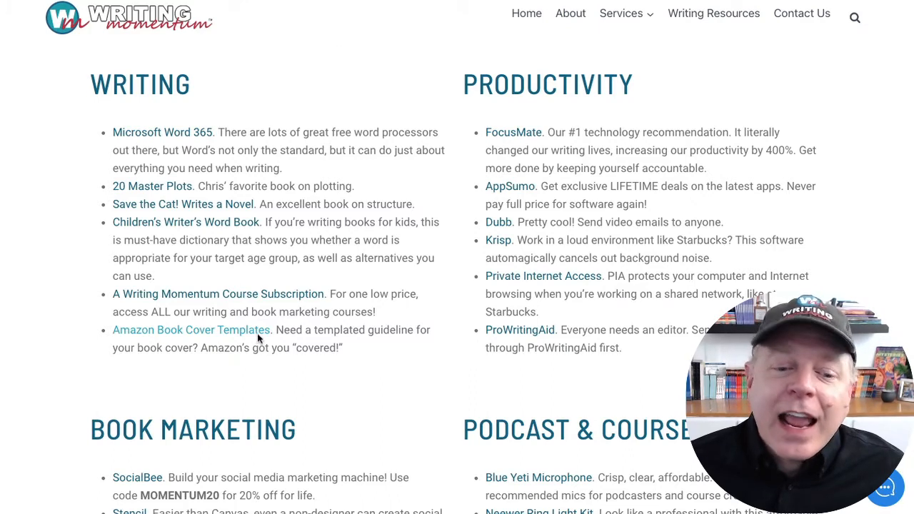
# - From the Amazon Book Cover Templates link, download the paperback cover template for 6 x 9 in trim size, 184 pages and white paper
pyautogui.click(212, 334)
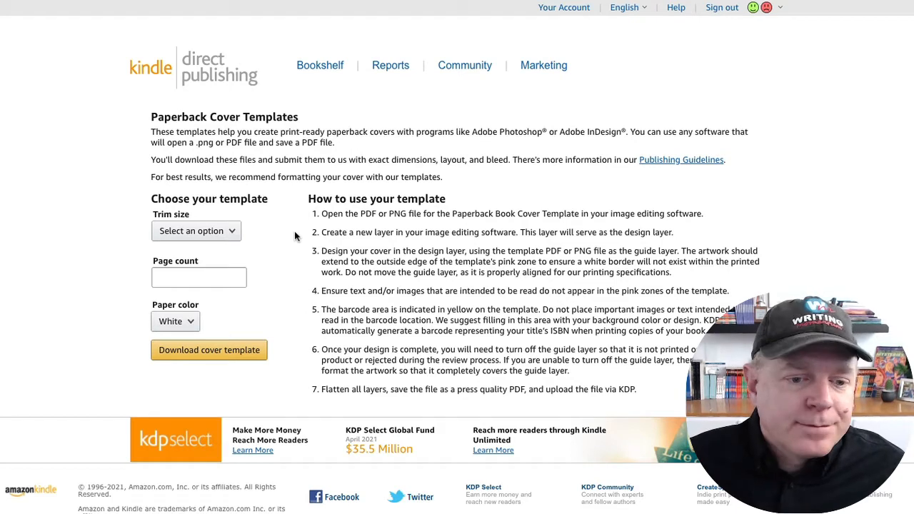
pyautogui.click(235, 235)
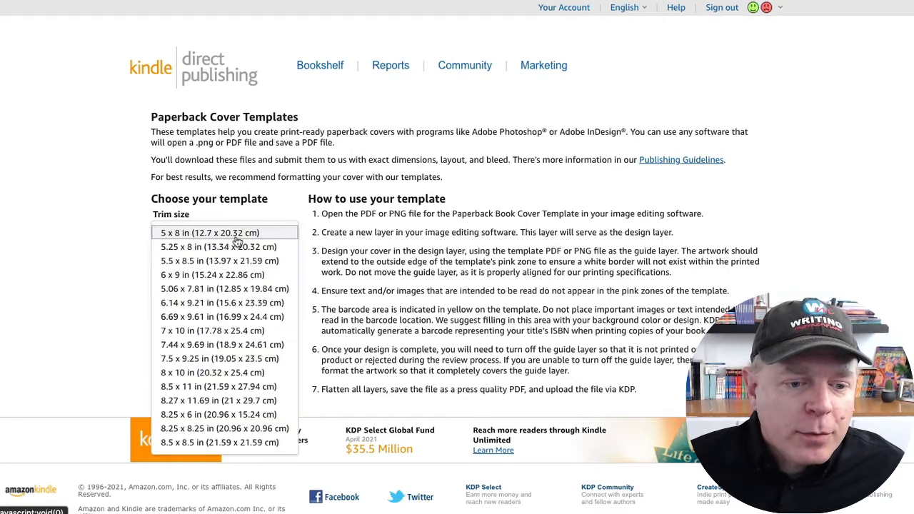
pyautogui.click(234, 277)
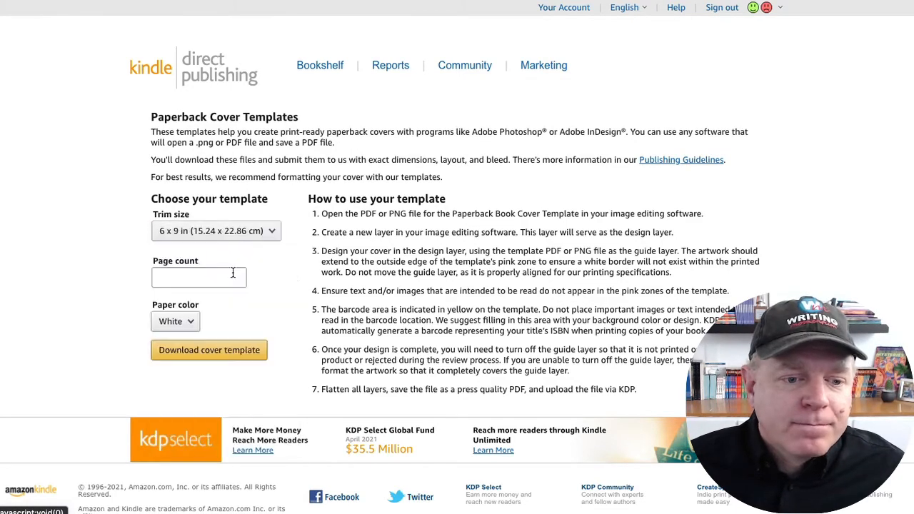
pyautogui.click(219, 275)
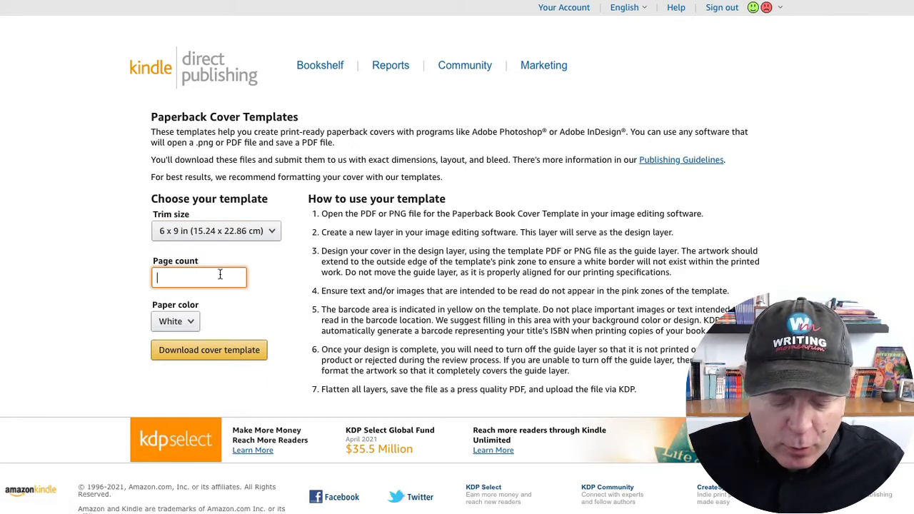
pyautogui.write('184')
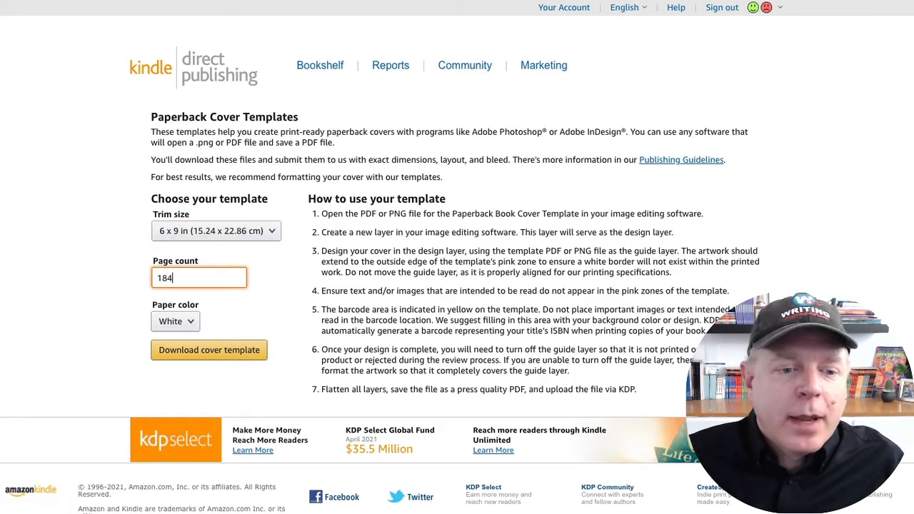
pyautogui.click(193, 322)
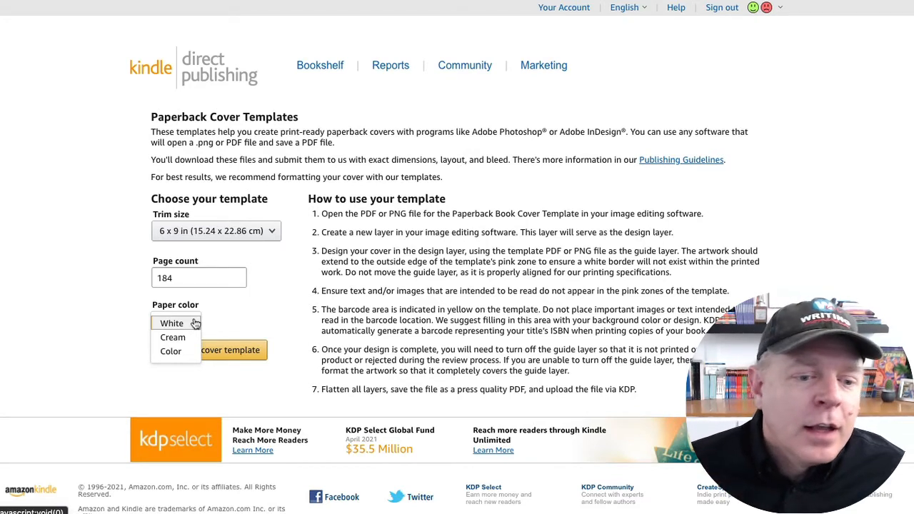
pyautogui.click(195, 324)
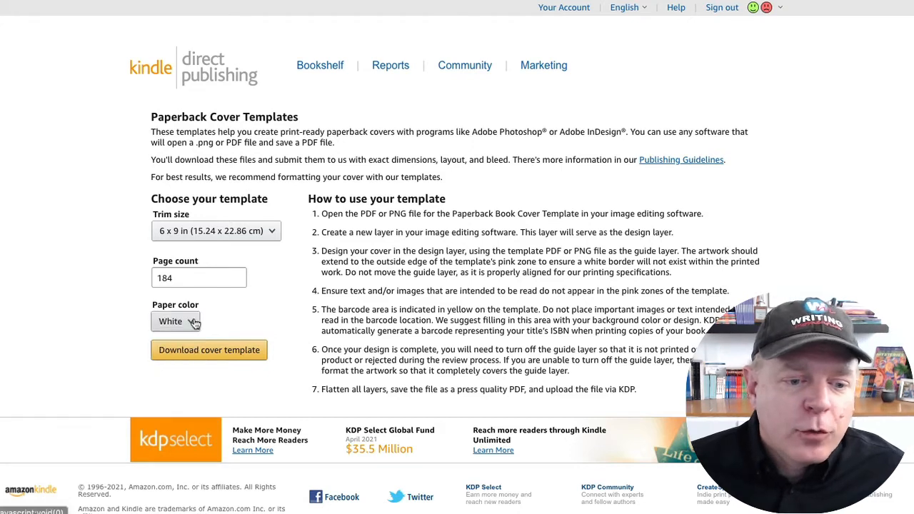
pyautogui.click(220, 352)
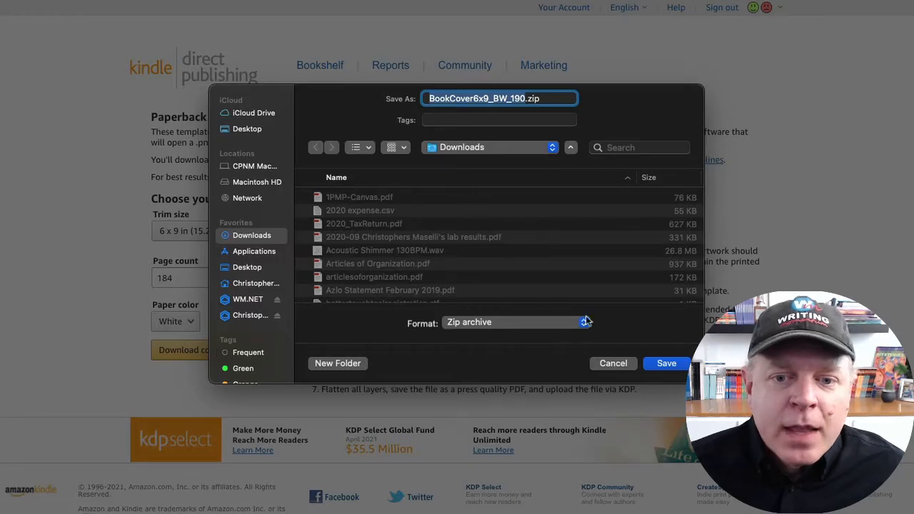
pyautogui.click(670, 366)
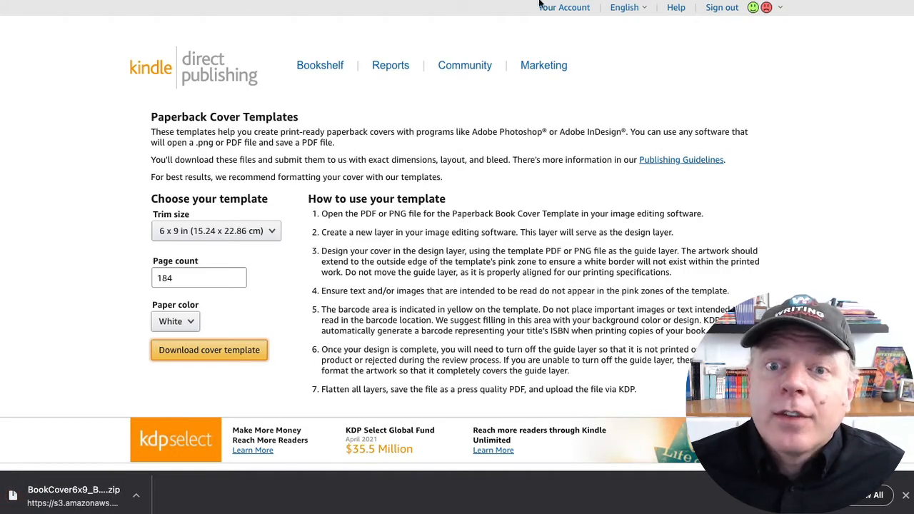
# - Switch to Stencil, unpack the downloaded BookCover6x9 zip and open its 6x9_BW_190 folder
pyautogui.click(192, 1)
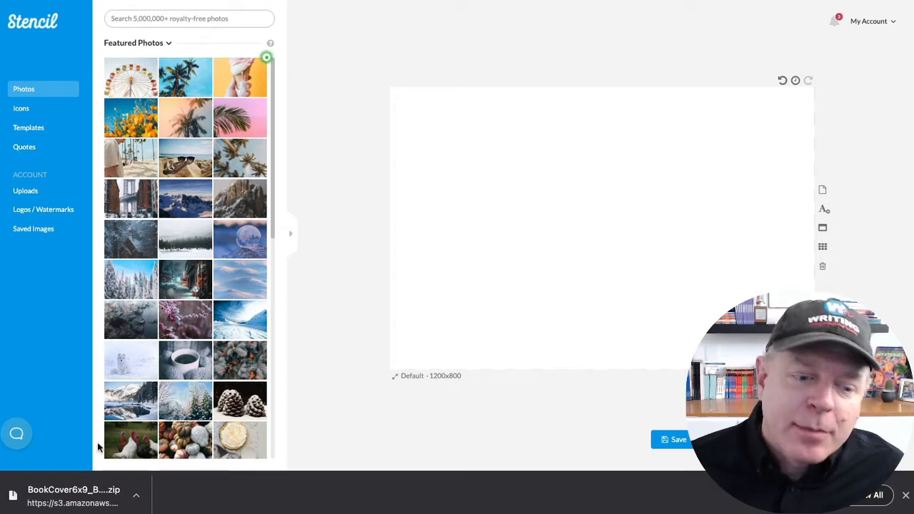
pyautogui.click(75, 494)
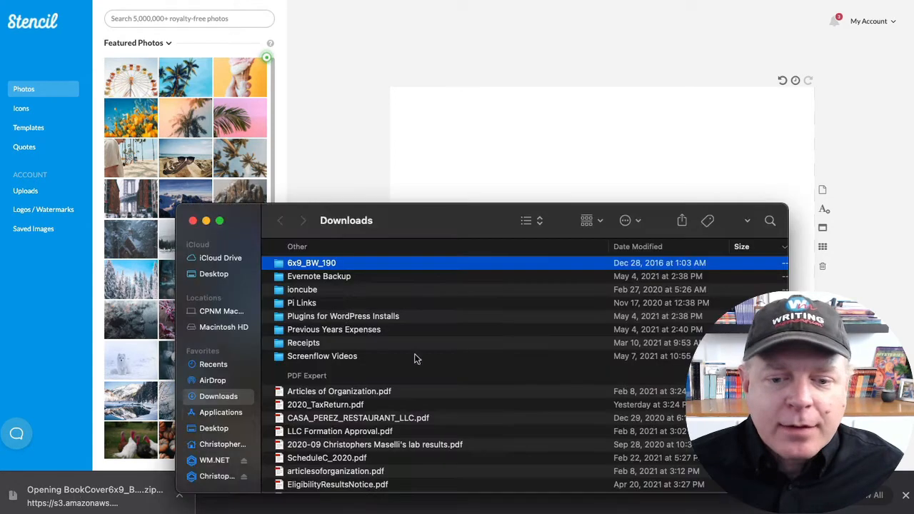
pyautogui.doubleClick(347, 264)
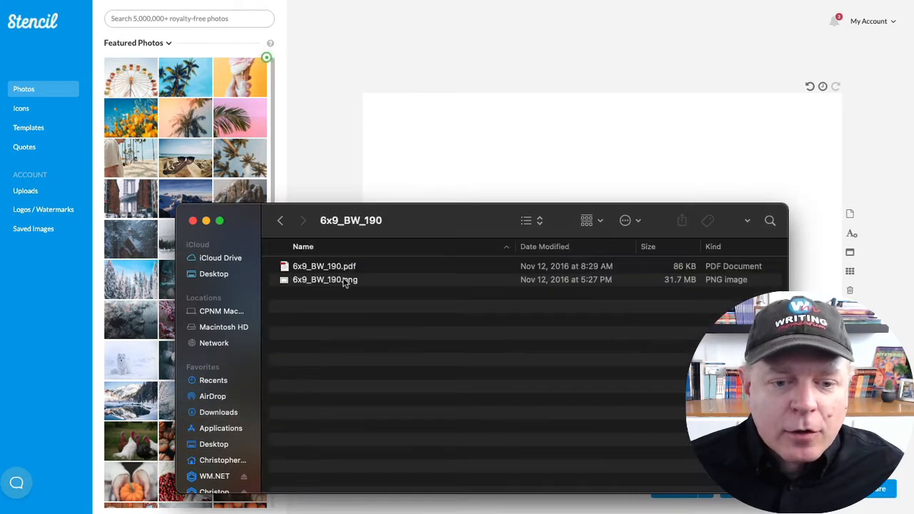
# - Show the file information of 6x9_BW_190.png and copy its pixel dimensions
pyautogui.click(345, 282)
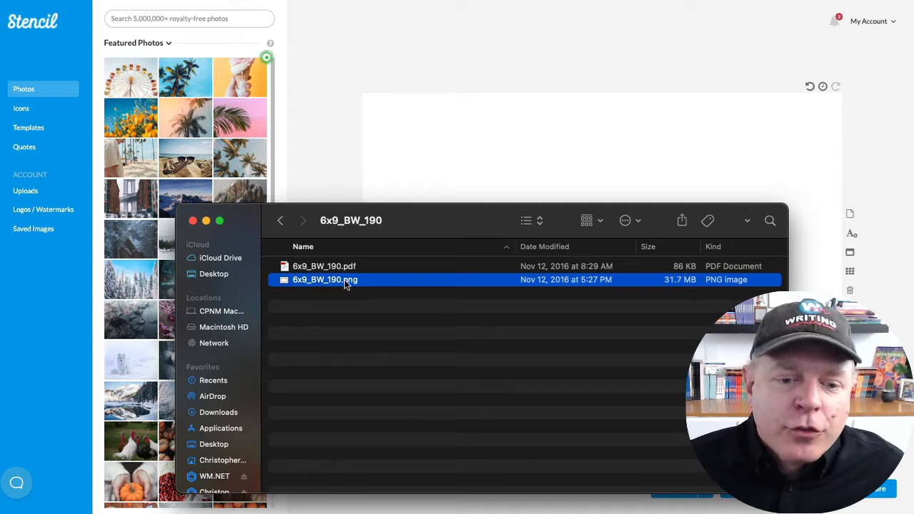
pyautogui.rightClick(344, 282)
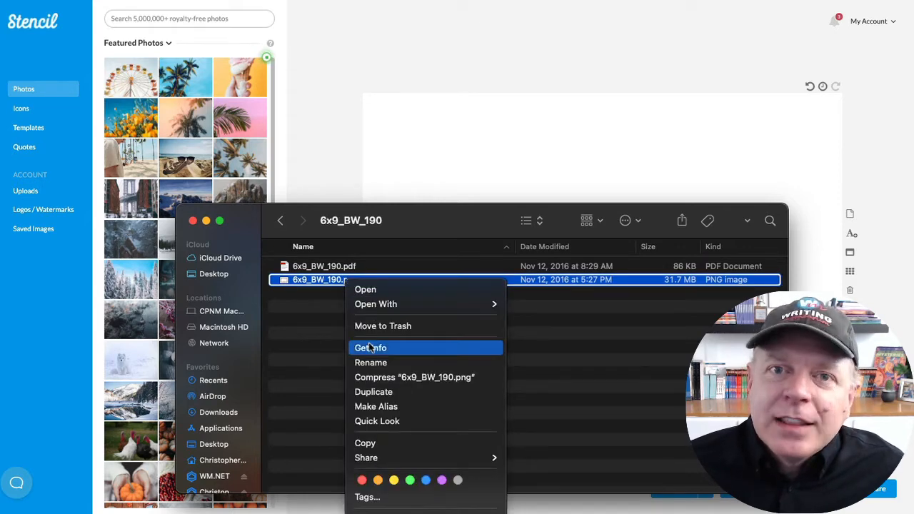
pyautogui.click(416, 348)
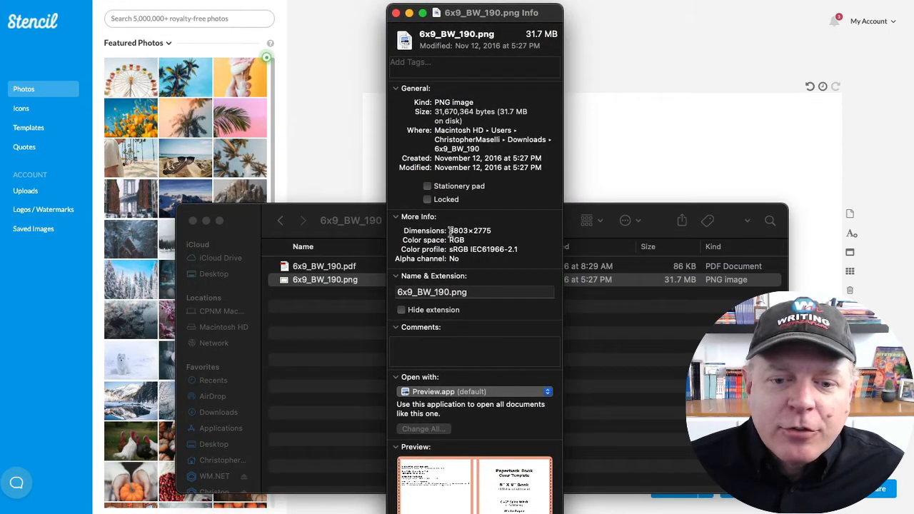
pyautogui.moveTo(450, 230); pyautogui.dragTo(497, 228)
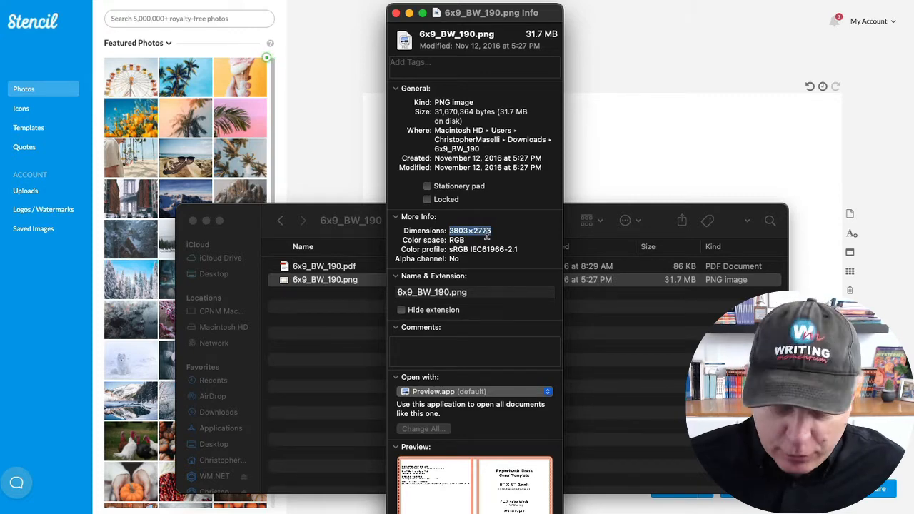
# - Return to the Stencil canvas and add a text box containing the copied dimensions, 3803×2775
pyautogui.click(602, 164)
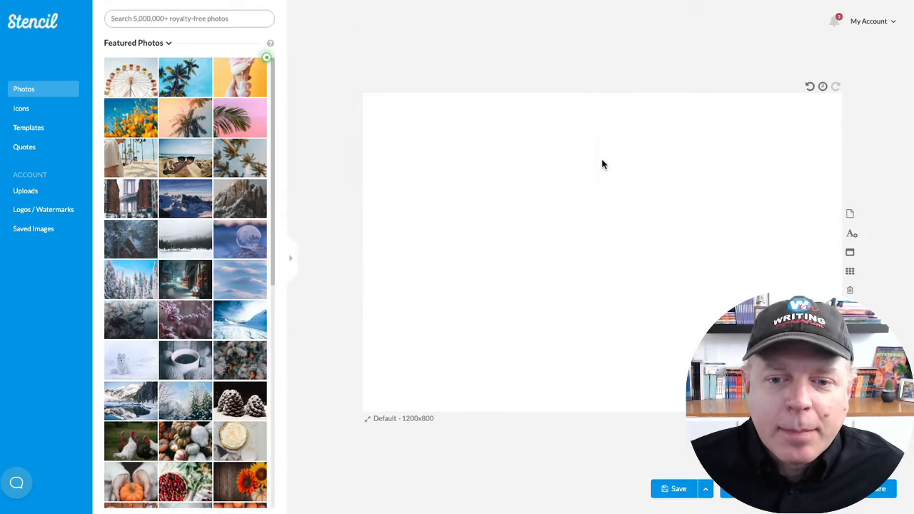
pyautogui.click(601, 164)
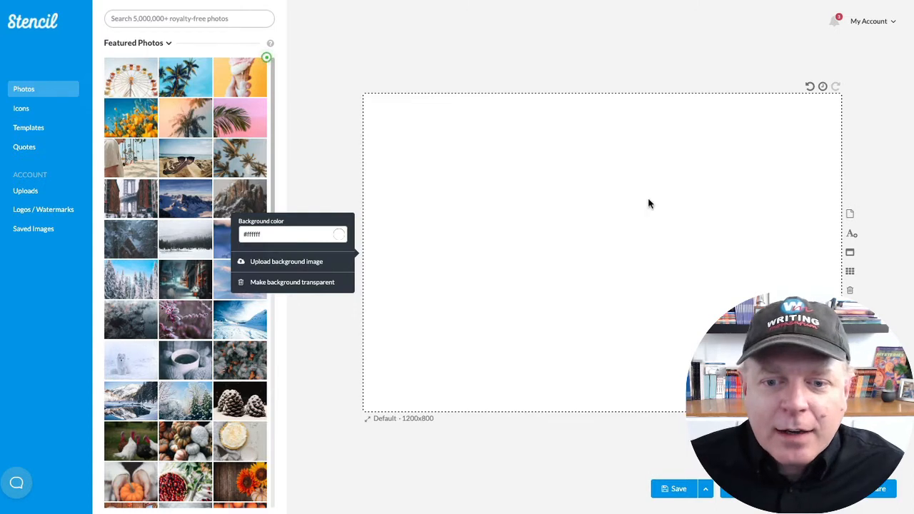
pyautogui.click(851, 233)
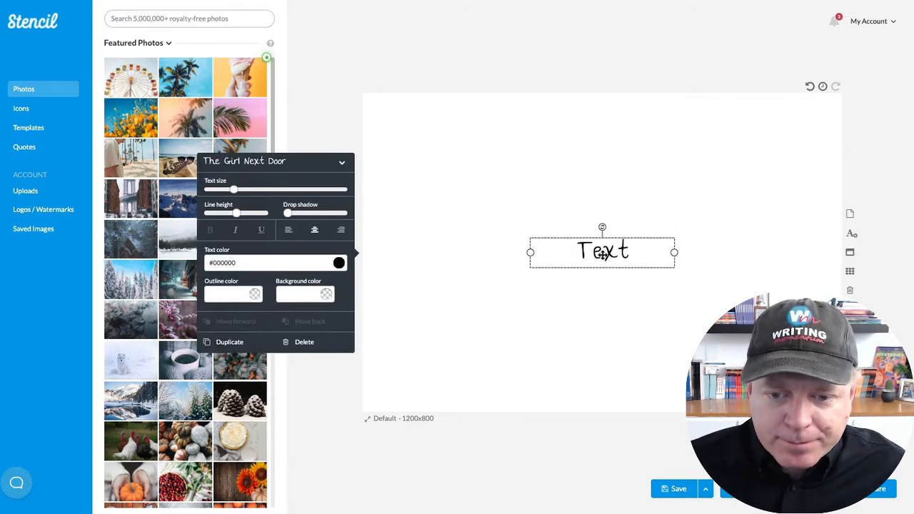
pyautogui.doubleClick(602, 253)
pyautogui.write('3803 × 2775')
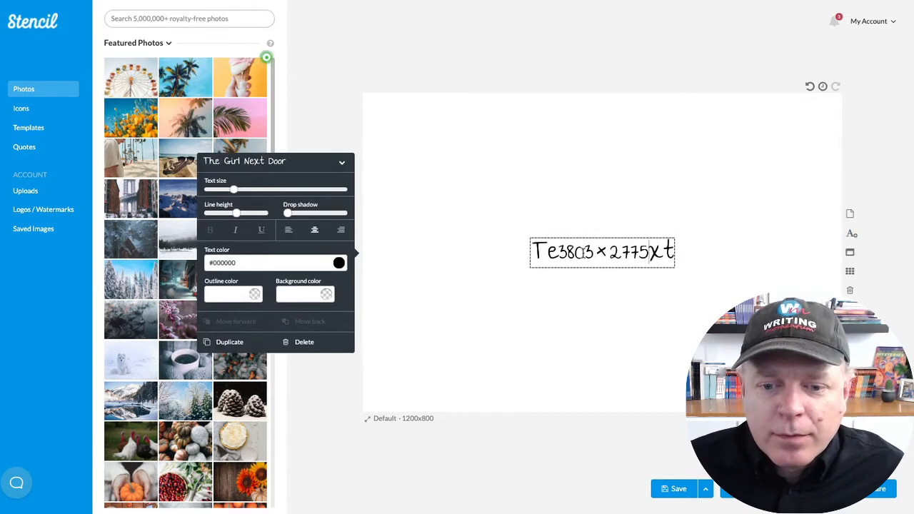
pyautogui.tripleClick(584, 251)
pyautogui.write('3803 × 2775')
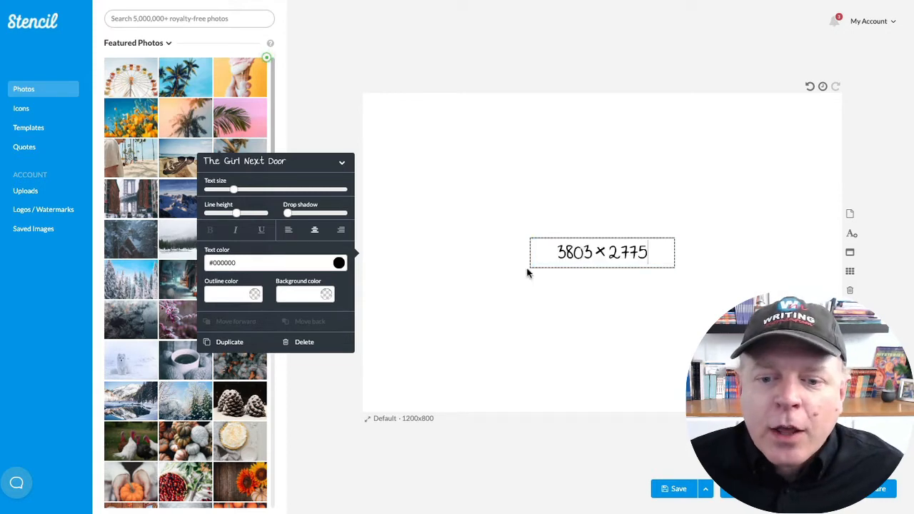
pyautogui.click(585, 306)
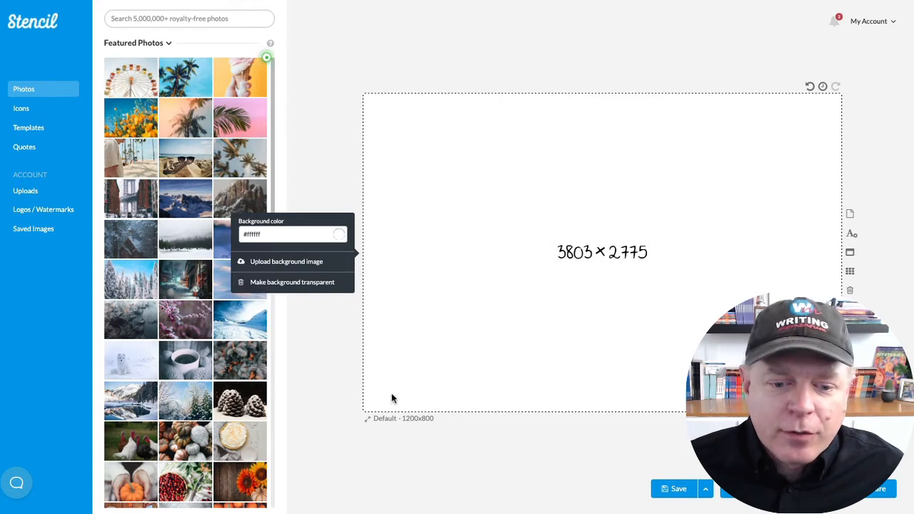
# - Create a custom canvas size named "Custom Book template", 3803 px wide and 2775 px high, and apply it to the canvas
pyautogui.click(393, 419)
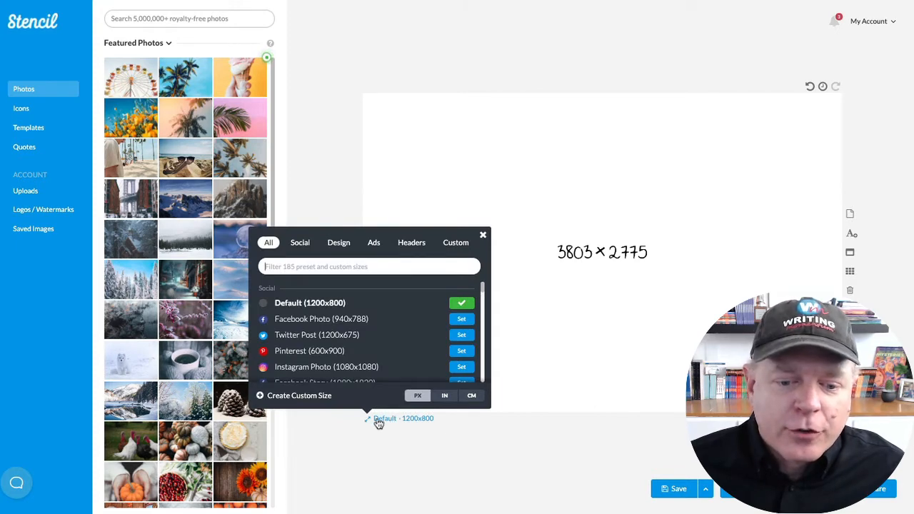
pyautogui.click(300, 396)
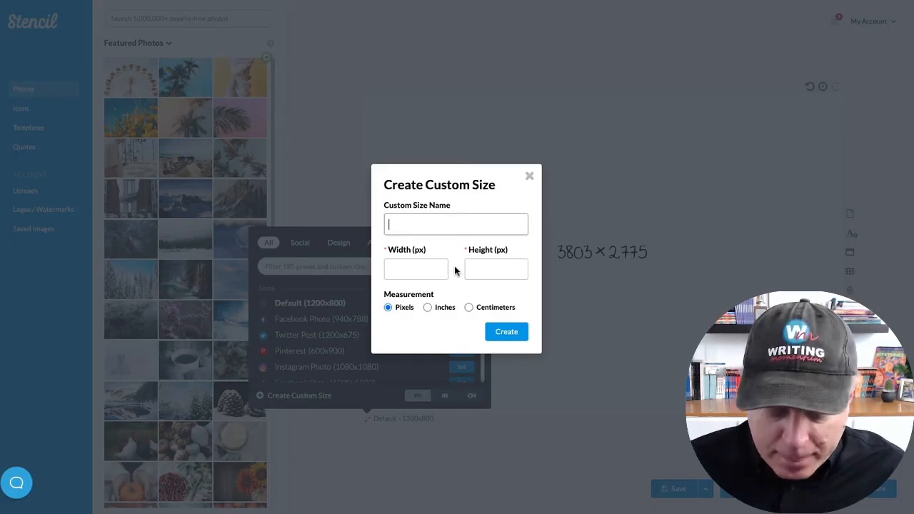
pyautogui.write('Custom Boo')
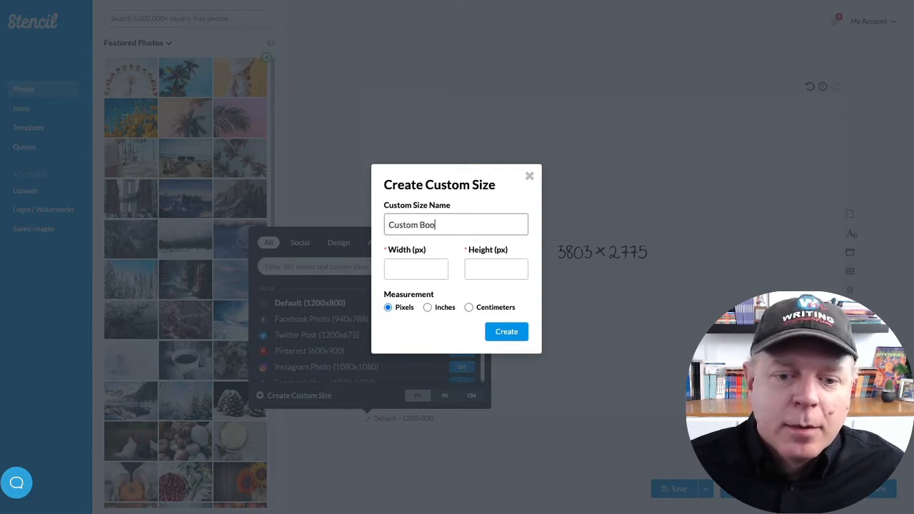
pyautogui.write('k template')
pyautogui.press('Tab')
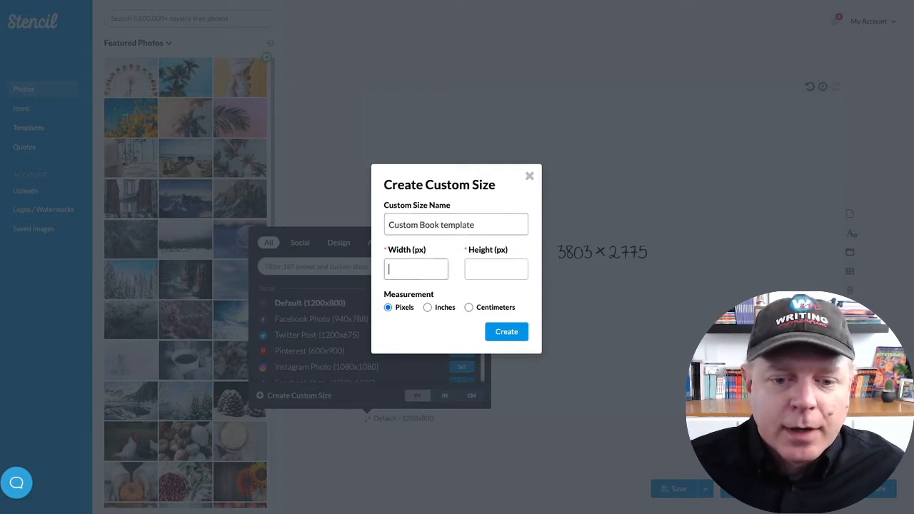
pyautogui.write('3803')
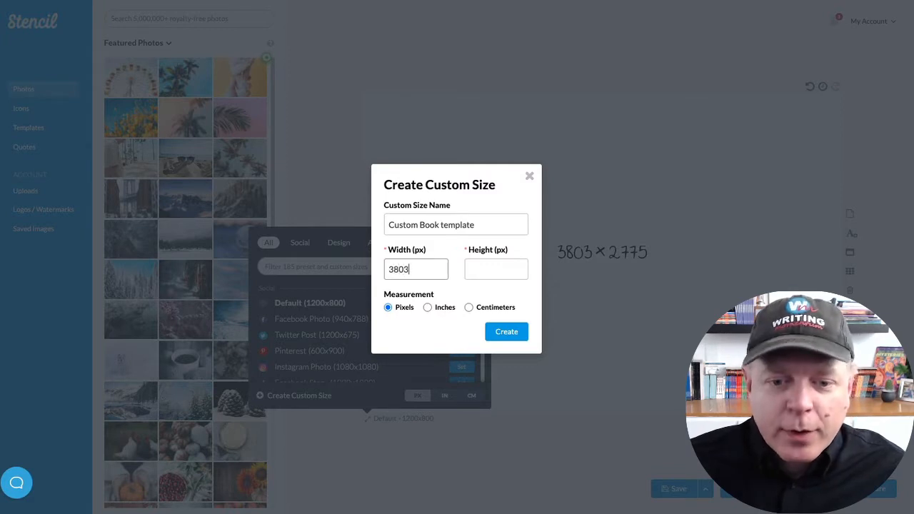
pyautogui.press('Tab')
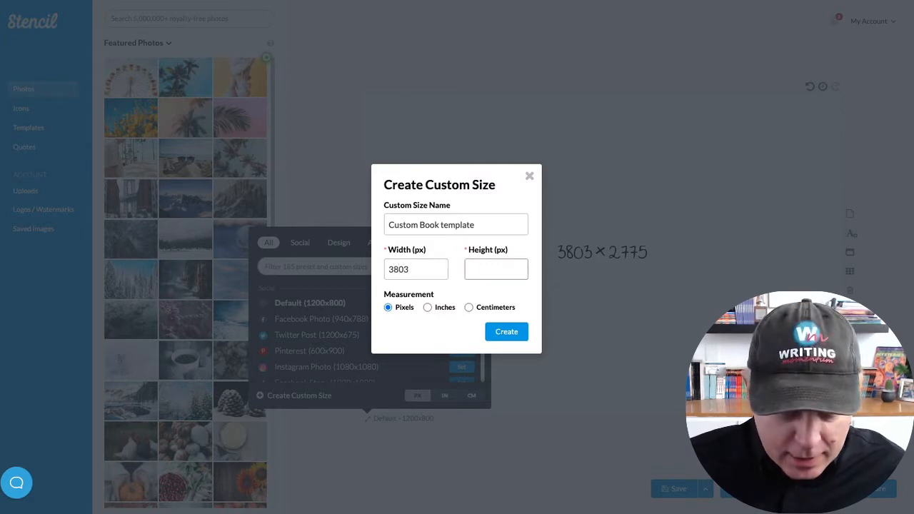
pyautogui.write('2775')
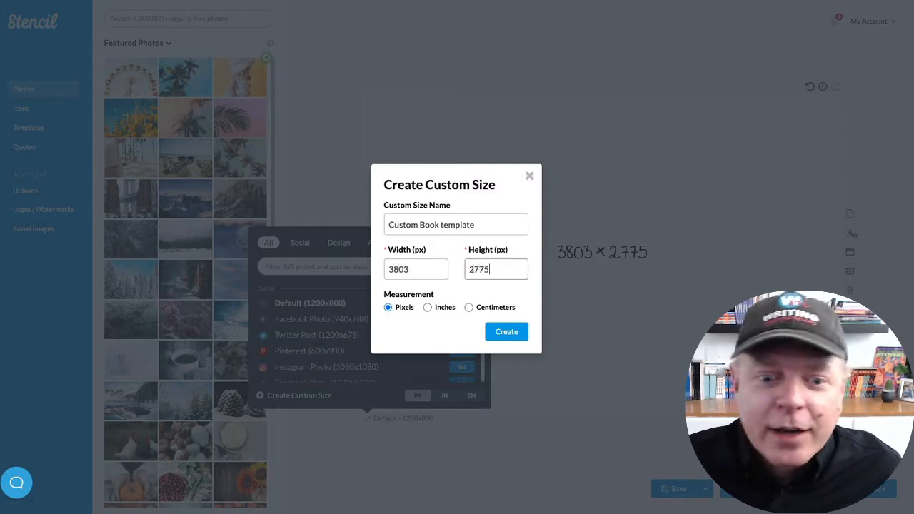
pyautogui.click(503, 334)
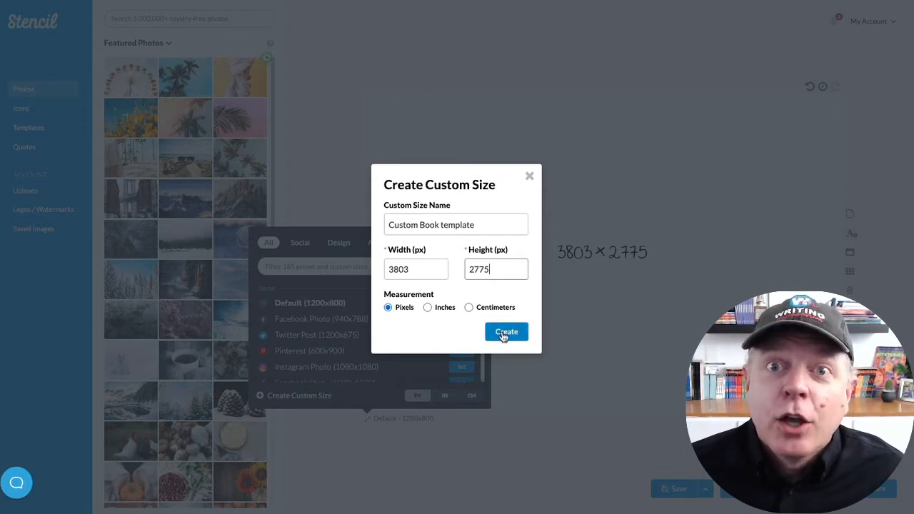
pyautogui.click(503, 334)
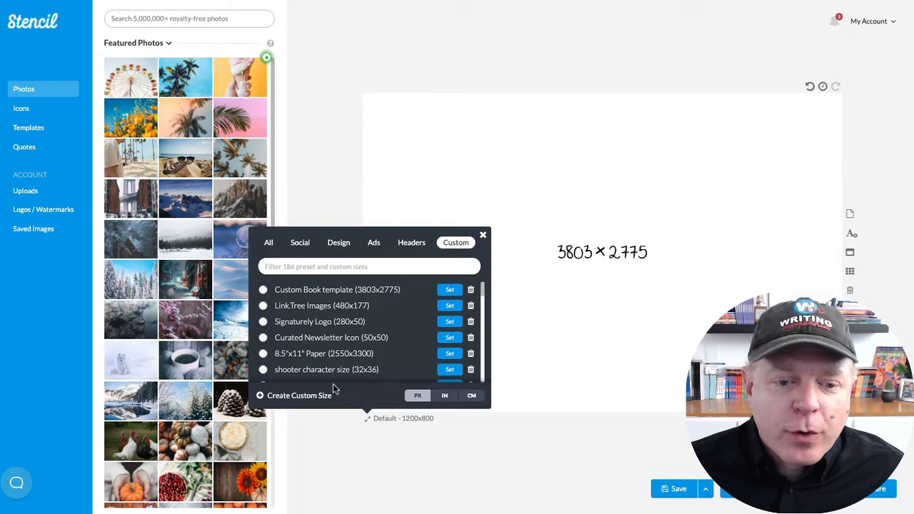
pyautogui.click(314, 291)
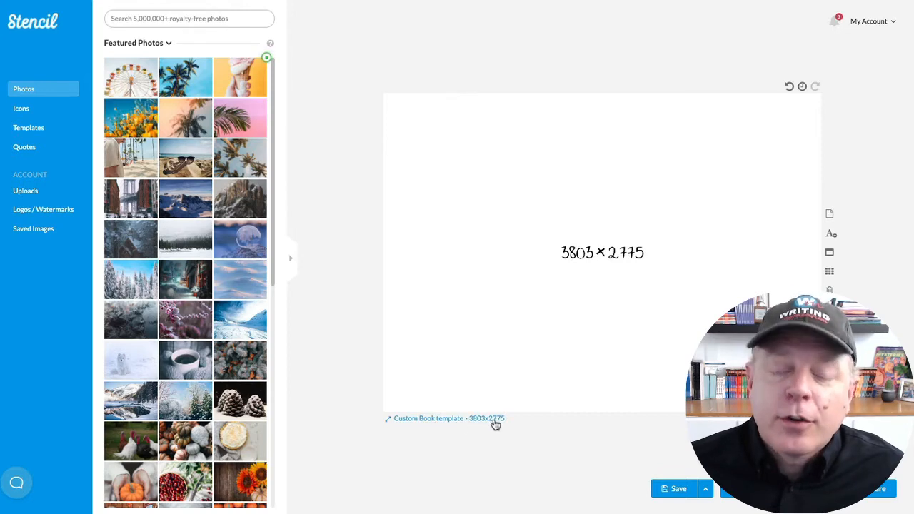
# - Delete the dimensions text and the white background from the canvas
pyautogui.click(608, 252)
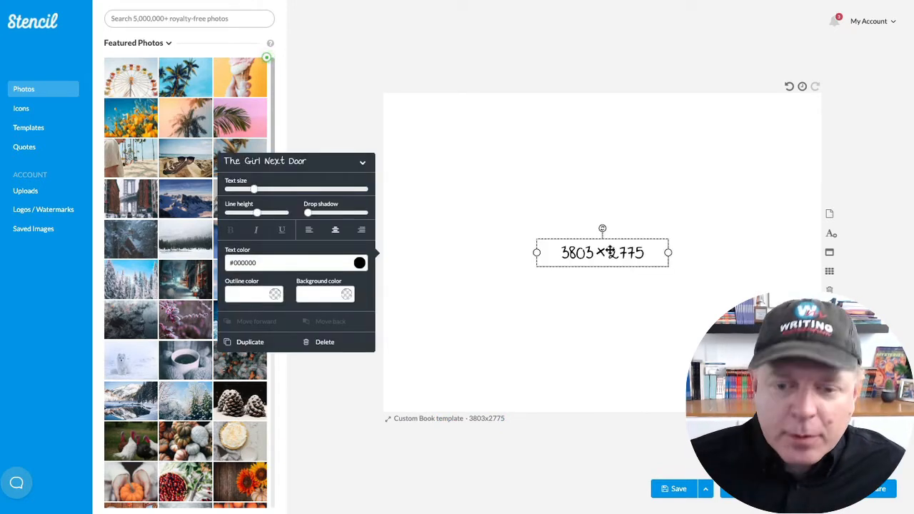
pyautogui.press('Delete')
pyautogui.click(607, 251)
pyautogui.press('Delete')
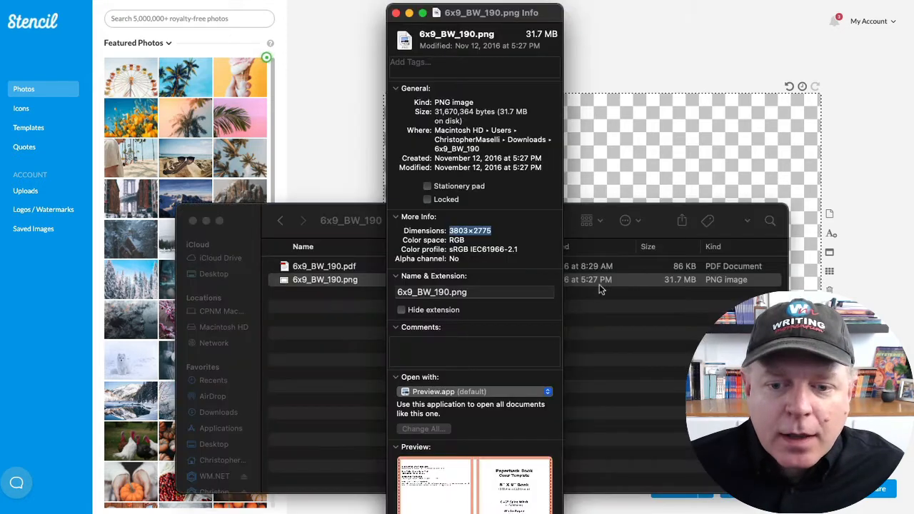
# - Upload the 6x9_BW_190.png file from the 6x9_BW_190 folder to the Stencil image uploads
pyautogui.click(369, 279)
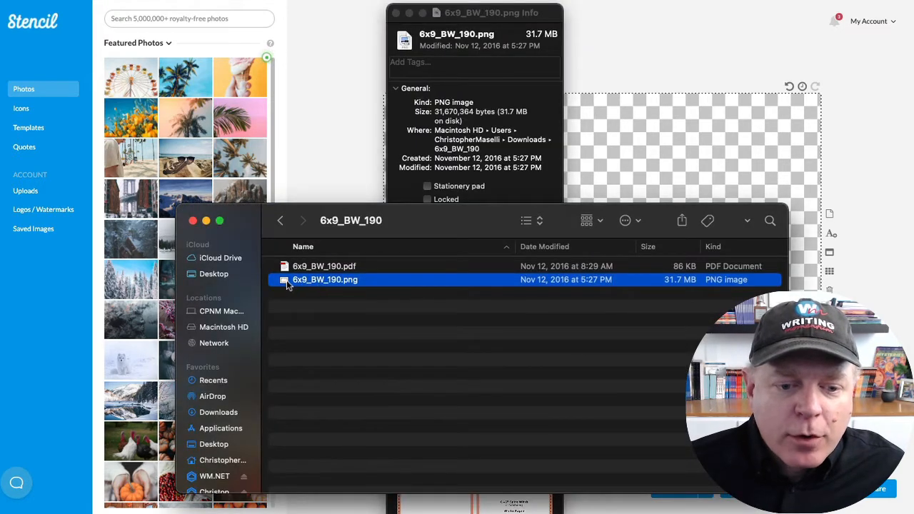
pyautogui.moveTo(287, 280); pyautogui.dragTo(625, 179)
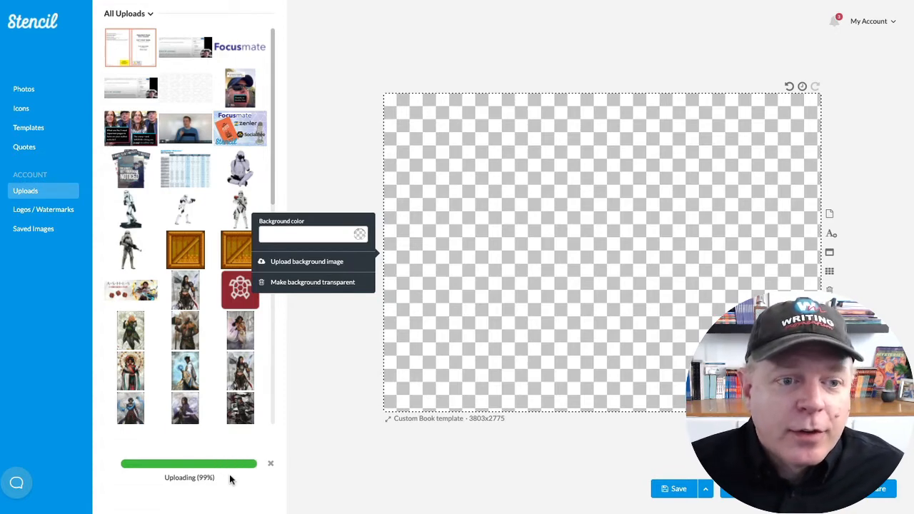
pyautogui.click(340, 87)
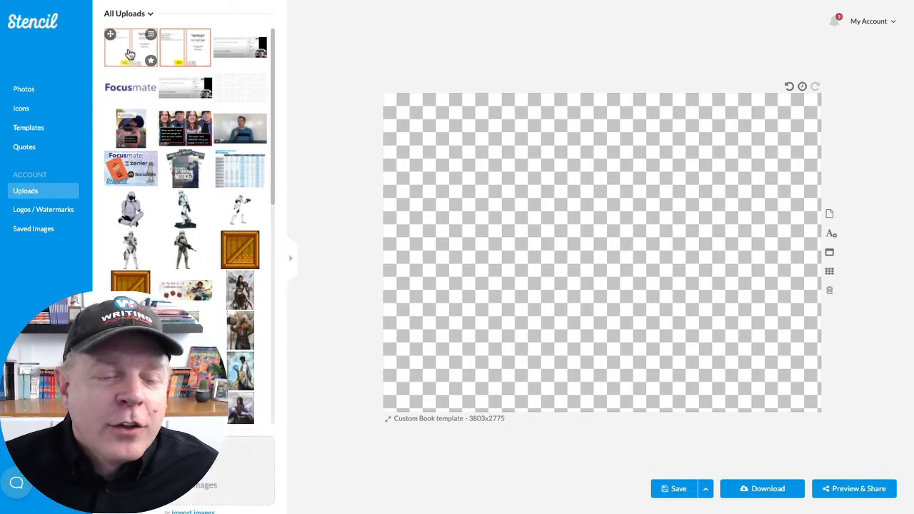
# - Set the newly uploaded paperback cover template image as the canvas background
pyautogui.moveTo(123, 52); pyautogui.dragTo(403, 169)
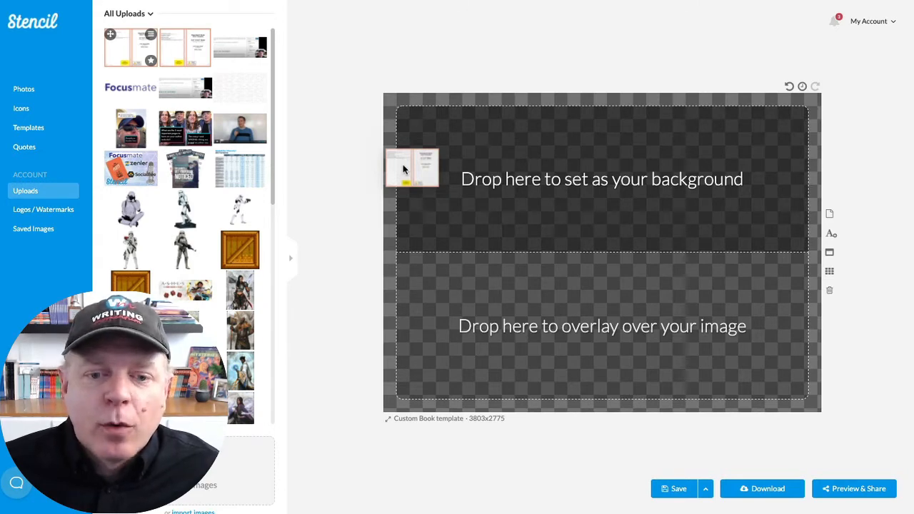
pyautogui.moveTo(403, 169); pyautogui.dragTo(402, 168)
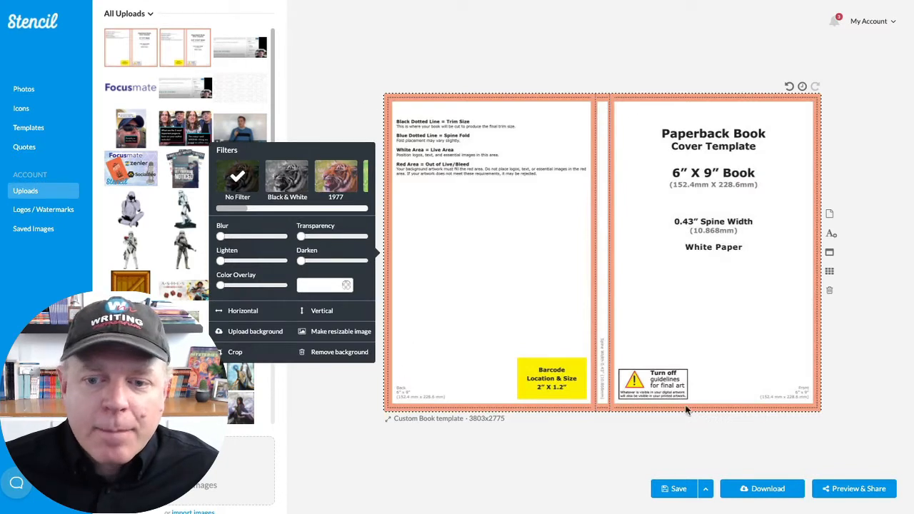
pyautogui.click(853, 375)
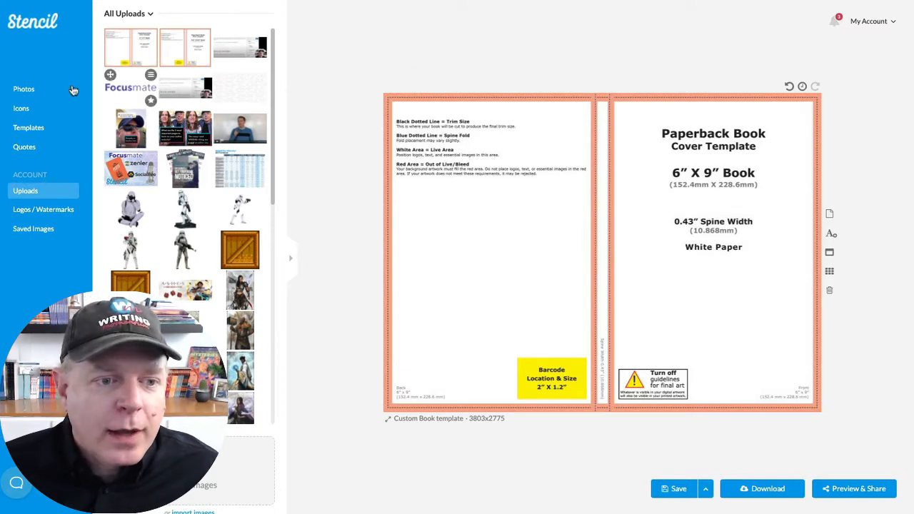
# - Search the royalty-free photos for "snow"
pyautogui.click(24, 89)
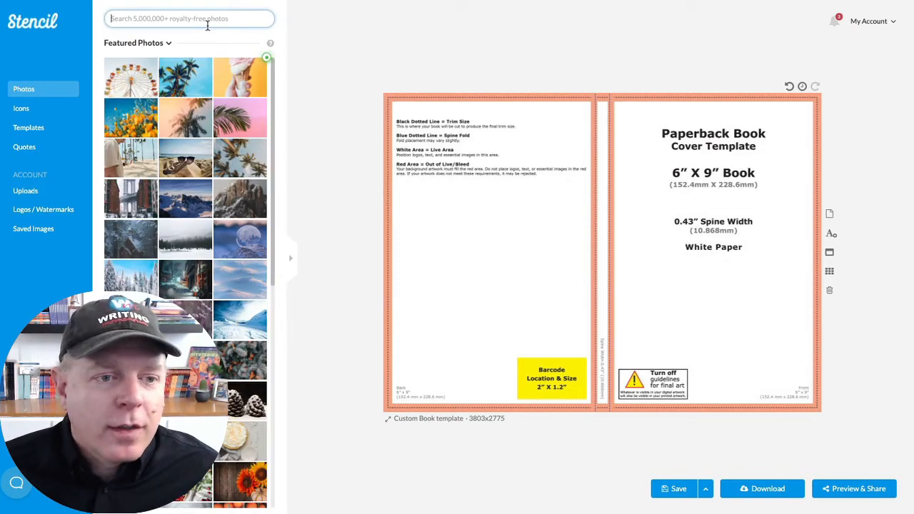
pyautogui.write('st')
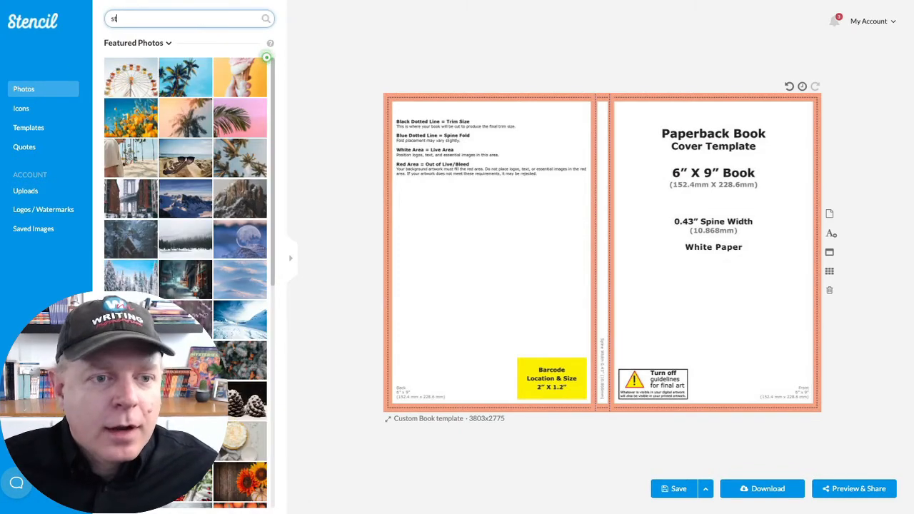
pyautogui.press('Return')
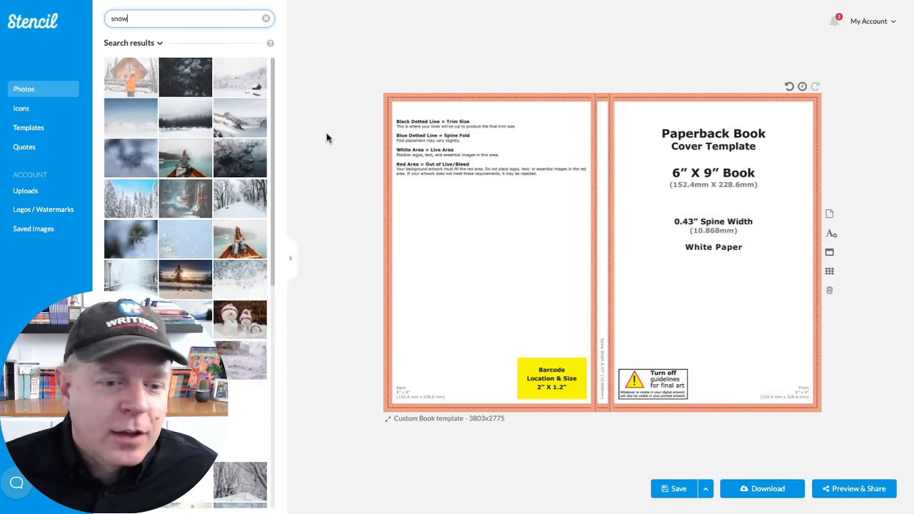
# - Overlay the photo of the long-haired woman in falling snow, align it to the canvas's upper-right corner and enlarge it to full canvas height
pyautogui.moveTo(237, 176)
pyautogui.scroll(-3, 237, 177)
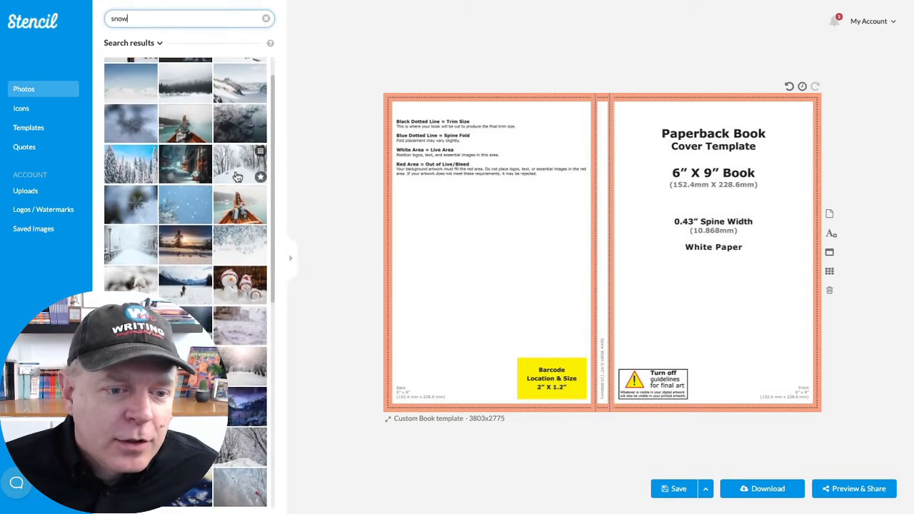
pyautogui.scroll(-5, 238, 176)
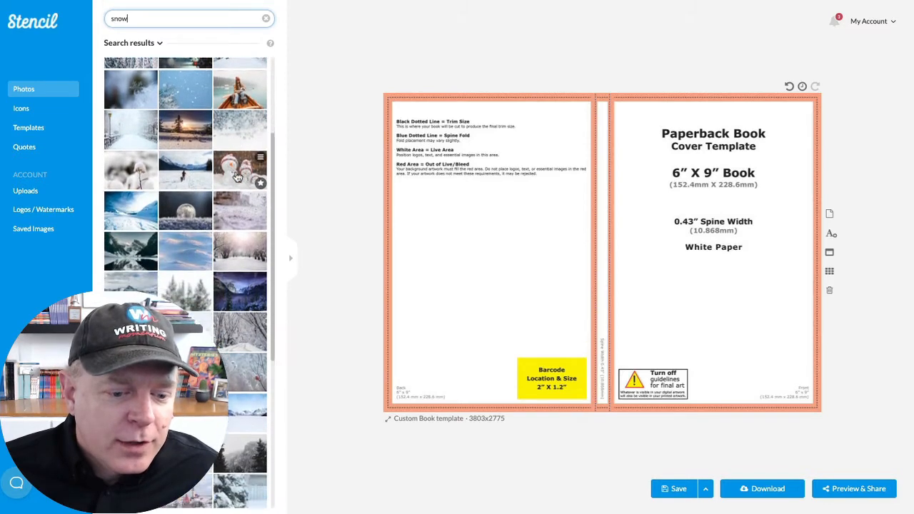
pyautogui.scroll(-8, 237, 176)
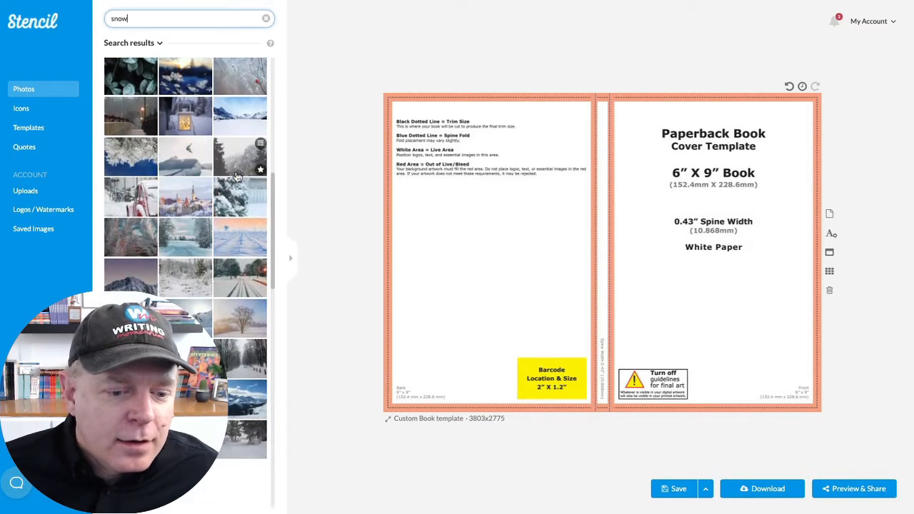
pyautogui.scroll(-3, 214, 214)
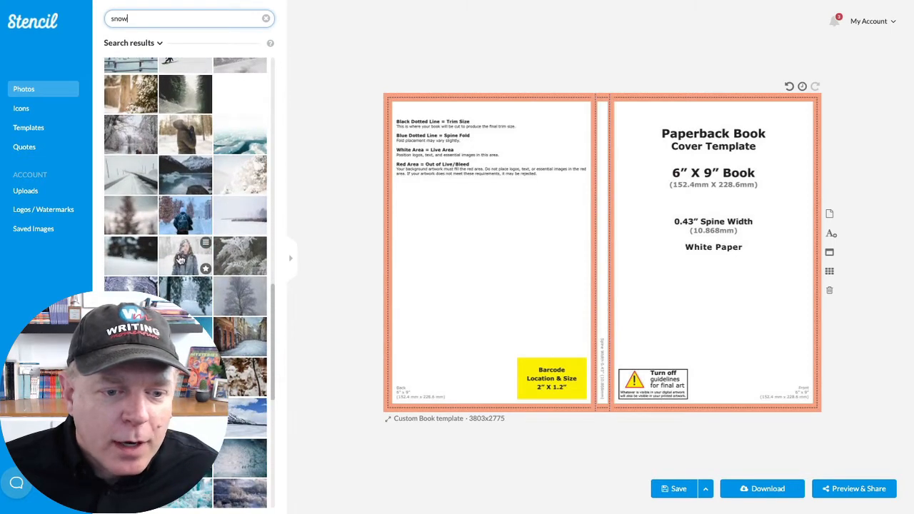
pyautogui.moveTo(180, 259); pyautogui.dragTo(422, 332)
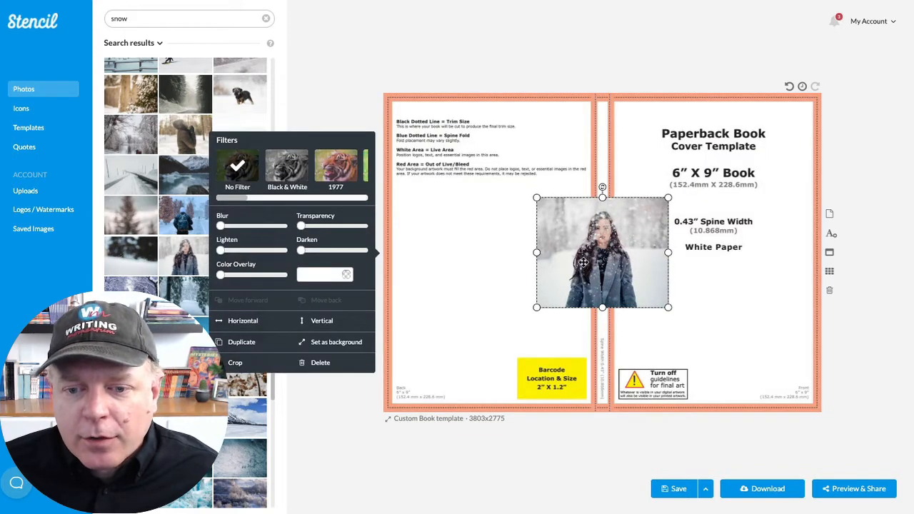
pyautogui.moveTo(584, 261); pyautogui.dragTo(738, 159)
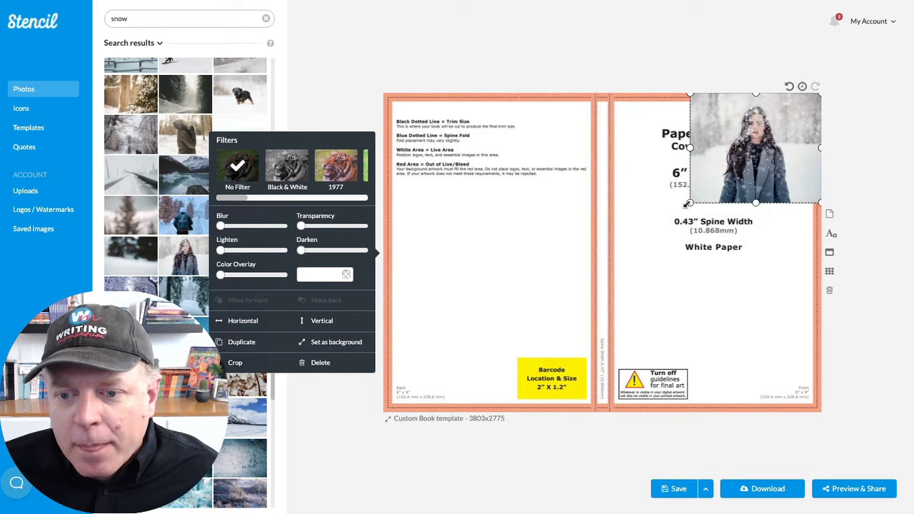
pyautogui.moveTo(687, 204); pyautogui.dragTo(424, 399)
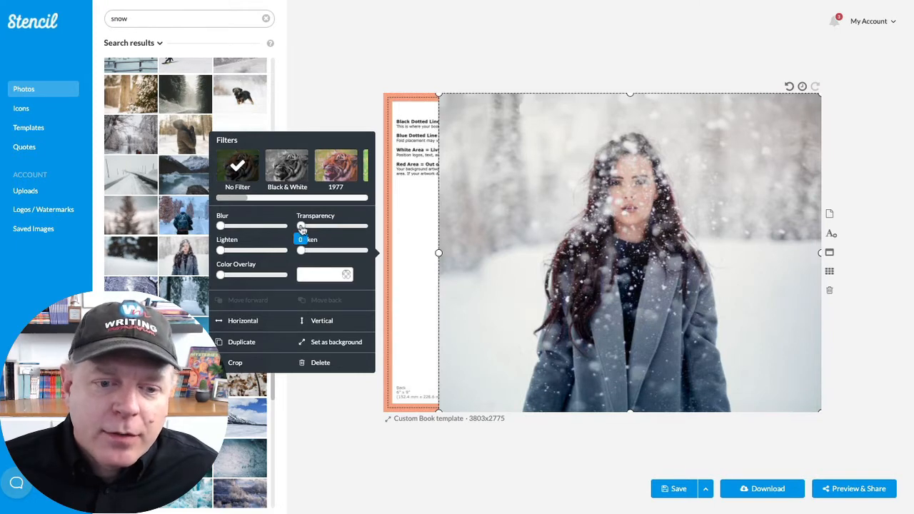
# - Centre the woman on the front cover area, using a temporary photo transparency of 22, and restore the transparency to 0
pyautogui.moveTo(301, 229); pyautogui.dragTo(315, 228)
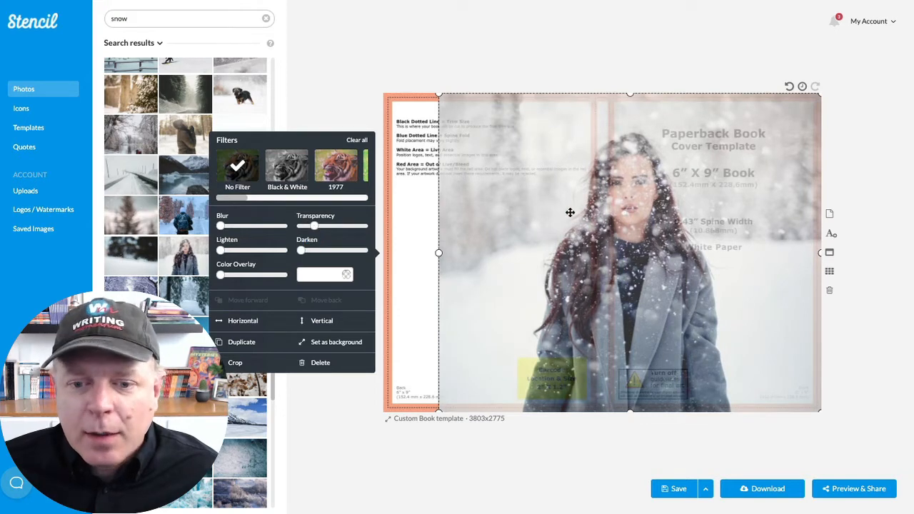
pyautogui.moveTo(569, 212); pyautogui.dragTo(659, 210)
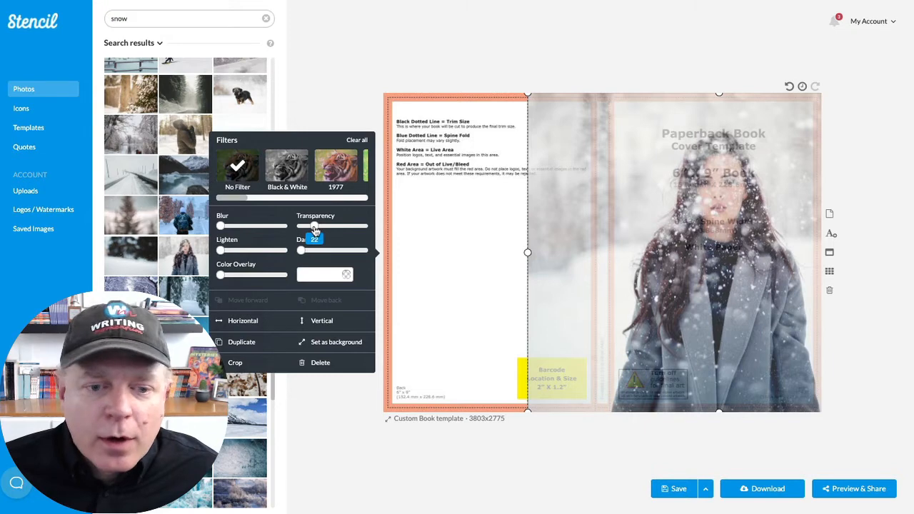
pyautogui.moveTo(315, 229); pyautogui.dragTo(299, 230)
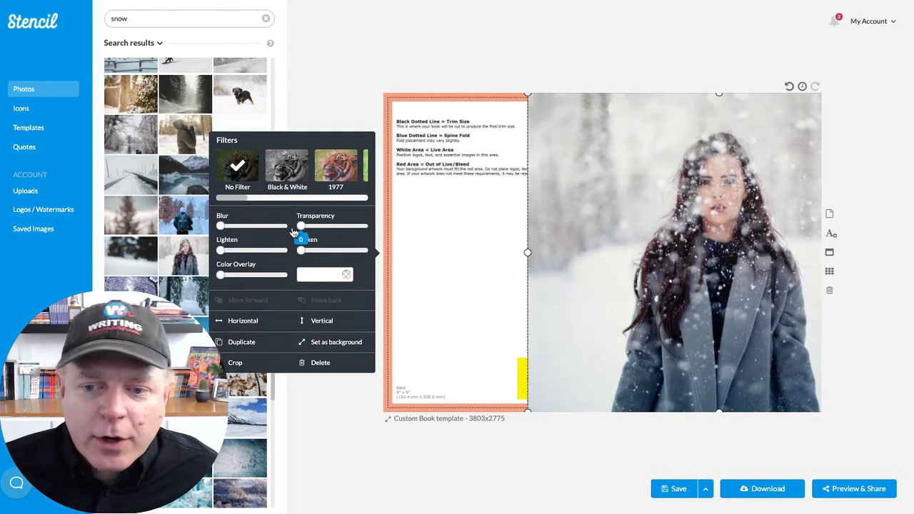
pyautogui.click(697, 72)
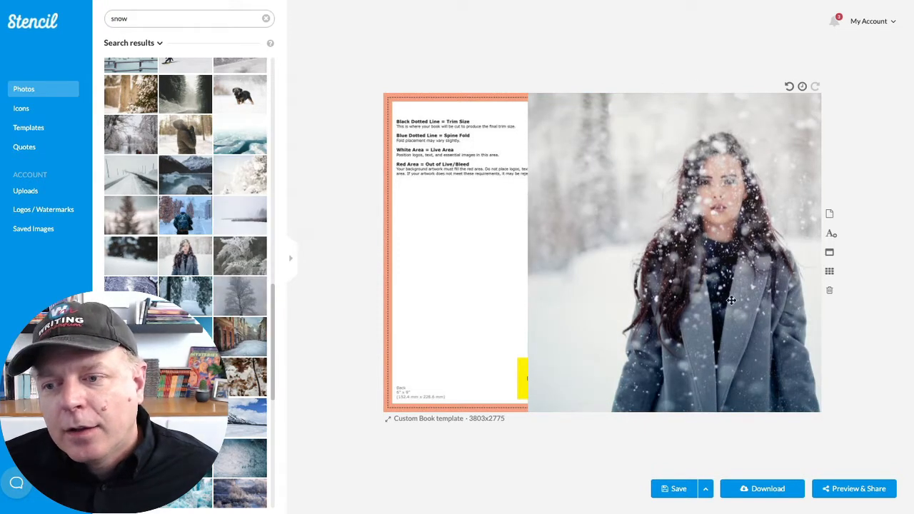
# - Add a text box reading "Stronger" to the canvas
pyautogui.click(828, 238)
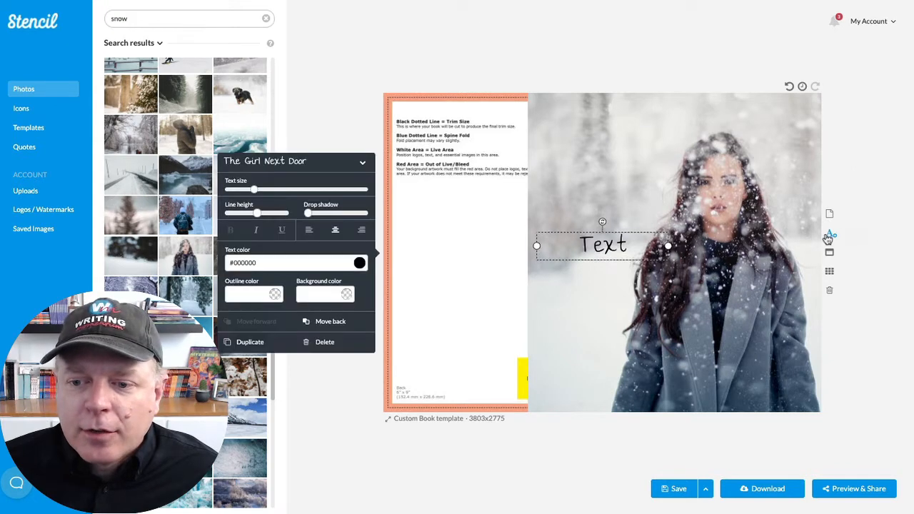
pyautogui.doubleClick(604, 253)
pyautogui.write('Stronger')
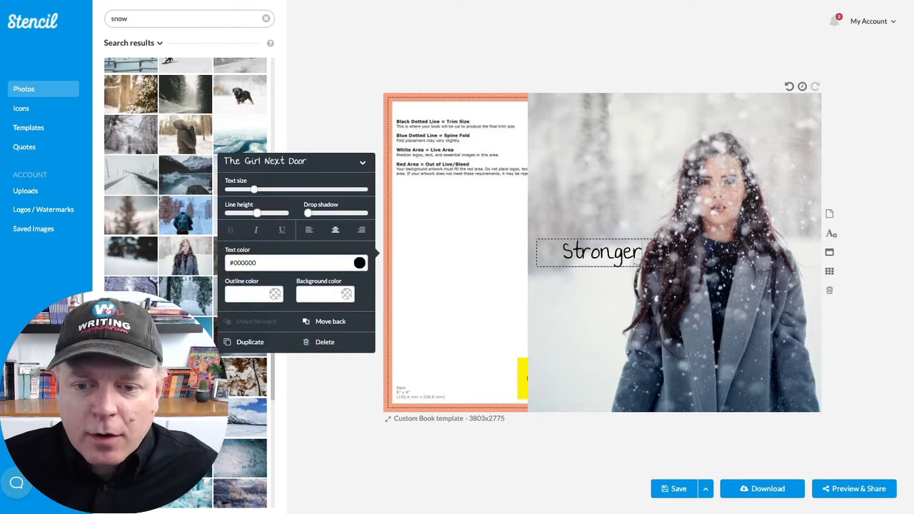
# - Change the "Stronger" text to the Quicksand font and colour it white (#ffffff)
pyautogui.doubleClick(567, 250)
pyautogui.click(363, 165)
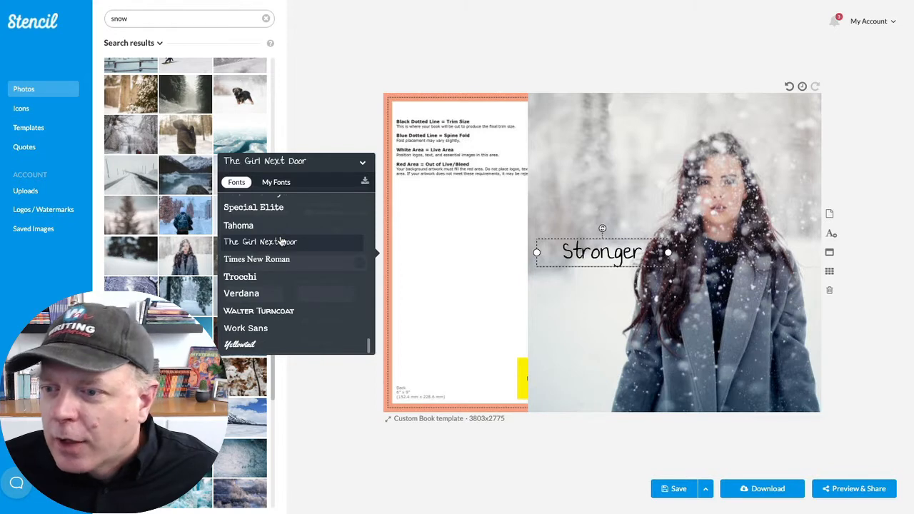
pyautogui.scroll(5, 282, 242)
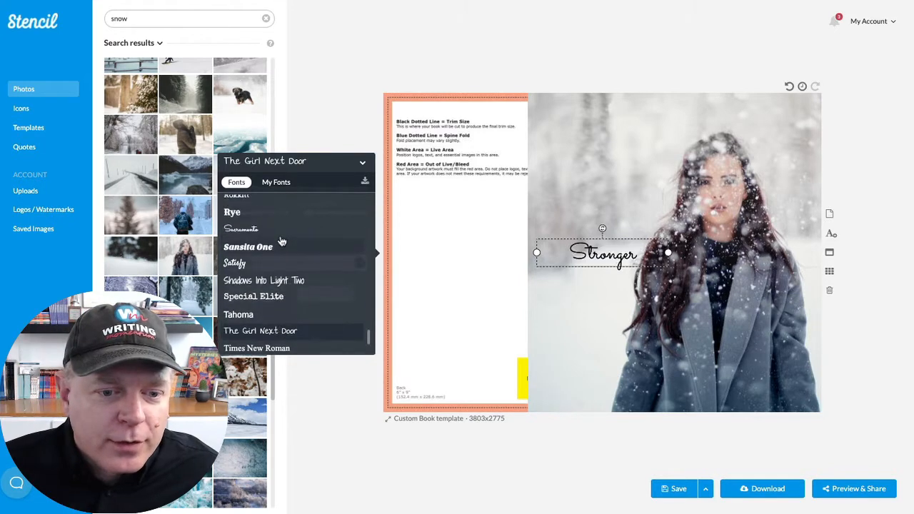
pyautogui.scroll(3, 282, 241)
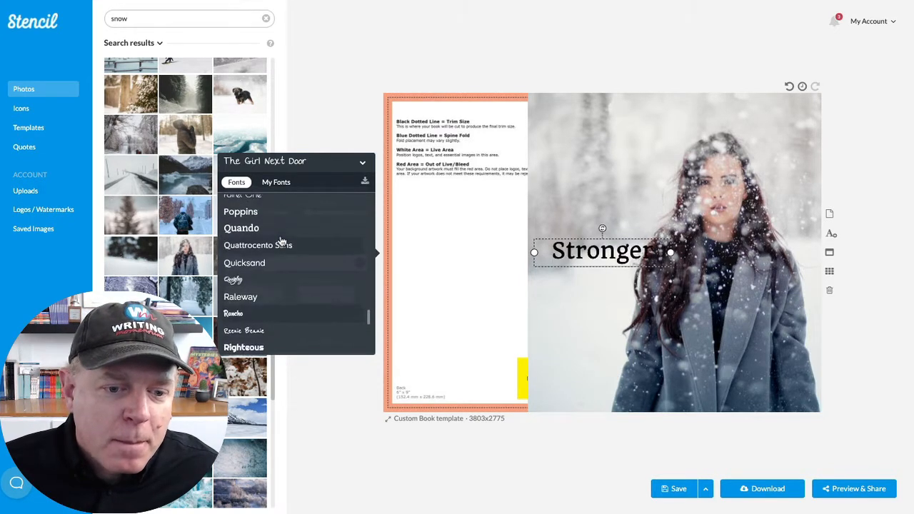
pyautogui.click(282, 243)
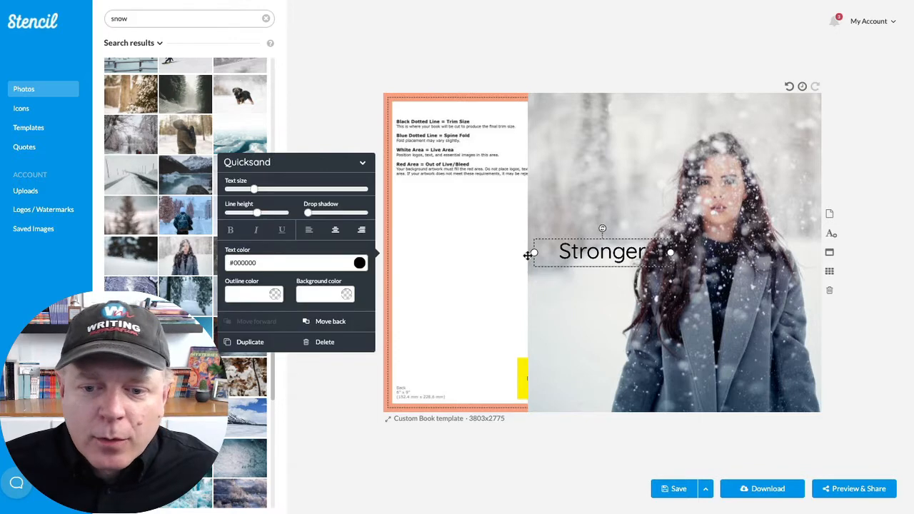
pyautogui.doubleClick(609, 251)
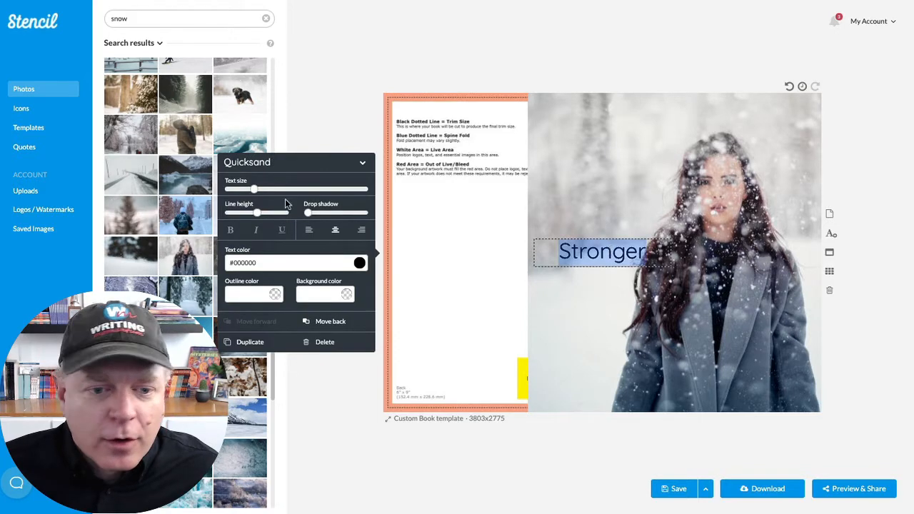
pyautogui.click(359, 263)
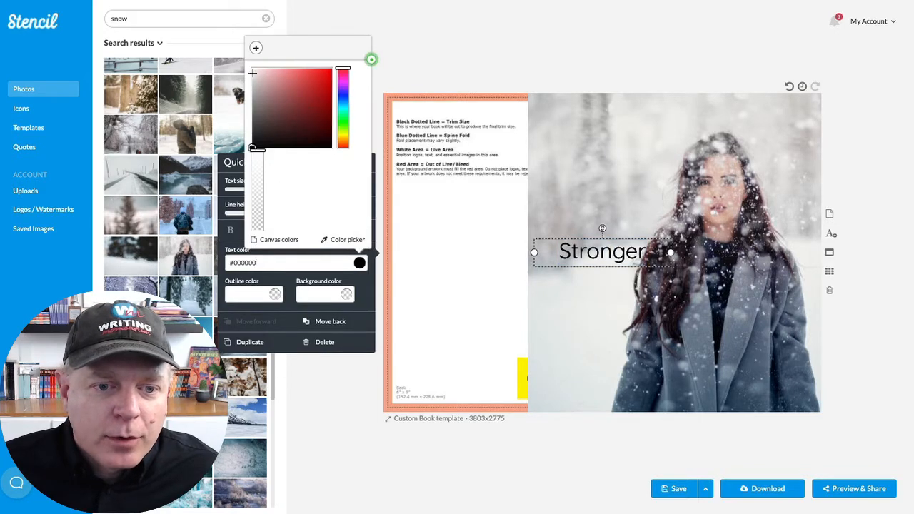
pyautogui.click(252, 69)
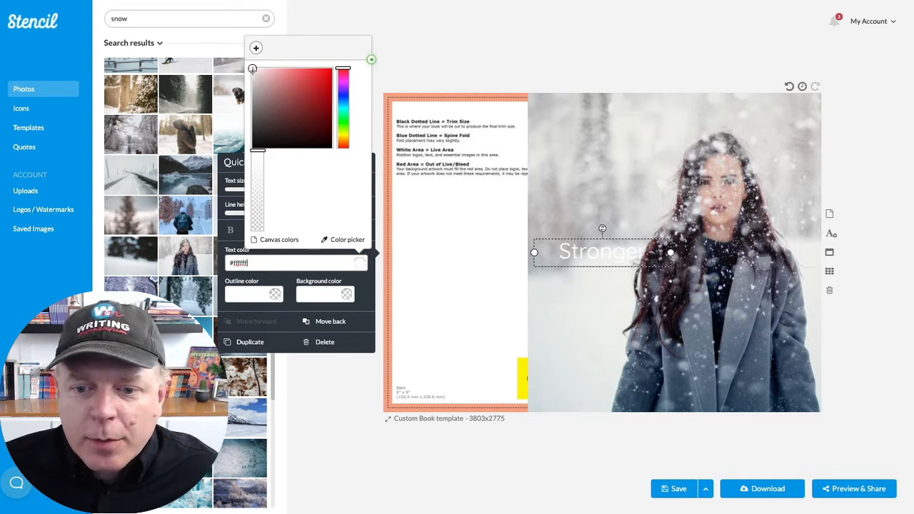
# - Set the "Stronger" text size to 86 and place it across the woman's upper chest on the front cover
pyautogui.moveTo(623, 255); pyautogui.dragTo(751, 303)
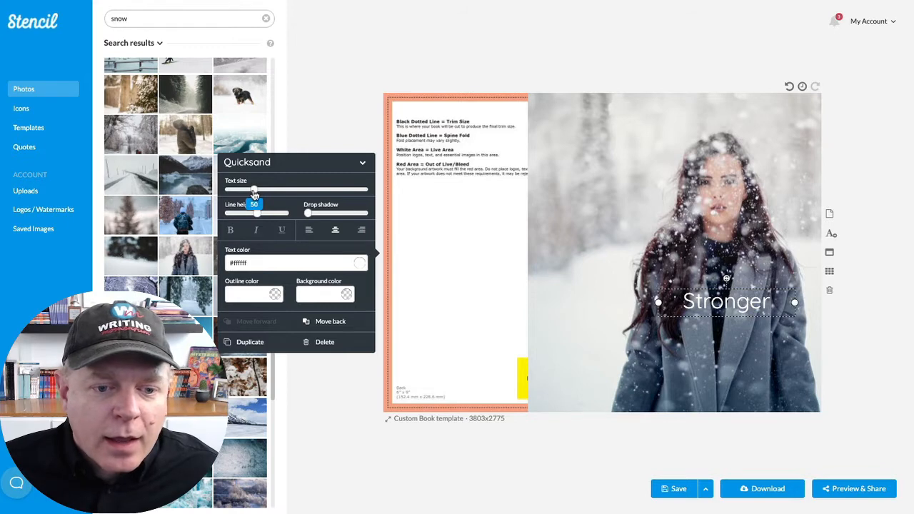
pyautogui.moveTo(254, 193); pyautogui.dragTo(276, 193)
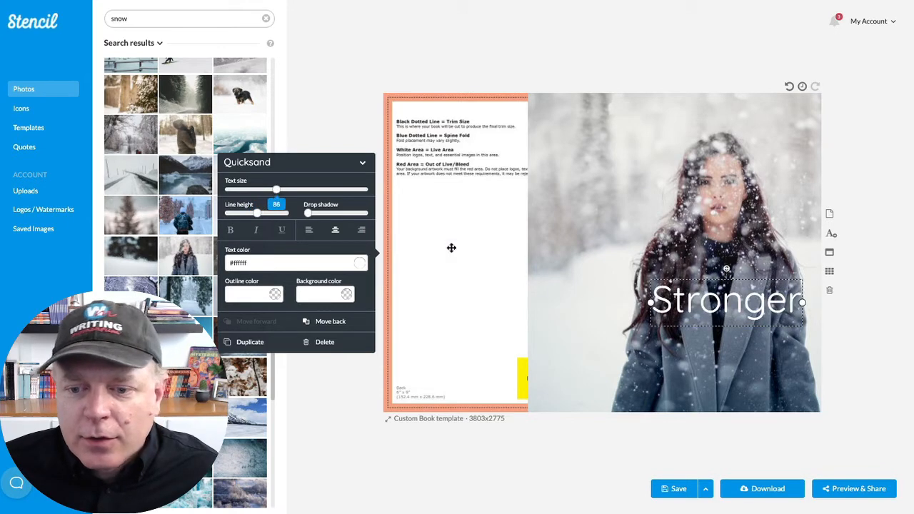
pyautogui.moveTo(692, 310); pyautogui.dragTo(685, 274)
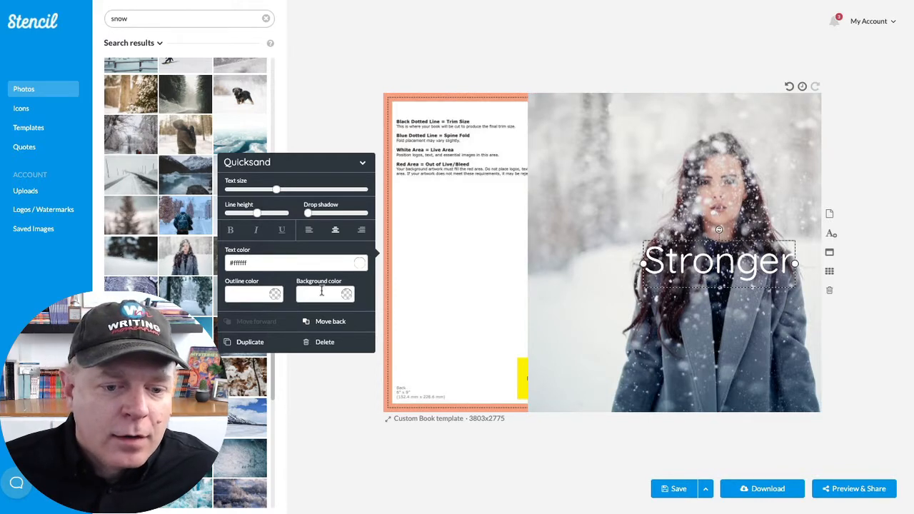
# - Duplicate the "Stronger" text, move the copy just below the original and change its wording to "Storm"
pyautogui.click(256, 342)
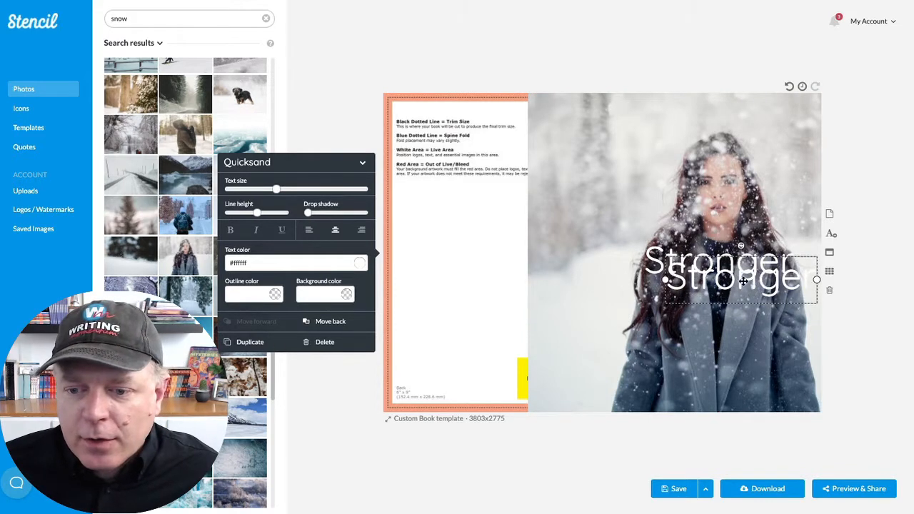
pyautogui.moveTo(742, 281); pyautogui.dragTo(742, 308)
pyautogui.click(740, 309)
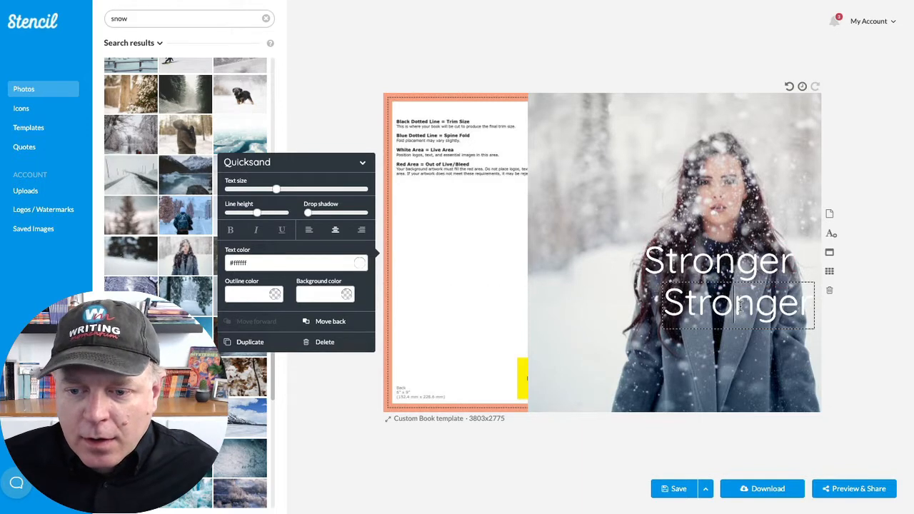
pyautogui.doubleClick(740, 307)
pyautogui.write('Storm')
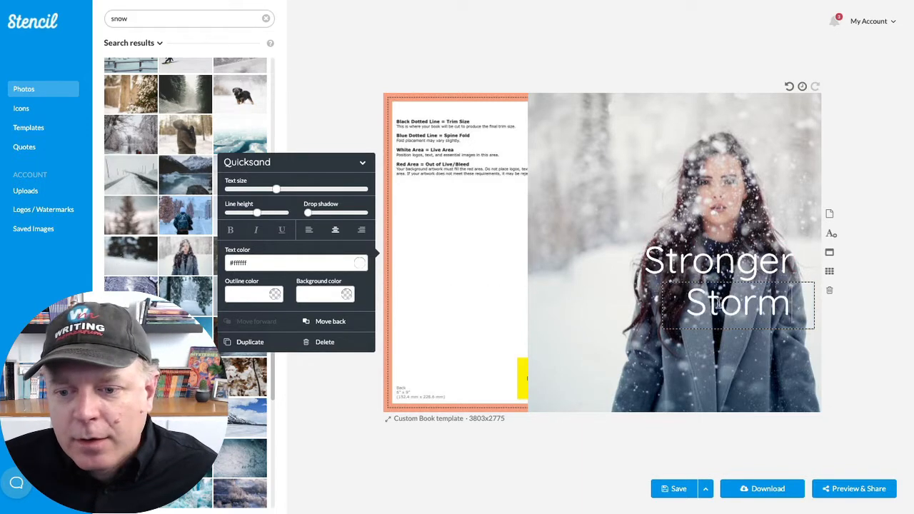
# - Nudge the "Storm" text slightly upward, closer to "Stronger", on the front cover
pyautogui.click(720, 195)
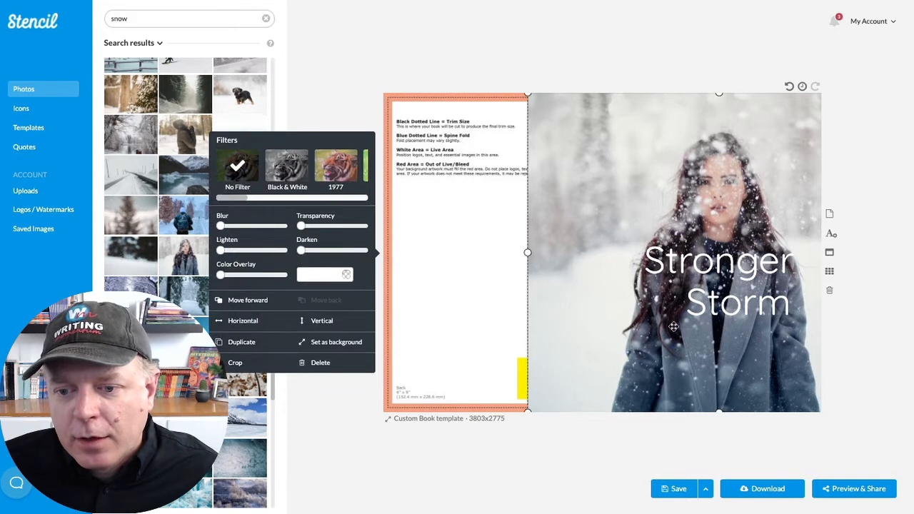
pyautogui.click(728, 302)
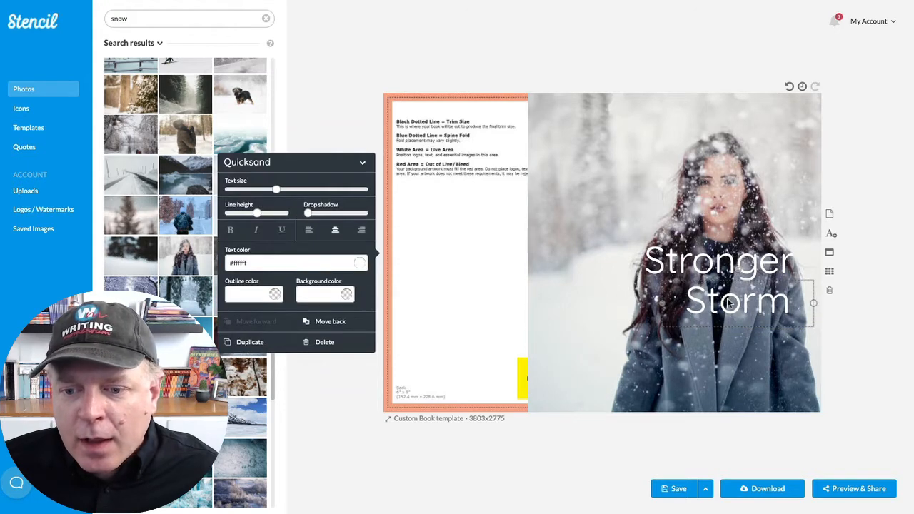
pyautogui.click(598, 253)
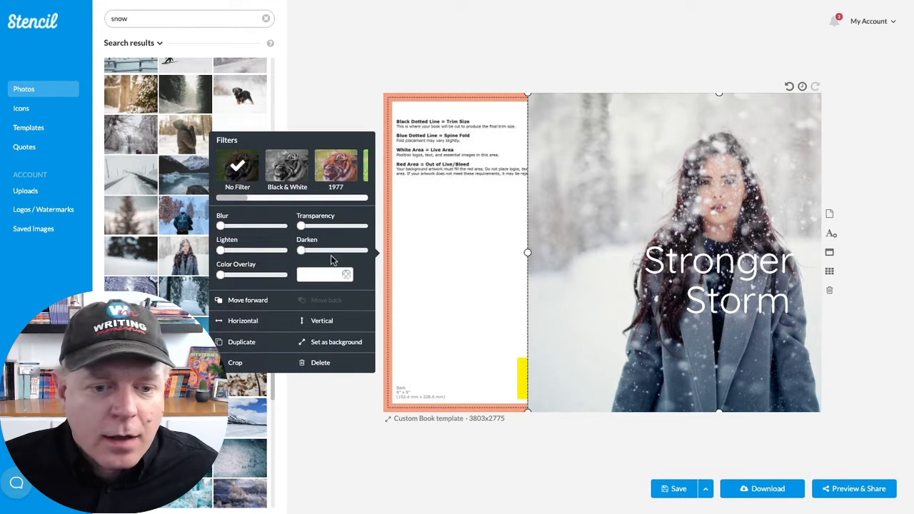
# - Duplicate the "Storm" text, place the copy below and to the left of it, and change its wording to "Than"
pyautogui.click(743, 298)
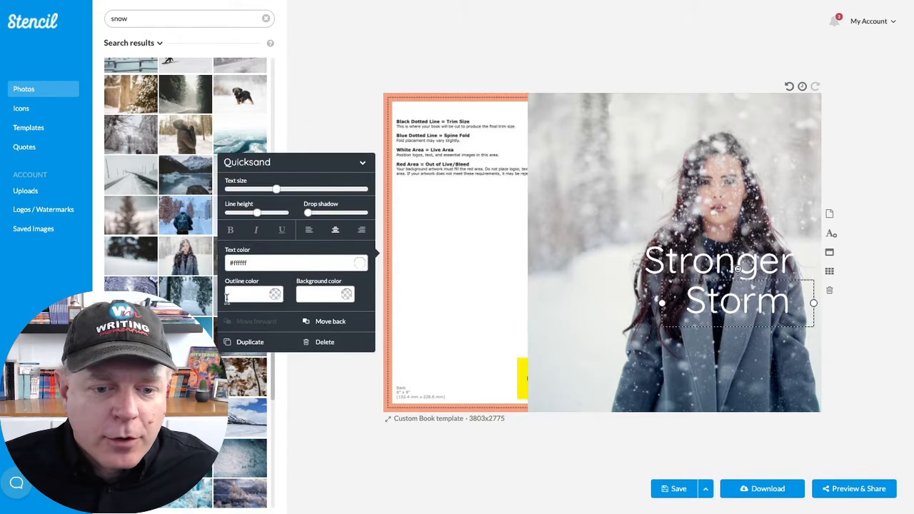
pyautogui.click(246, 340)
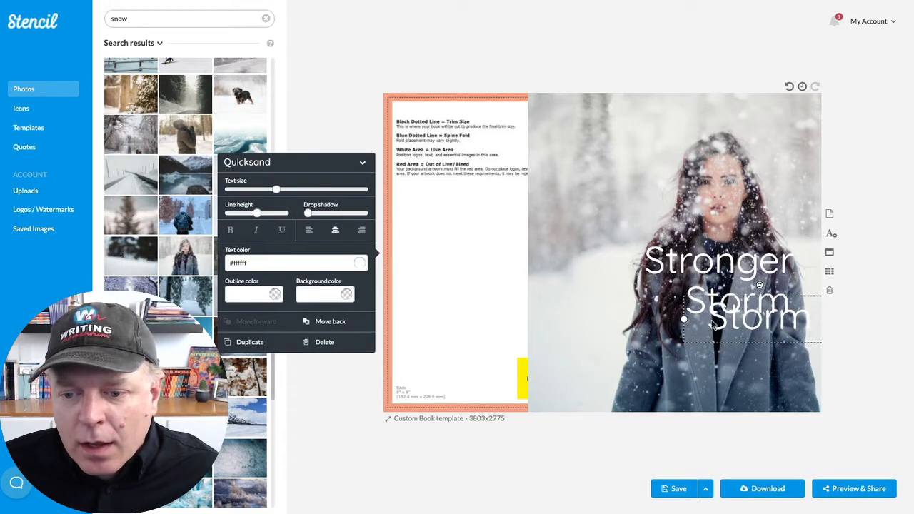
pyautogui.moveTo(739, 310); pyautogui.dragTo(644, 341)
pyautogui.doubleClick(644, 340)
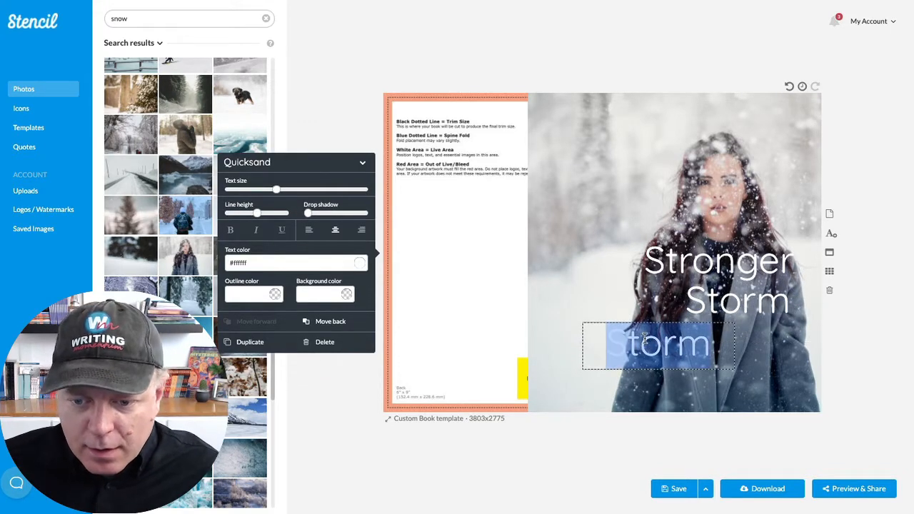
pyautogui.write('Than')
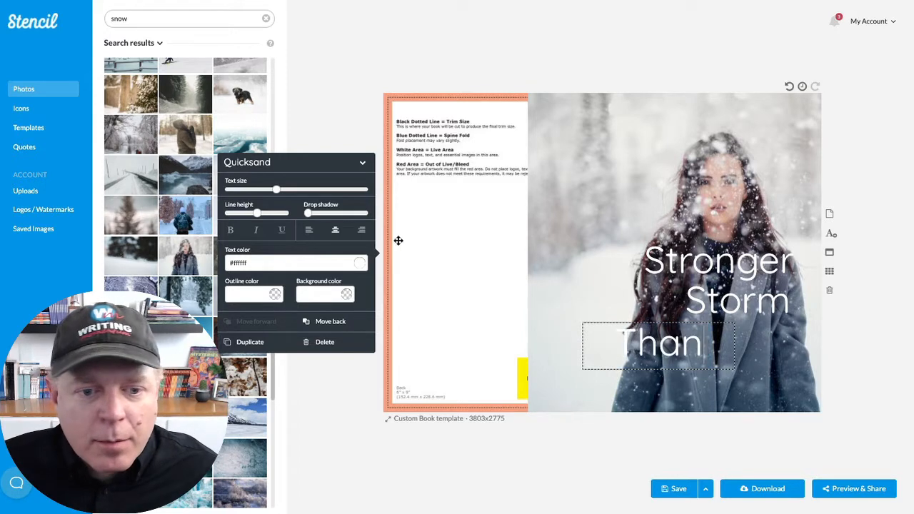
# - Set the "Than" text size to 49 and change its font to Great Vibes from the custom fonts
pyautogui.moveTo(281, 194); pyautogui.dragTo(255, 195)
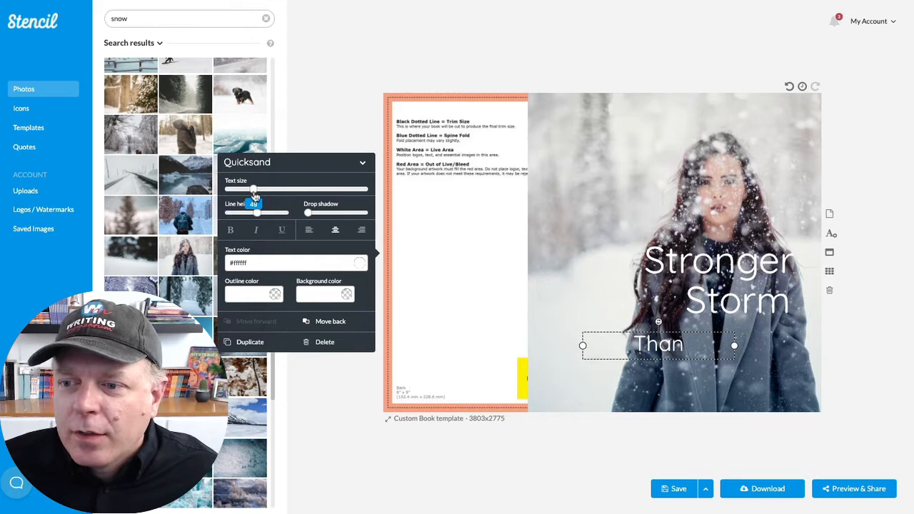
pyautogui.click(278, 164)
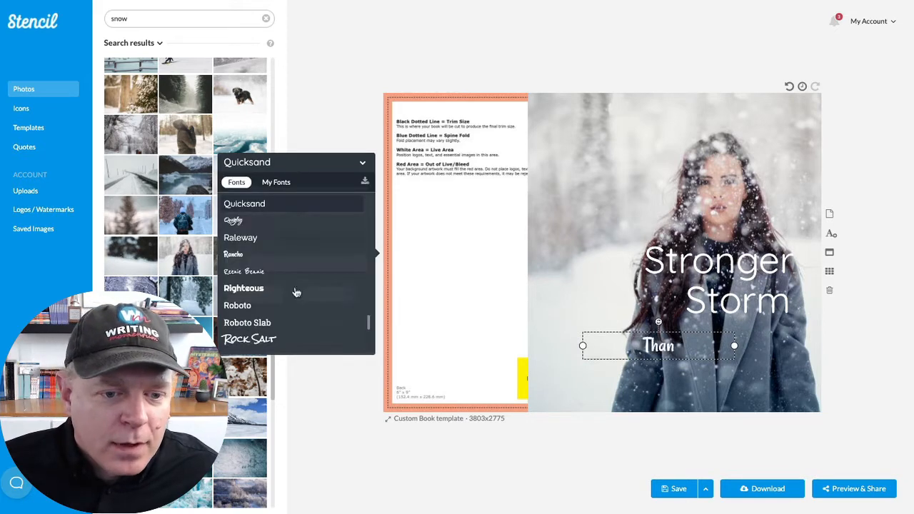
pyautogui.scroll(2, 293, 278)
pyautogui.scroll(10, 292, 279)
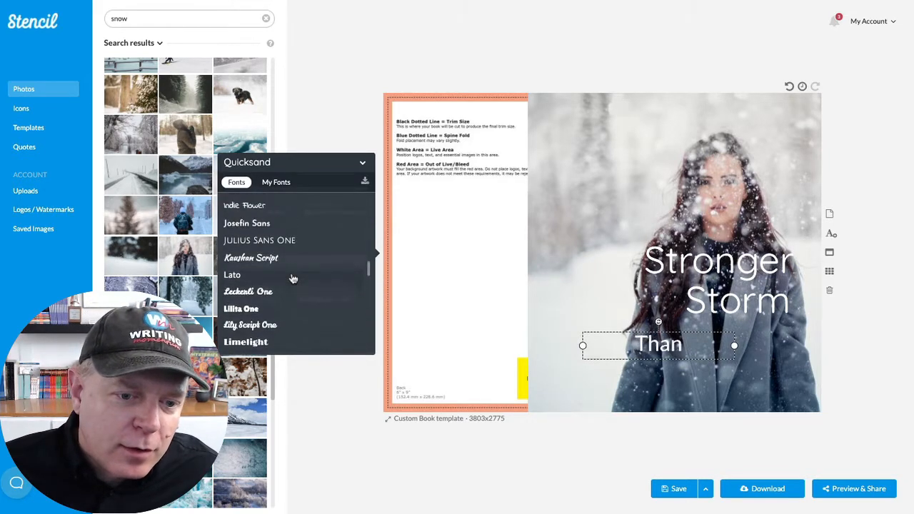
pyautogui.scroll(4, 293, 278)
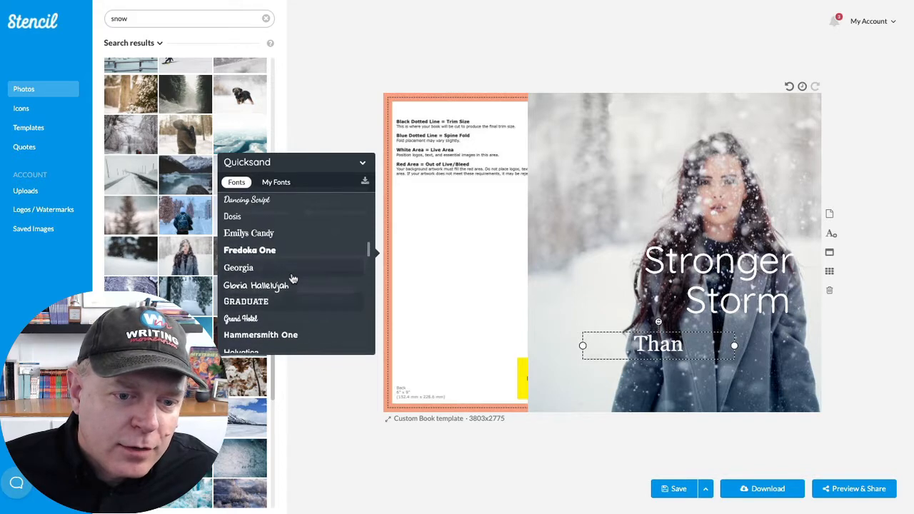
pyautogui.scroll(-1, 292, 278)
pyautogui.scroll(-1, 292, 278)
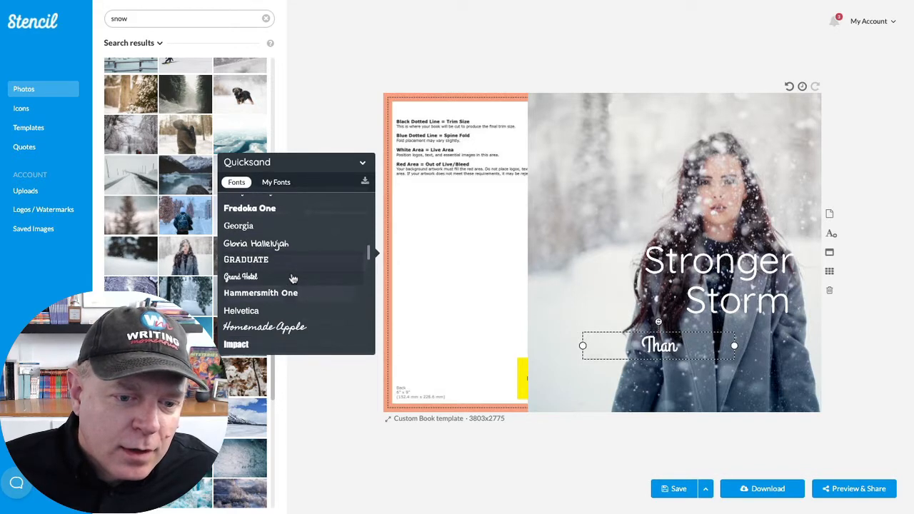
pyautogui.click(274, 183)
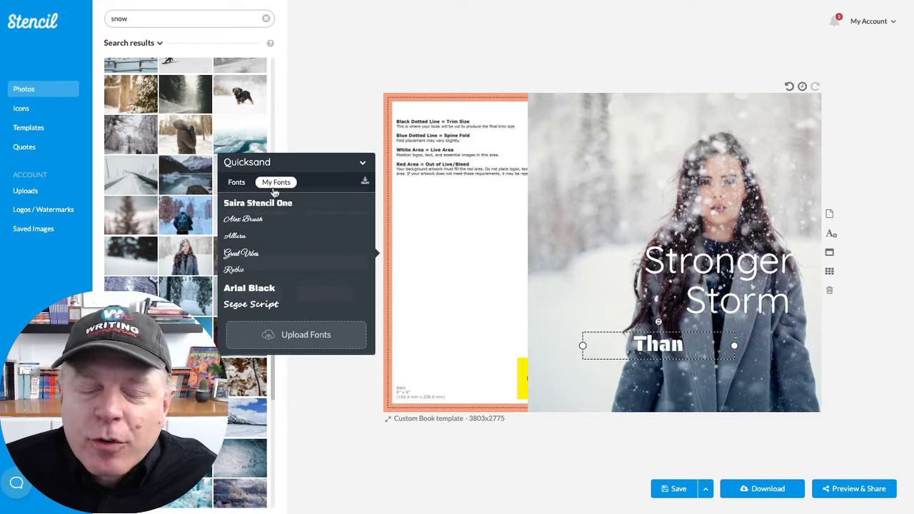
pyautogui.click(258, 255)
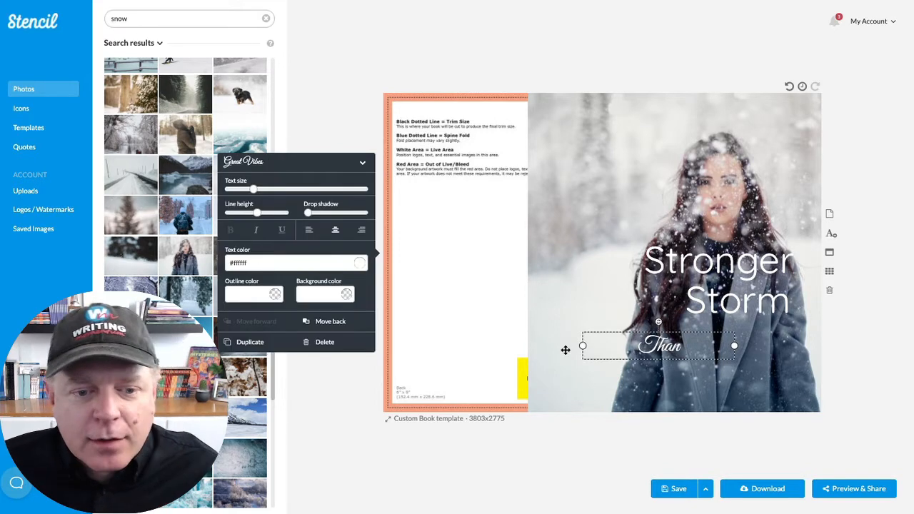
# - Shrink the "Than" text and its text box and fit it into the space just before "Storm"
pyautogui.moveTo(671, 348); pyautogui.dragTo(671, 312)
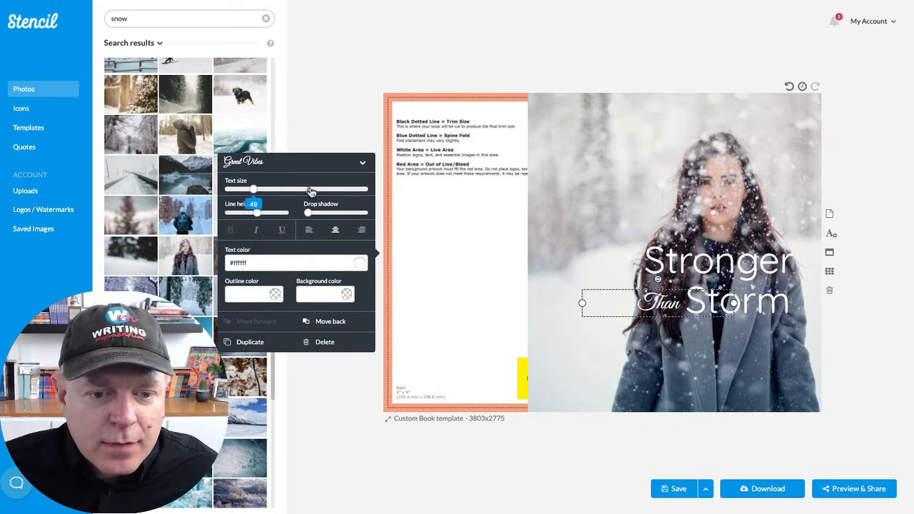
pyautogui.moveTo(253, 192)
pyautogui.moveTo(253, 193); pyautogui.dragTo(243, 191)
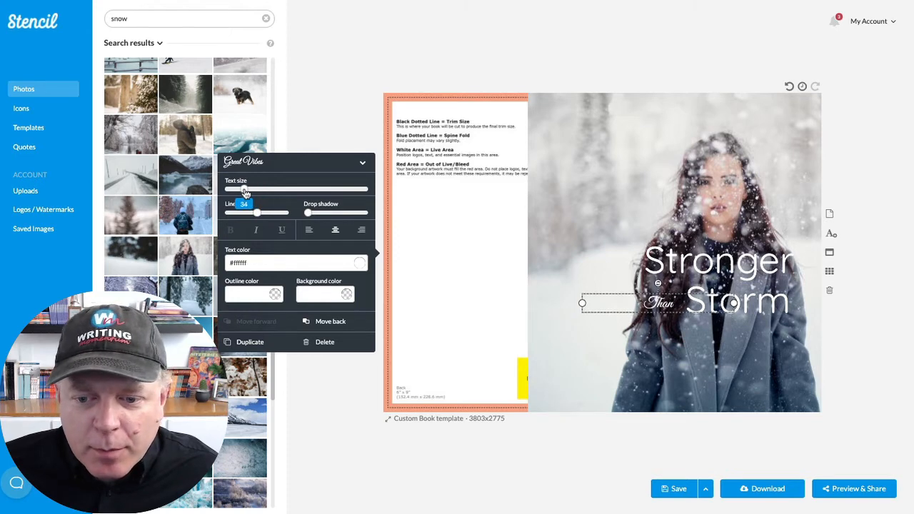
pyautogui.moveTo(580, 302); pyautogui.dragTo(667, 292)
pyautogui.moveTo(247, 187); pyautogui.dragTo(248, 194)
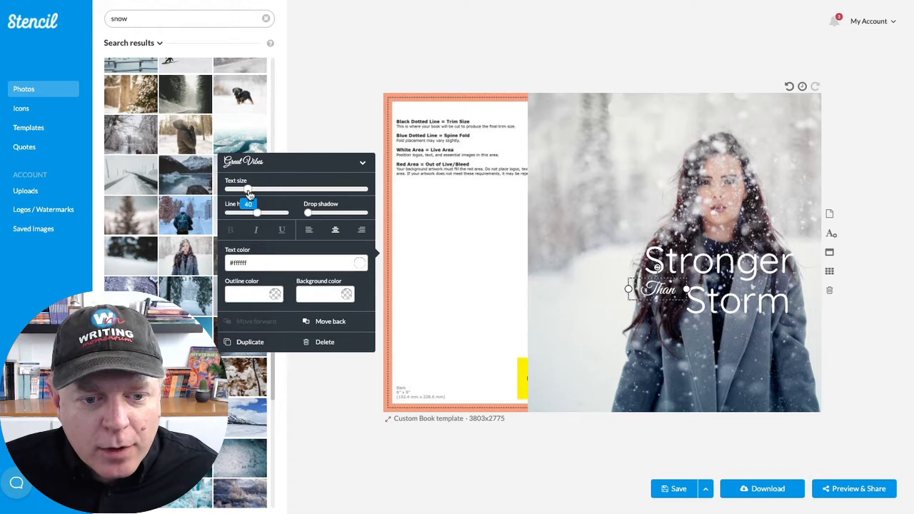
# - Duplicate the "Than" text and change the copy's wording to "the"
pyautogui.click(246, 341)
pyautogui.moveTo(662, 302); pyautogui.dragTo(675, 308)
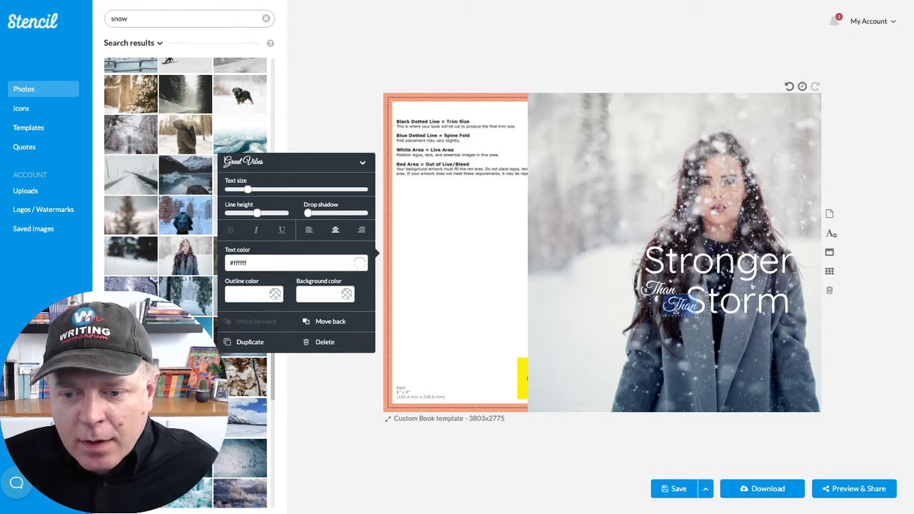
pyautogui.write('the')
pyautogui.click(667, 343)
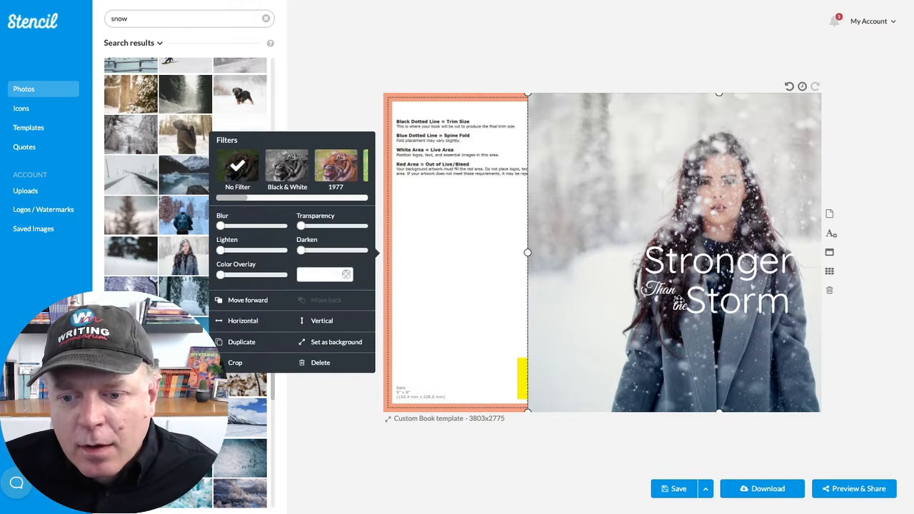
# - Stack "Than" and "the" closely together in the gap to the left of "Storm"
pyautogui.click(679, 301)
pyautogui.moveTo(679, 301); pyautogui.dragTo(668, 303)
pyautogui.click(671, 294)
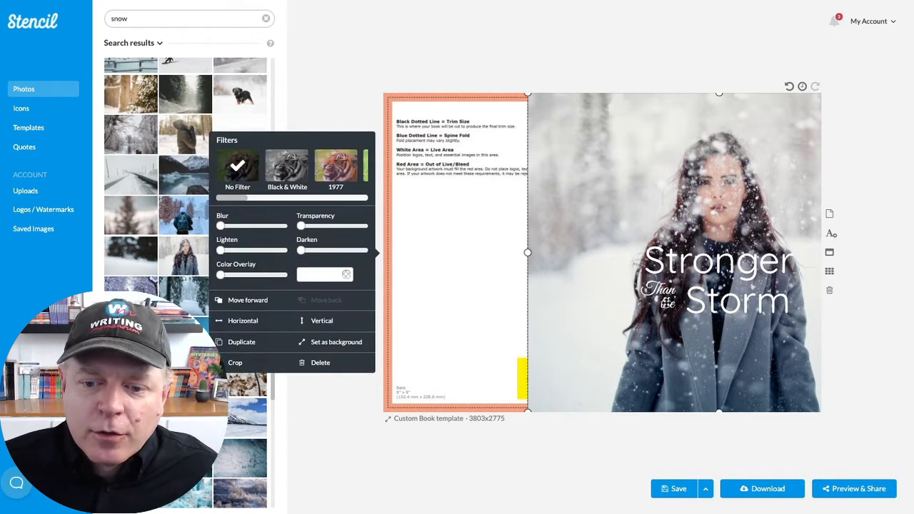
pyautogui.click(665, 302)
pyautogui.click(653, 289)
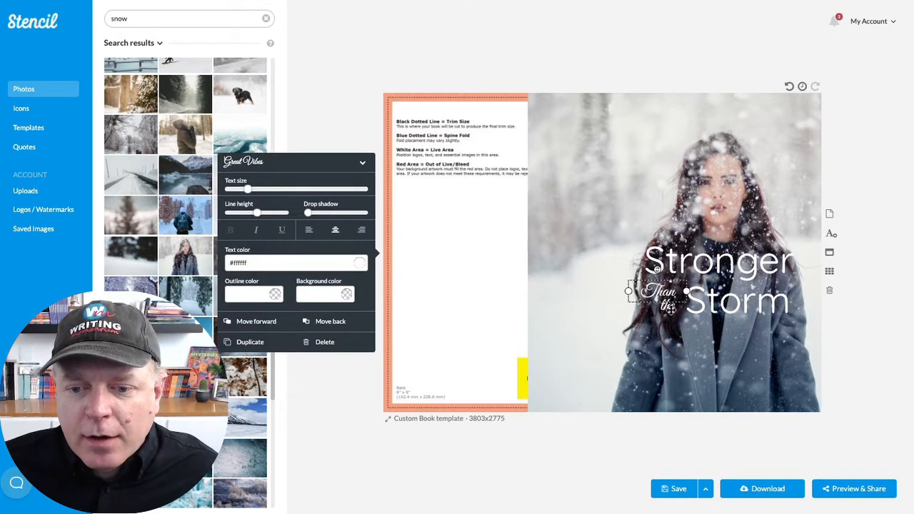
pyautogui.click(755, 347)
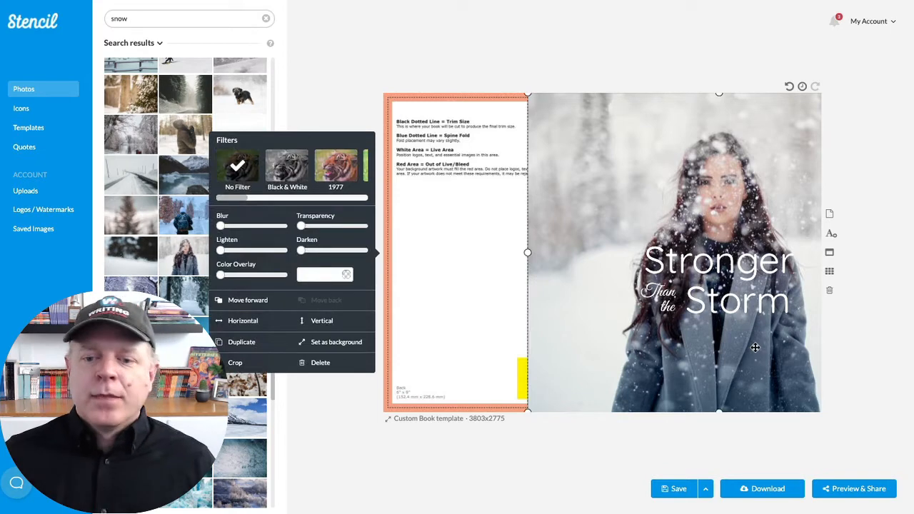
# - Change "Than" to lowercase "than" and shift both small words slightly closer to "Storm"
pyautogui.click(653, 289)
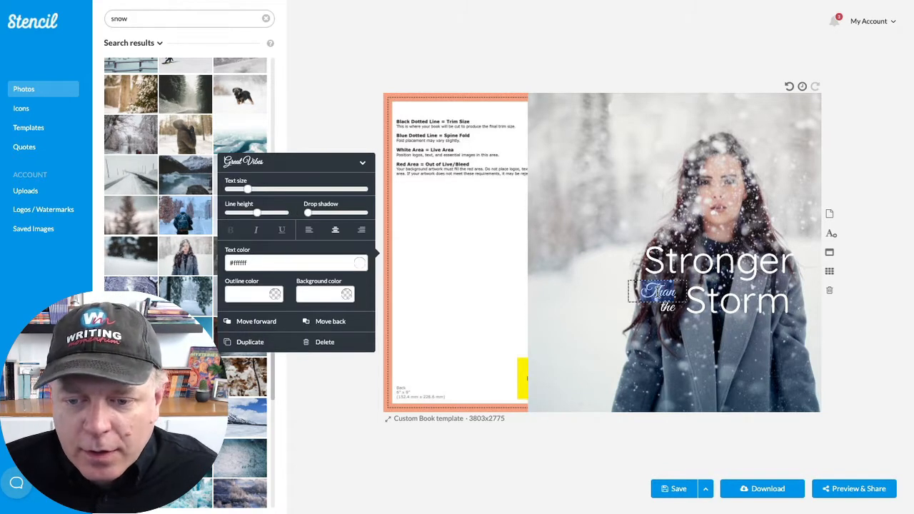
pyautogui.write('than')
pyautogui.click(717, 349)
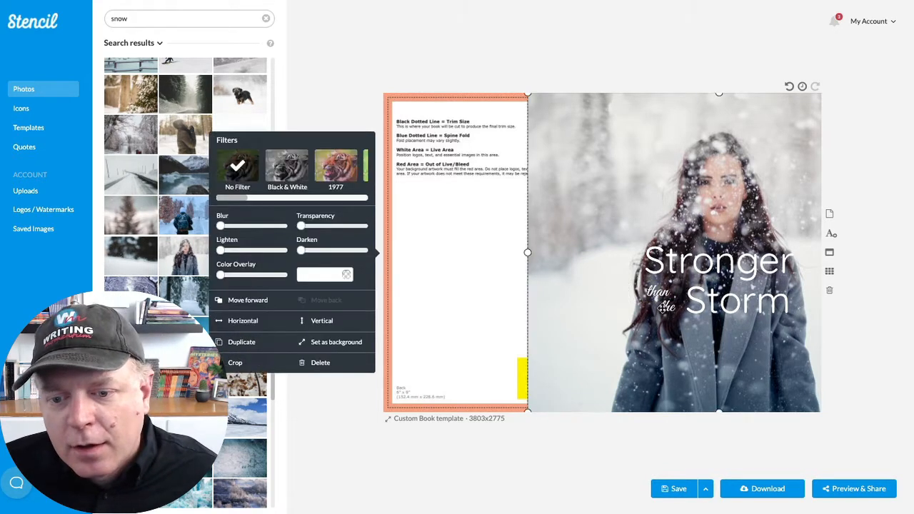
pyautogui.click(661, 287)
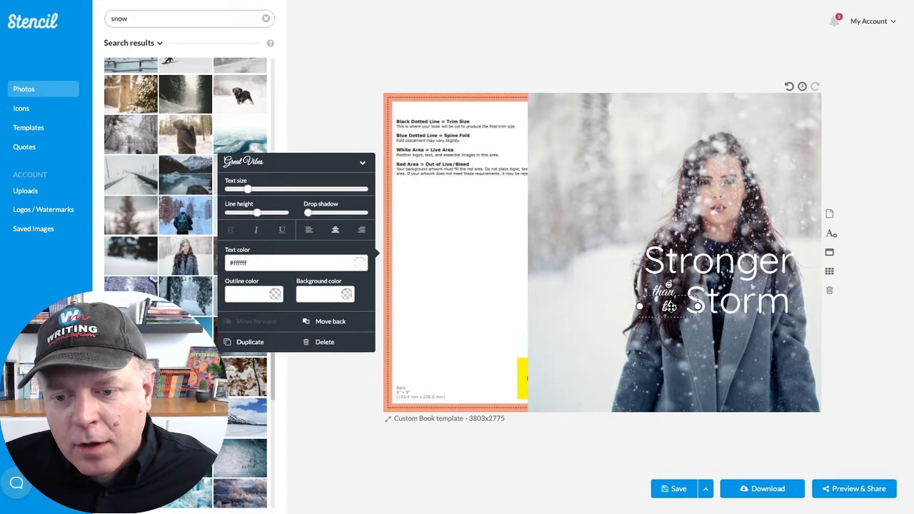
pyautogui.click(723, 384)
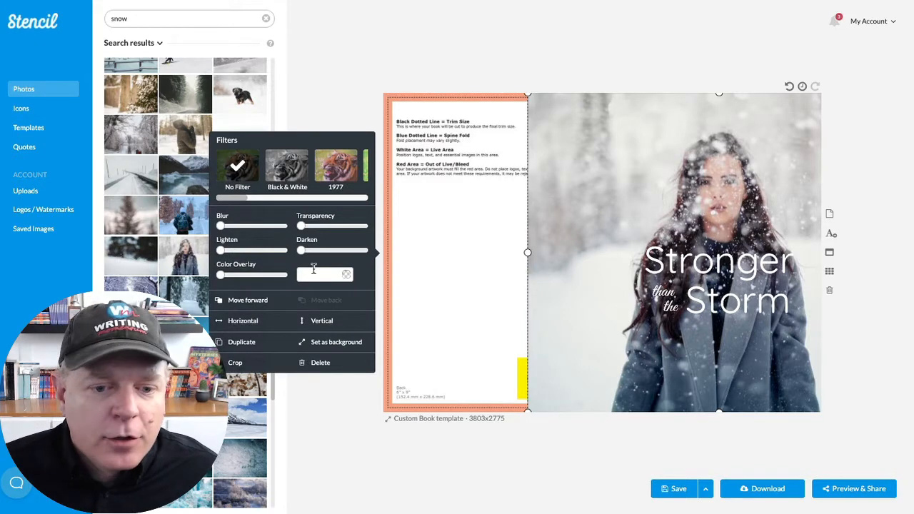
# - Duplicate the "than" text and enlarge the copy well beyond the title's text size
pyautogui.click(663, 290)
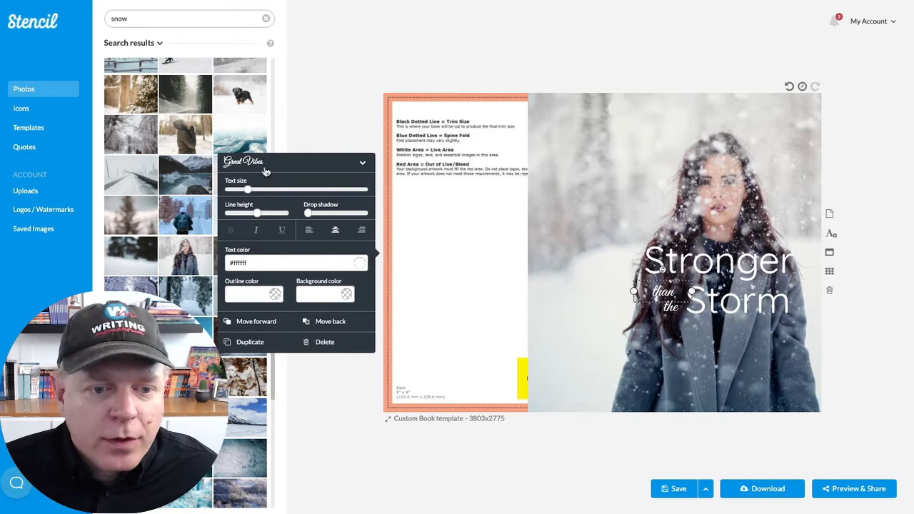
pyautogui.click(250, 342)
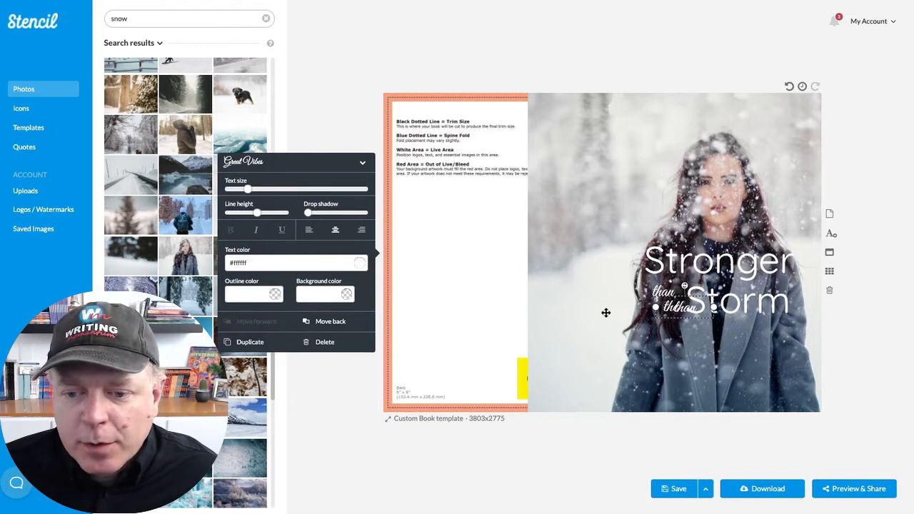
pyautogui.moveTo(248, 190); pyautogui.dragTo(300, 191)
# - Replace the enlarged copy's wording with the author's first and last name on two lines
pyautogui.doubleClick(691, 316)
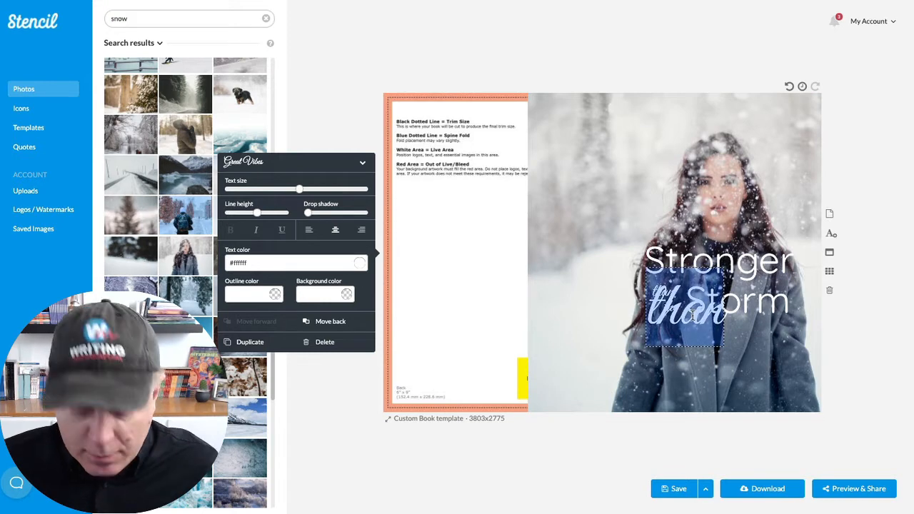
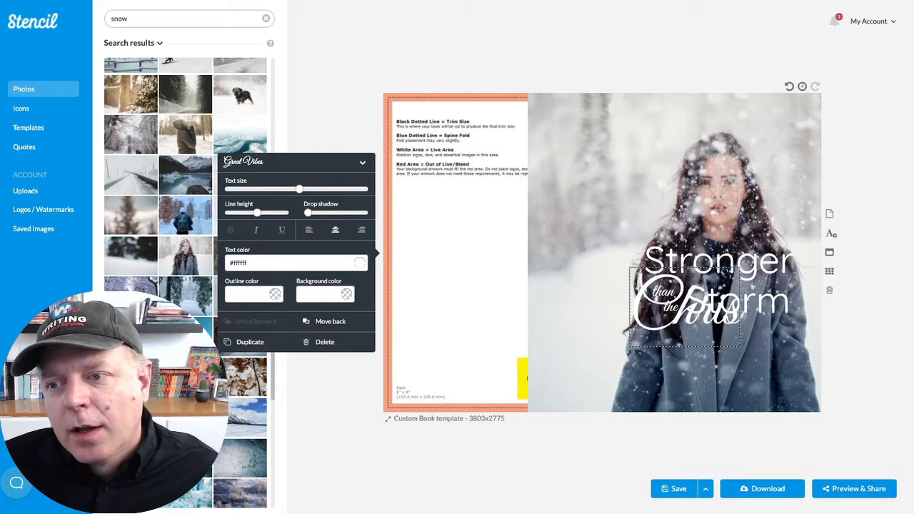
pyautogui.press('Return')
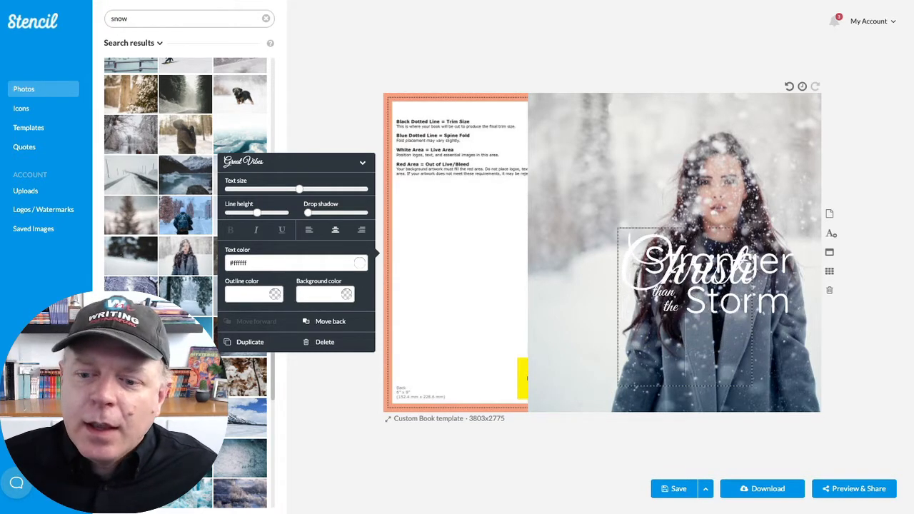
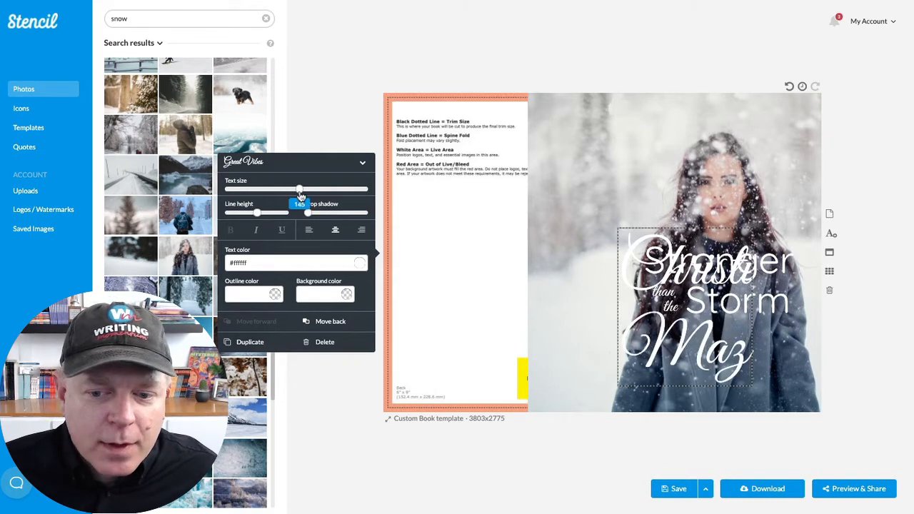
# - Reduce the author name's size, widen its box to fit one line and move it to the bottom of the front cover
pyautogui.moveTo(300, 191); pyautogui.dragTo(282, 189)
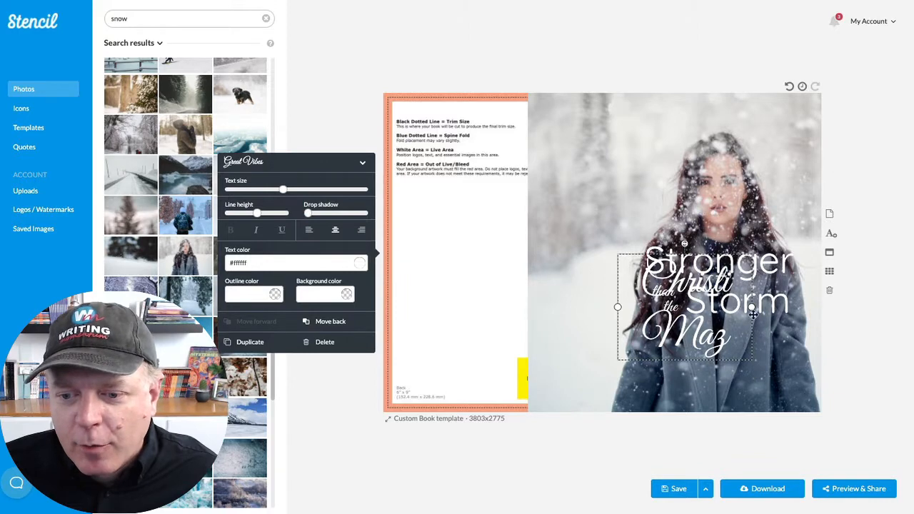
pyautogui.moveTo(753, 307); pyautogui.dragTo(814, 307)
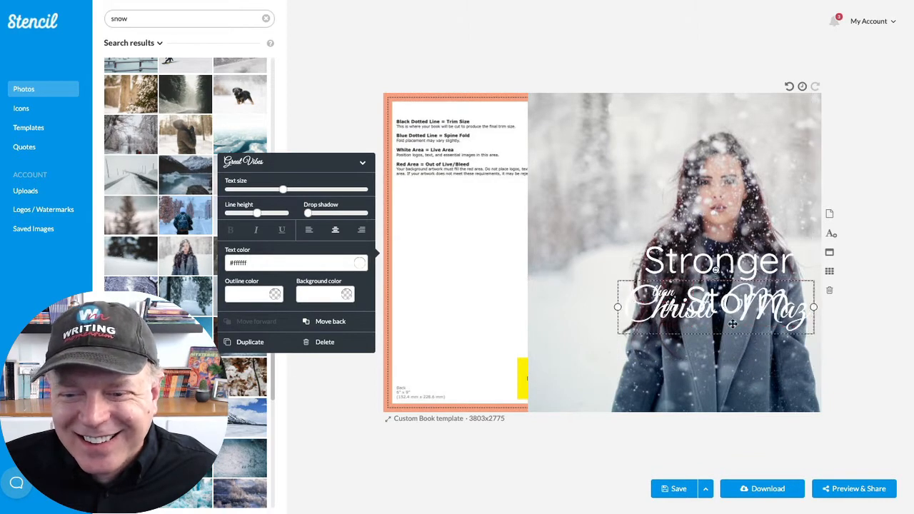
pyautogui.moveTo(703, 317); pyautogui.dragTo(708, 400)
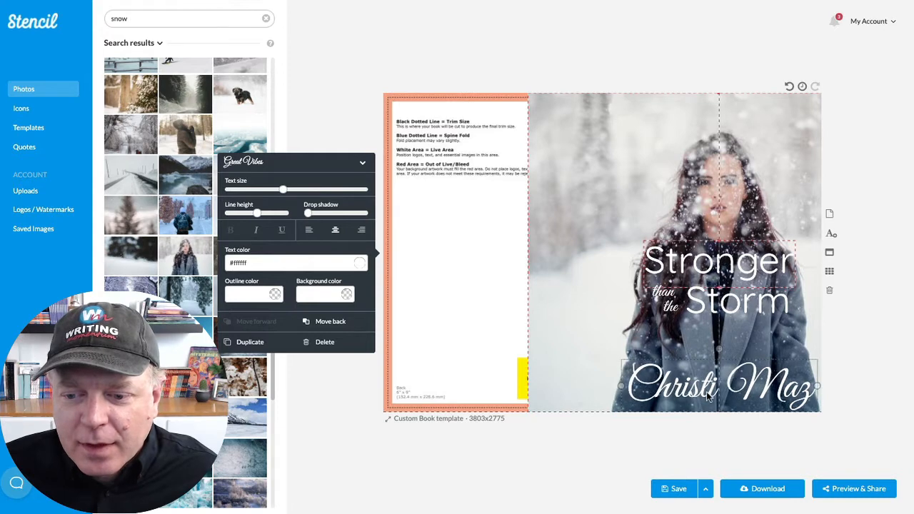
# - Duplicate the title word "Stronger" and move the copy to the top of the front cover
pyautogui.click(649, 172)
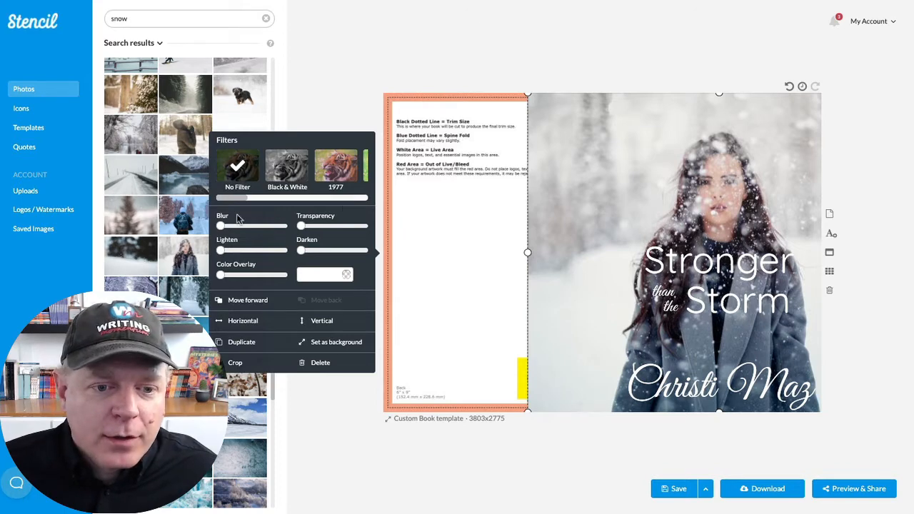
pyautogui.click(661, 288)
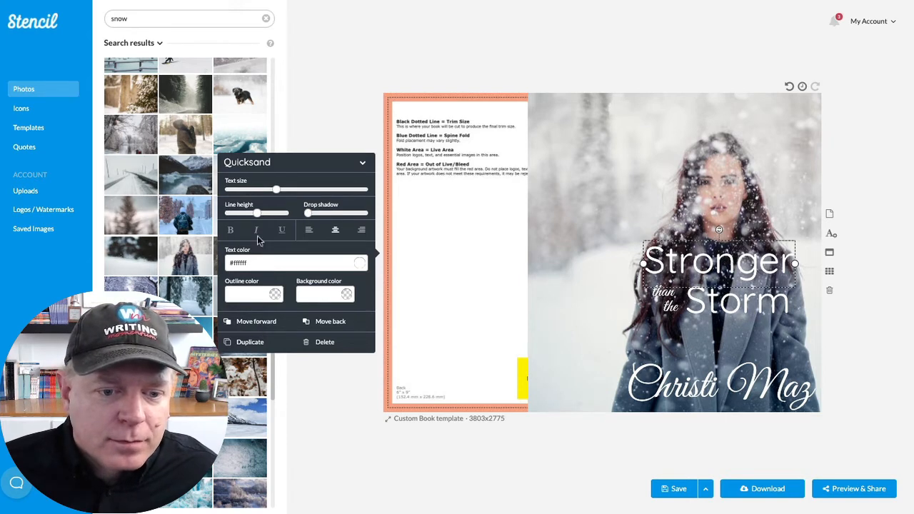
pyautogui.click(252, 349)
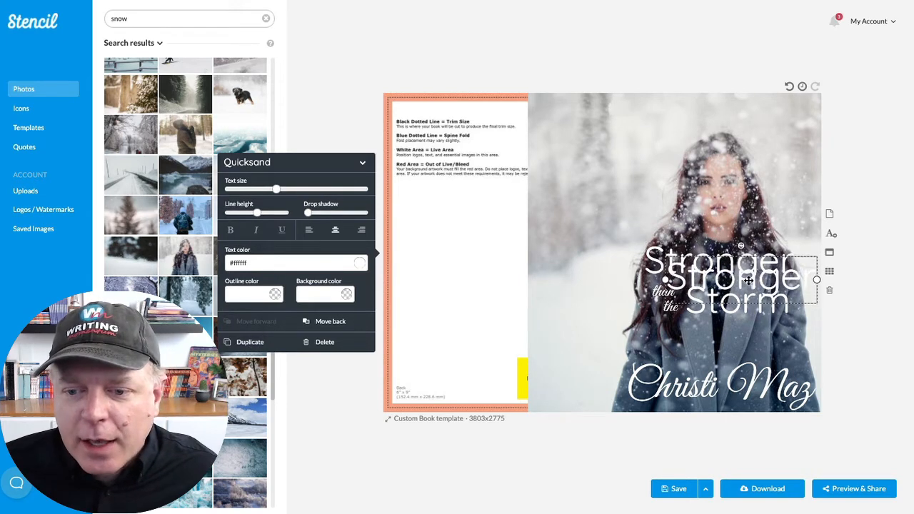
pyautogui.moveTo(749, 277); pyautogui.dragTo(705, 118)
# - Replace the copied text with "Wintertime Romances" and reduce its size until it fits on one line
pyautogui.doubleClick(704, 120)
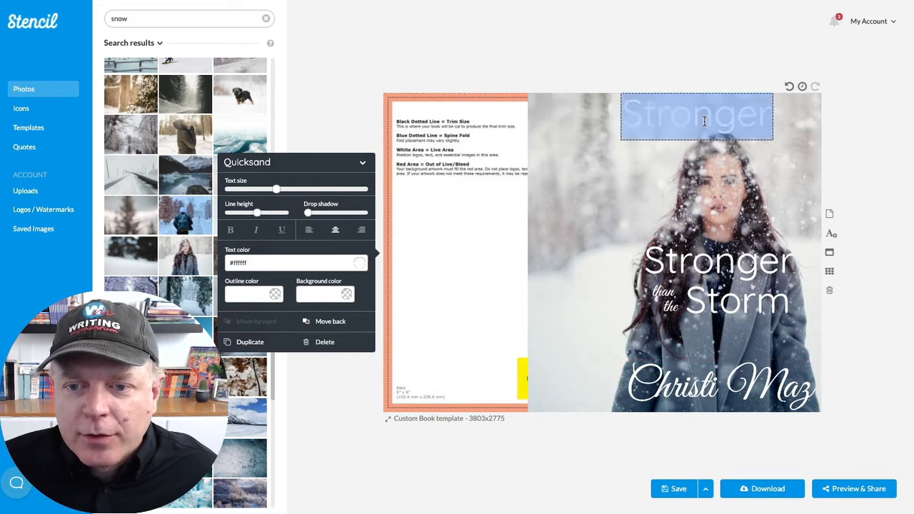
pyautogui.write('Winte')
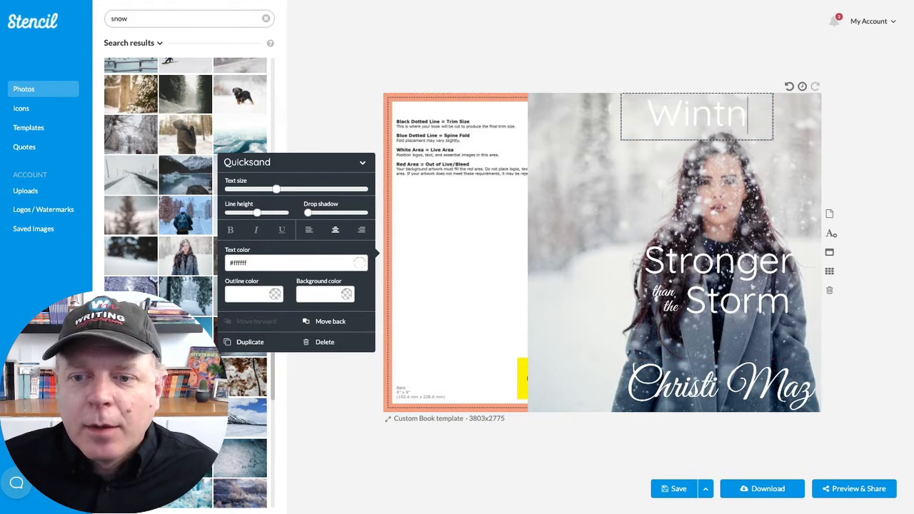
pyautogui.press('BackSpace')
pyautogui.press('BackSpace')
pyautogui.write('tertime')
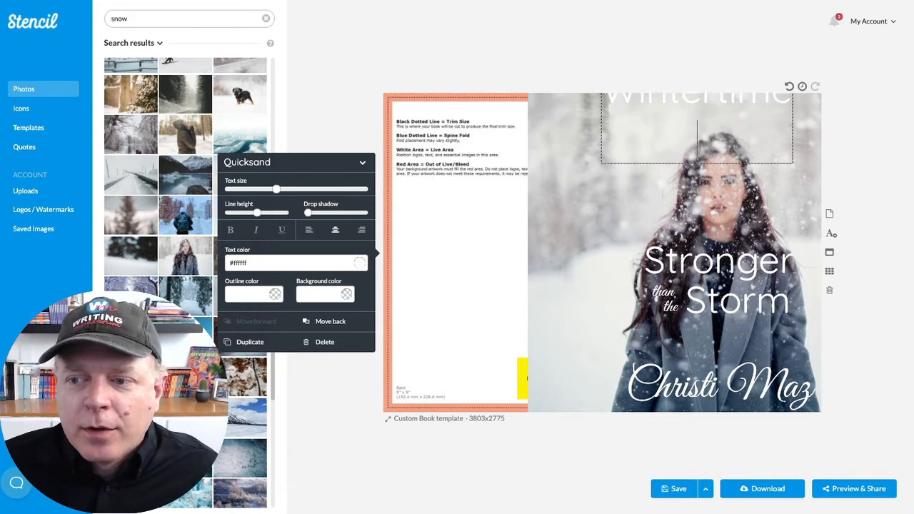
pyautogui.write(' Romances')
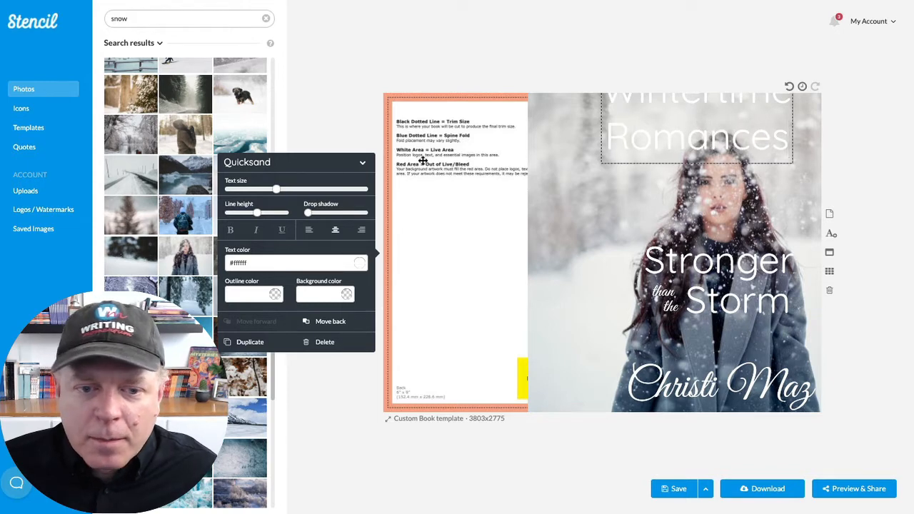
pyautogui.moveTo(277, 196); pyautogui.dragTo(242, 200)
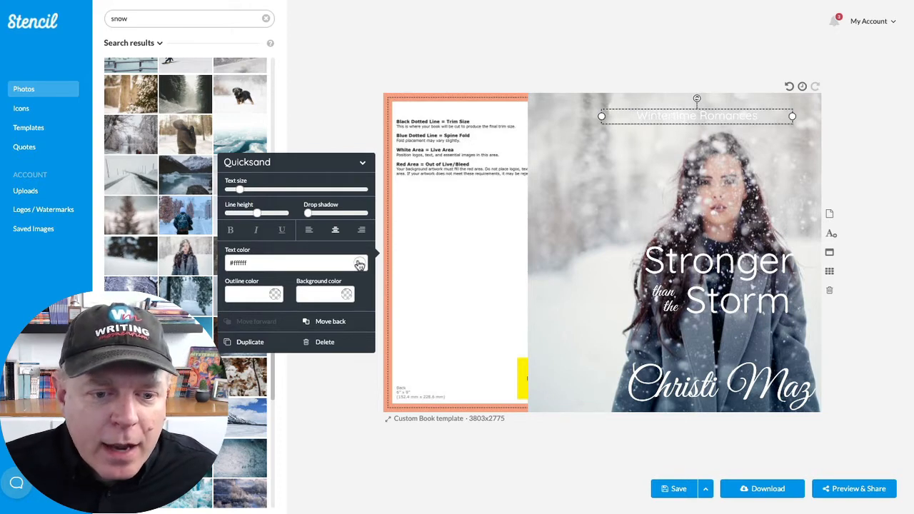
# - Give "Wintertime Romances" a full-width background band in a skin tone sampled from the woman's face, #dbbab0
pyautogui.click(346, 296)
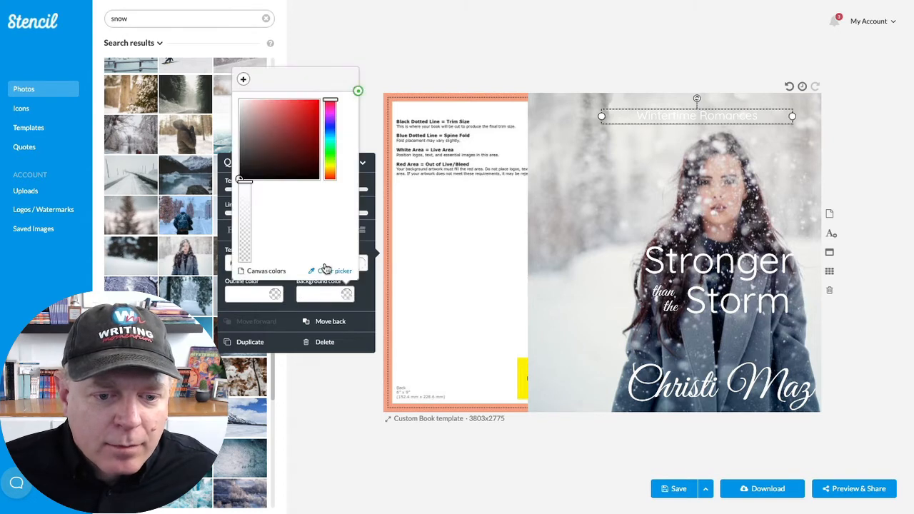
pyautogui.click(327, 271)
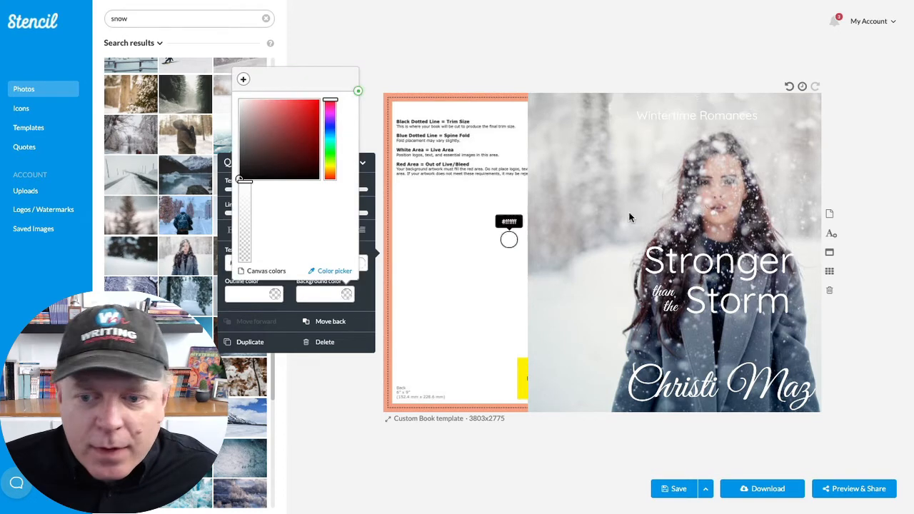
pyautogui.click(733, 194)
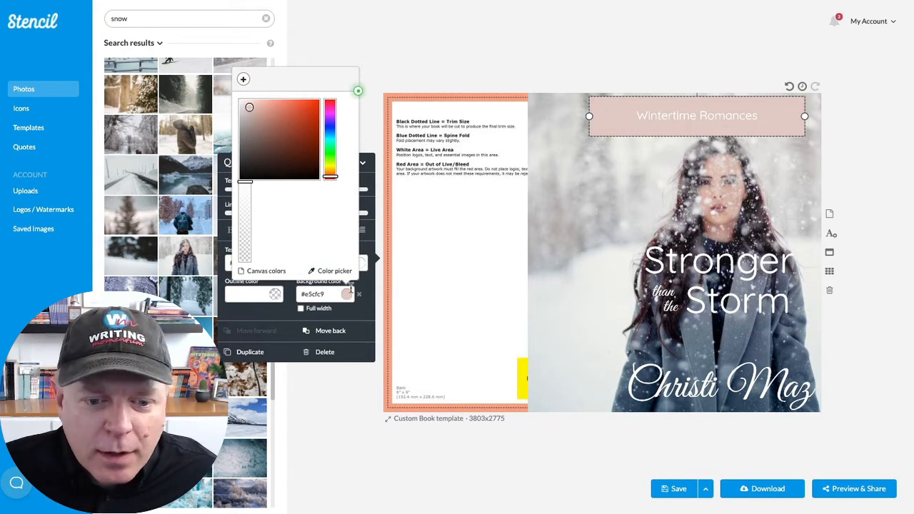
pyautogui.click(328, 271)
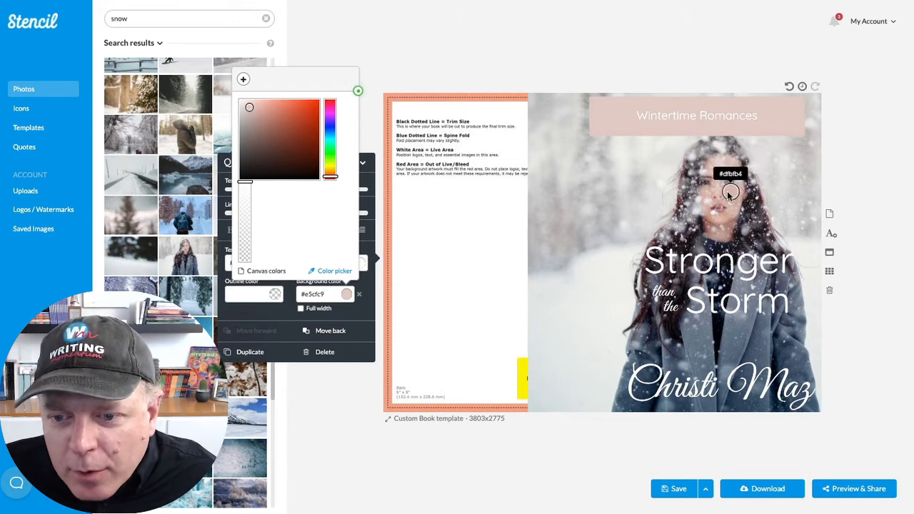
pyautogui.click(728, 191)
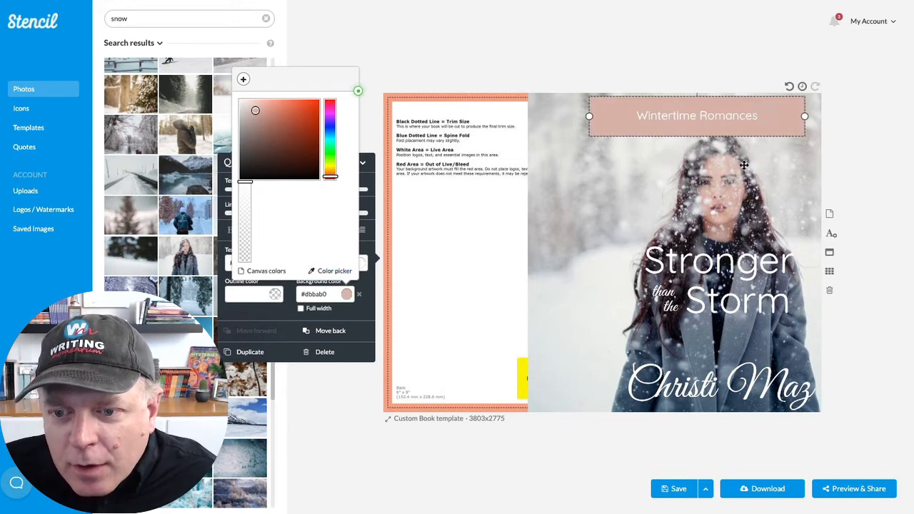
pyautogui.click(301, 308)
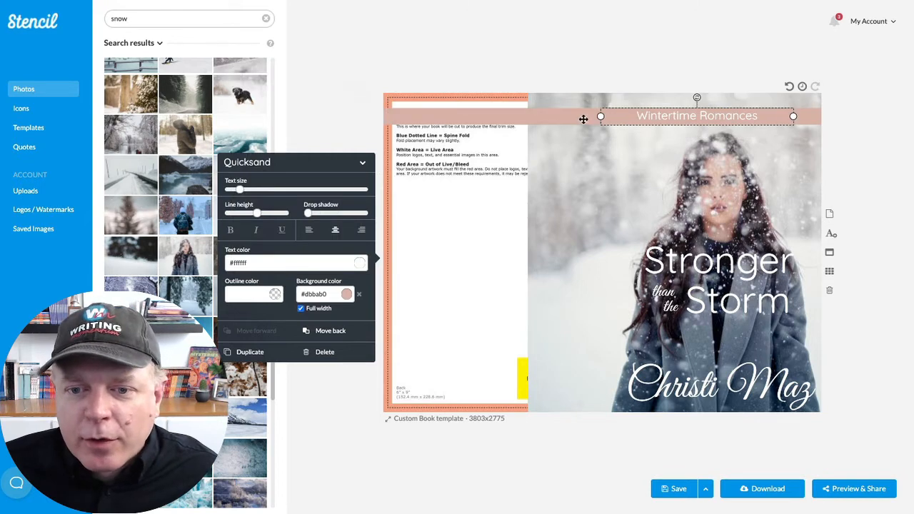
# - Shift the "Wintertime Romances" band very slightly down and toward the outer edge
pyautogui.click(583, 117)
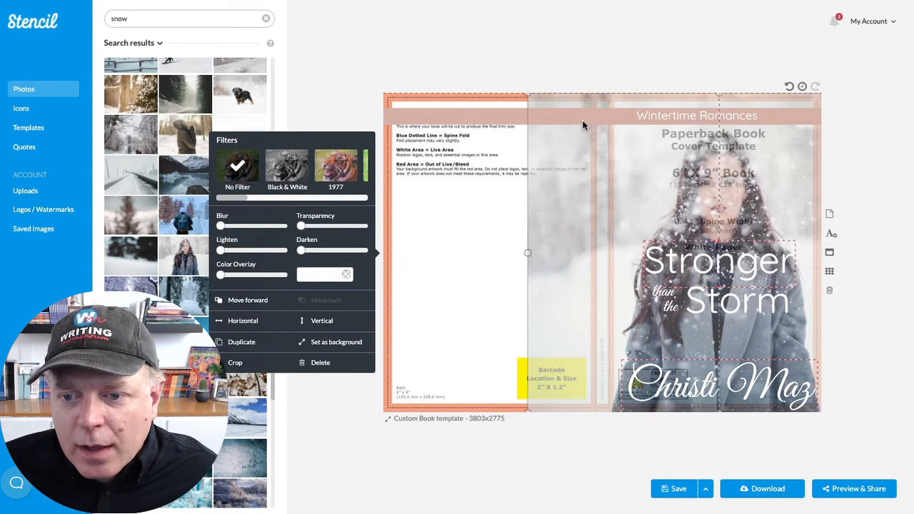
pyautogui.click(619, 122)
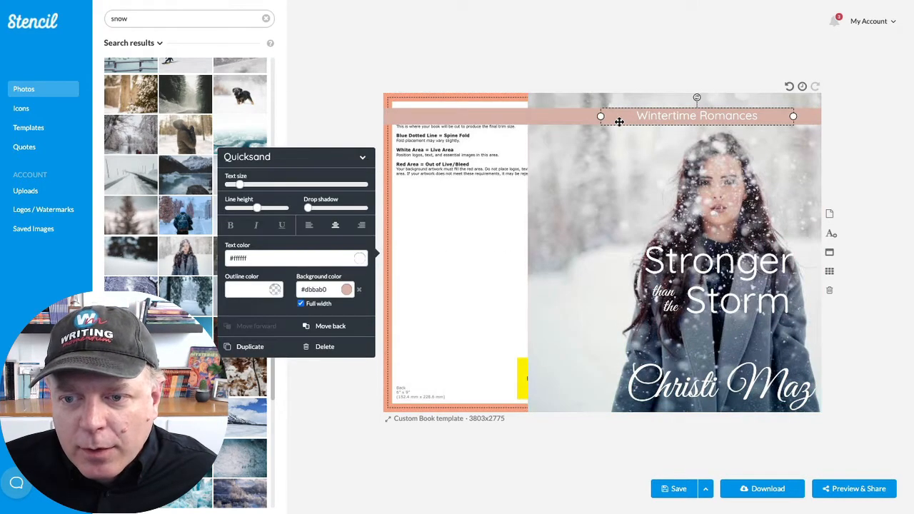
pyautogui.moveTo(618, 122)
pyautogui.mouseDown()
pyautogui.moveTo(629, 120)
pyautogui.moveTo(617, 127)
pyautogui.mouseUp()
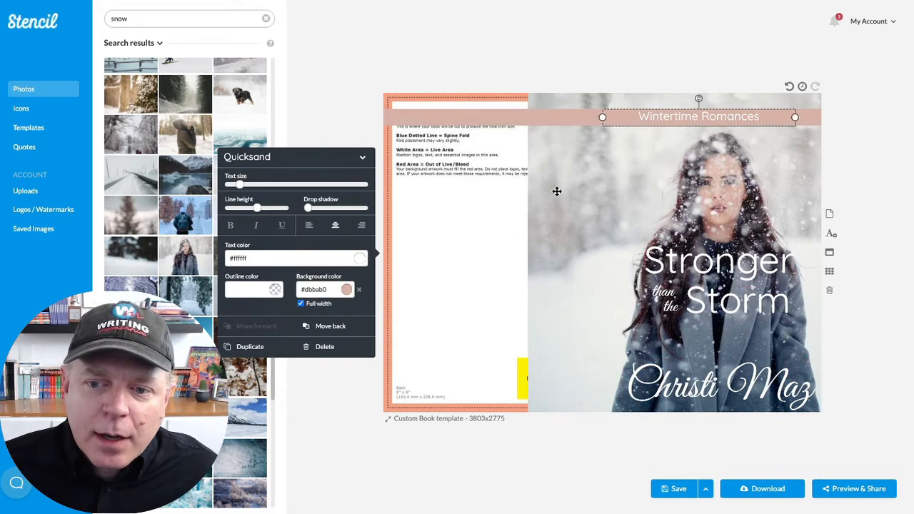
# - Make the snowy photo of the woman partly transparent to reveal the cover template guides beneath it
pyautogui.click(557, 191)
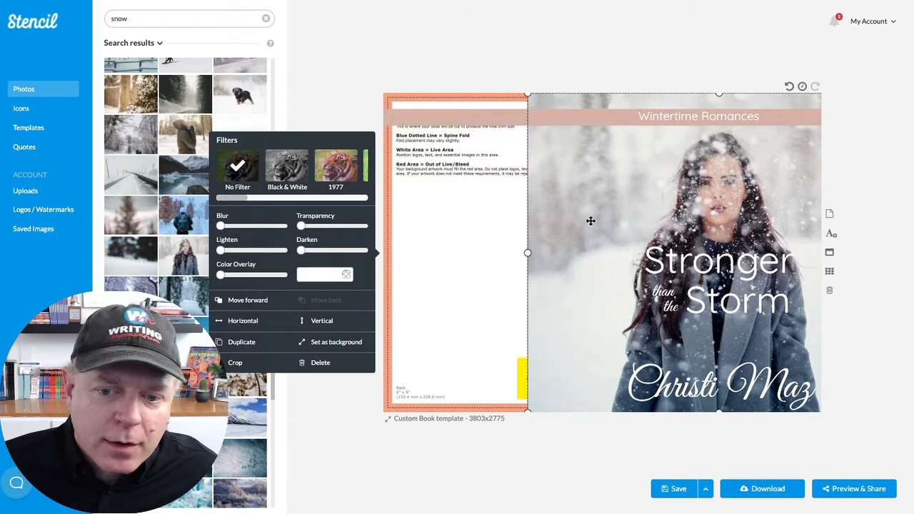
pyautogui.moveTo(302, 229)
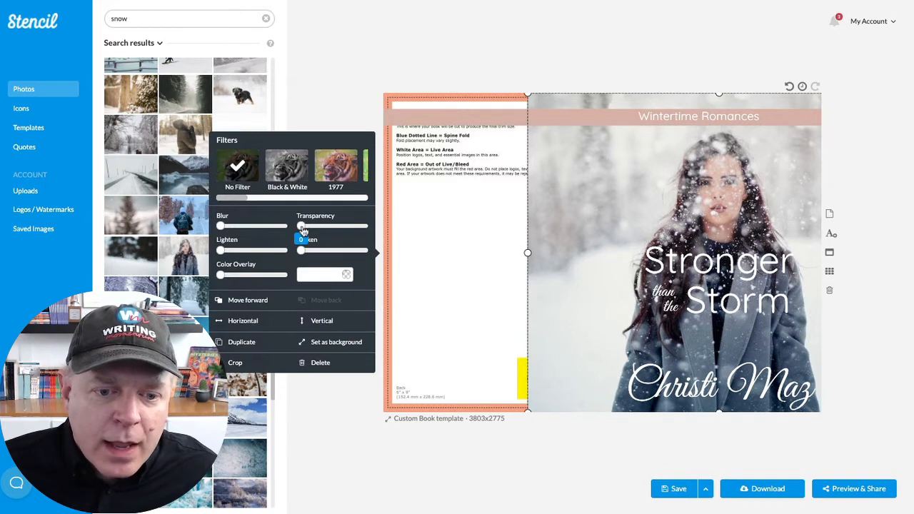
pyautogui.moveTo(305, 231); pyautogui.dragTo(325, 233)
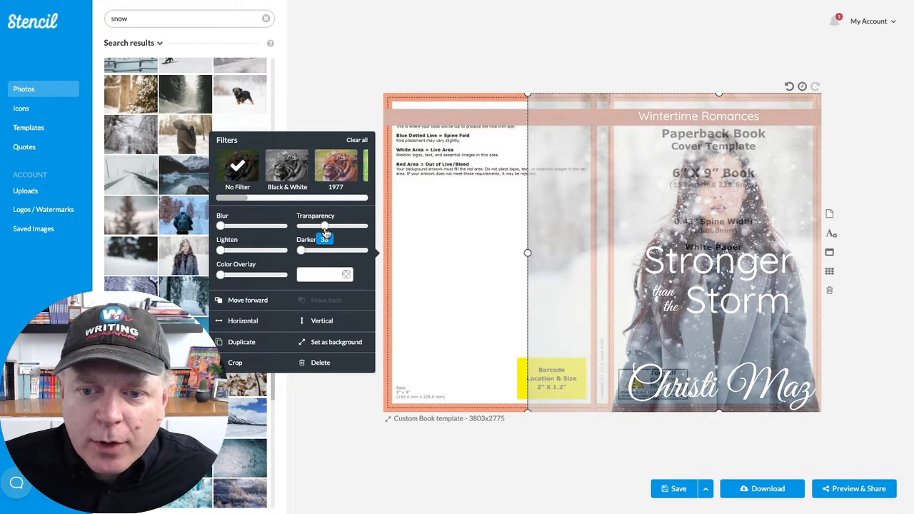
pyautogui.click(503, 116)
pyautogui.doubleClick(571, 120)
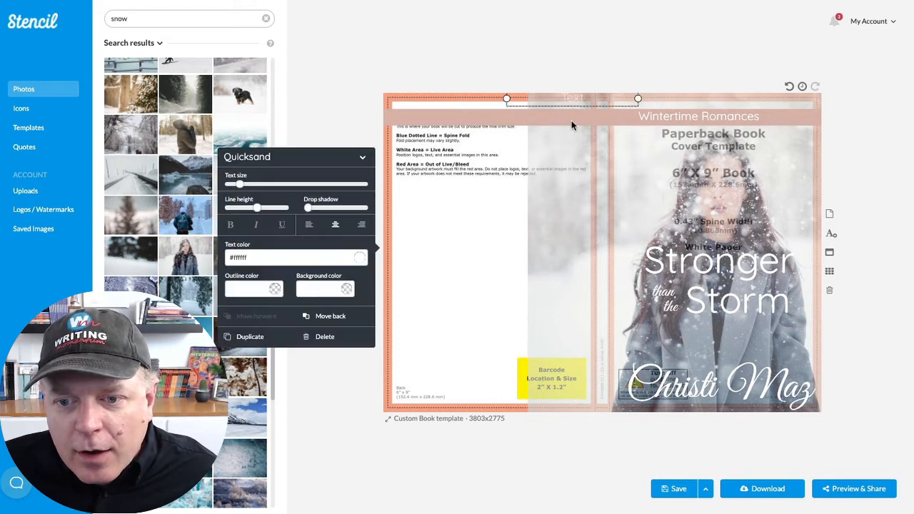
pyautogui.press('BackSpace')
# - Fine-tune the vertical position of "Wintertime Romances" against the template guides and deselect it
pyautogui.click(652, 117)
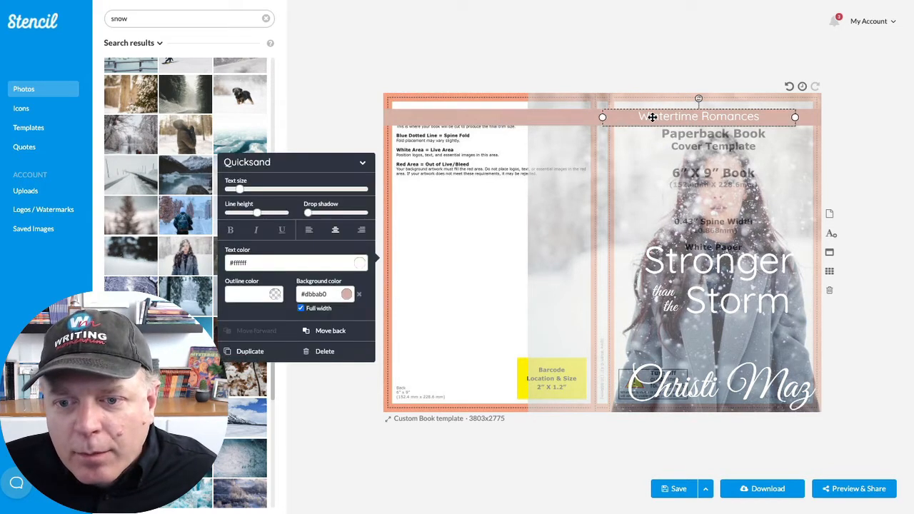
pyautogui.moveTo(651, 117)
pyautogui.mouseDown()
pyautogui.moveTo(641, 117)
pyautogui.moveTo(650, 116)
pyautogui.mouseUp()
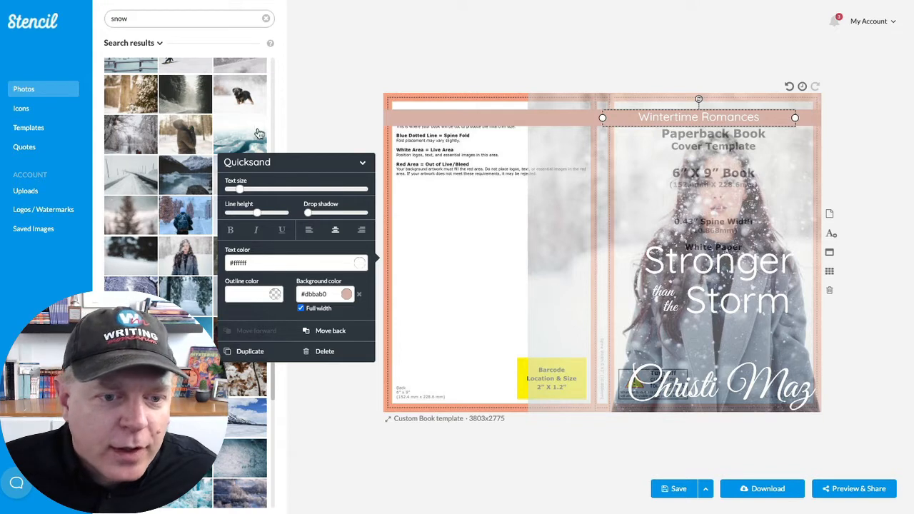
pyautogui.click(332, 98)
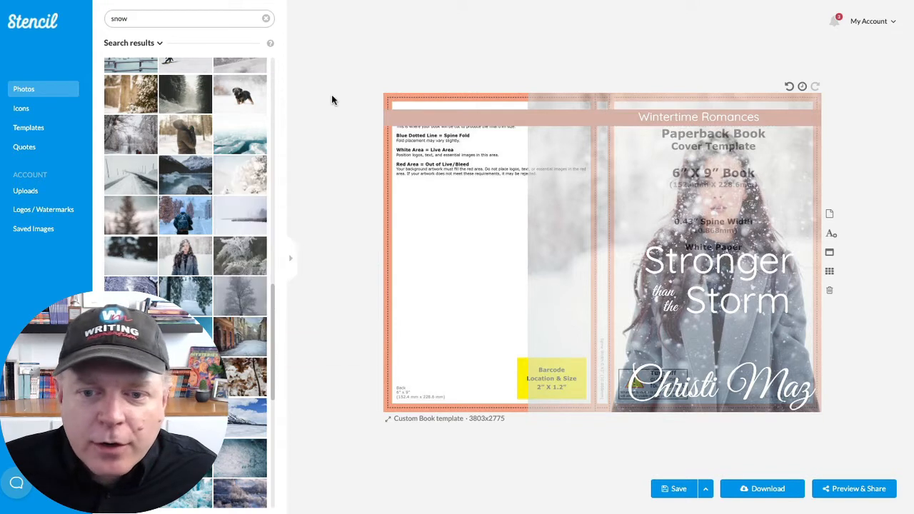
# - Add a black circle icon and place it as a small badge over the band, beside "Wintertime Romances" near the cover's outer edge
pyautogui.click(41, 110)
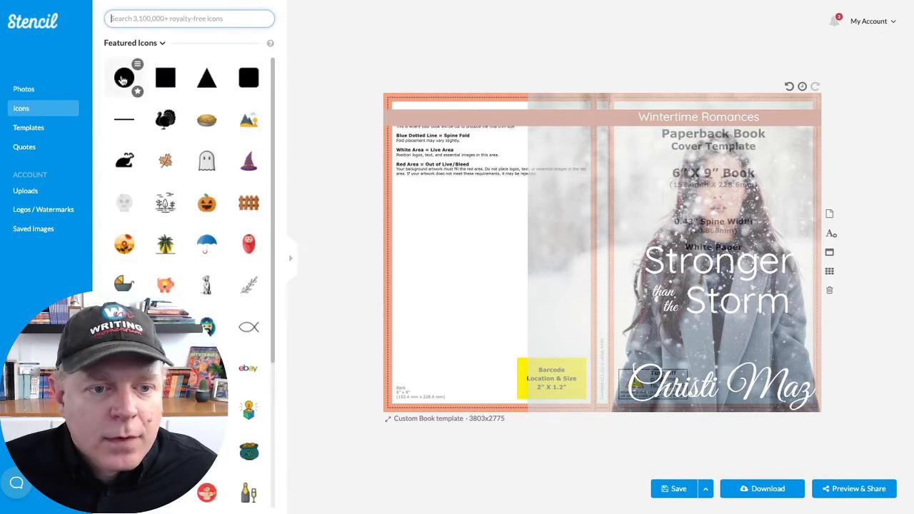
pyautogui.click(123, 78)
pyautogui.moveTo(603, 244); pyautogui.dragTo(770, 128)
pyautogui.moveTo(747, 166); pyautogui.dragTo(788, 119)
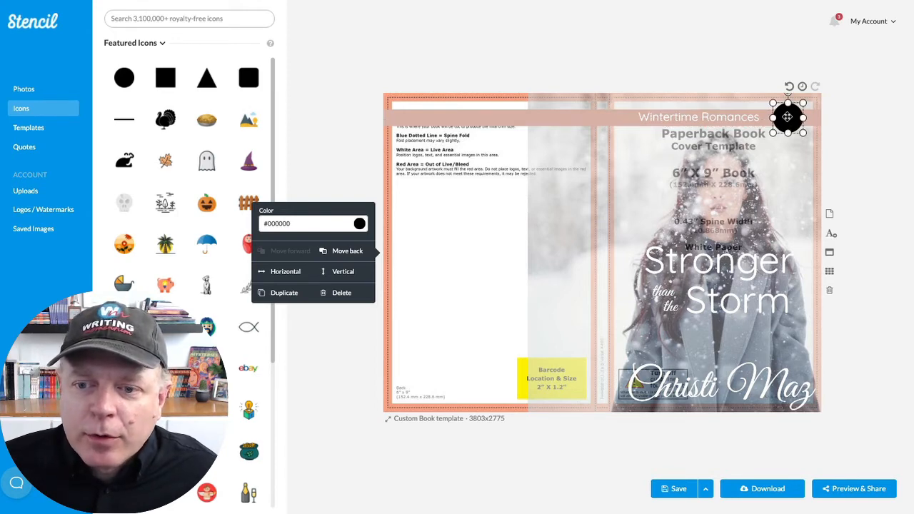
pyautogui.press('Left')
pyautogui.press('Left')
pyautogui.press('Left')
pyautogui.press('Left')
pyautogui.press('Left')
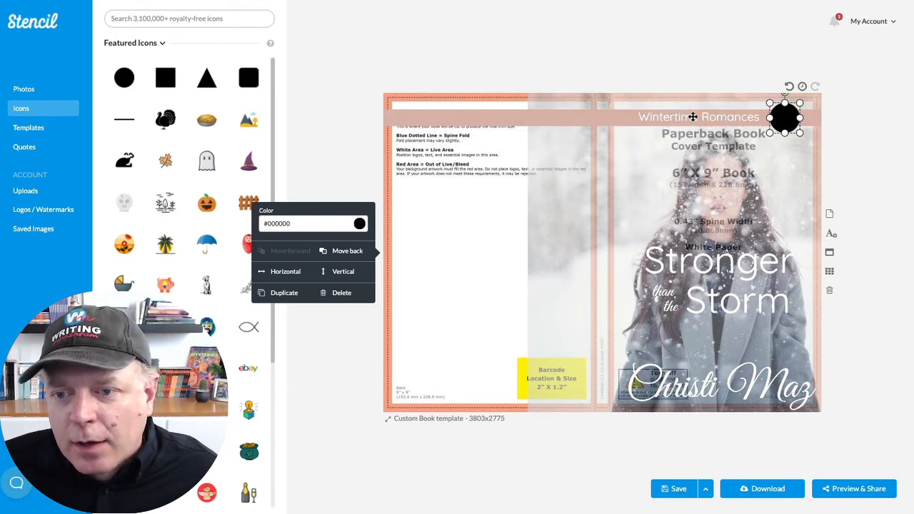
# - Nudge "Wintertime Romances" toward the spine to leave more space beside the circle
pyautogui.click(677, 116)
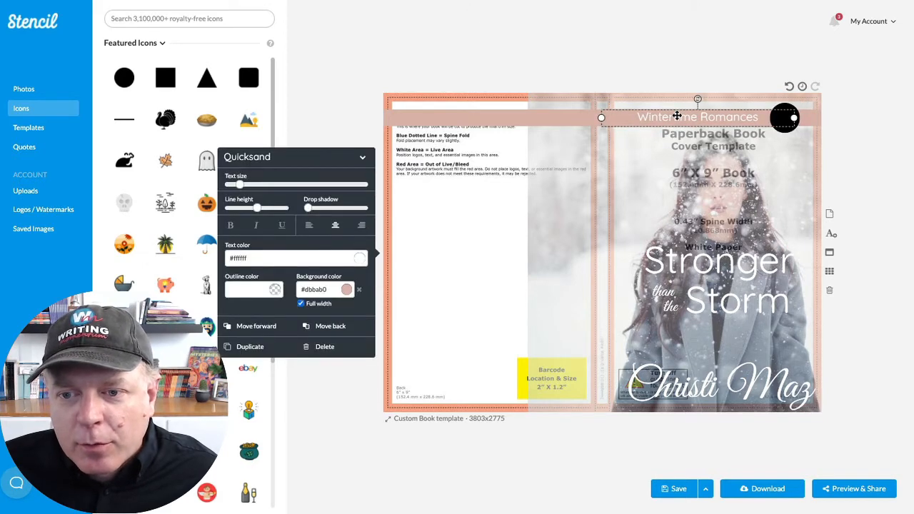
pyautogui.press('Left')
pyautogui.press('Left')
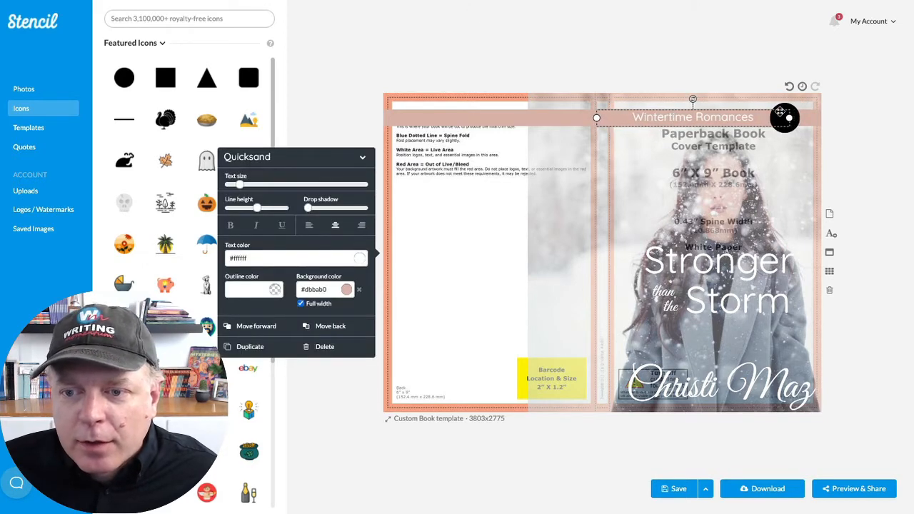
# - Recolor the circle to match the band by sampling its color, #dbbab0, and deselect the circle
pyautogui.click(790, 118)
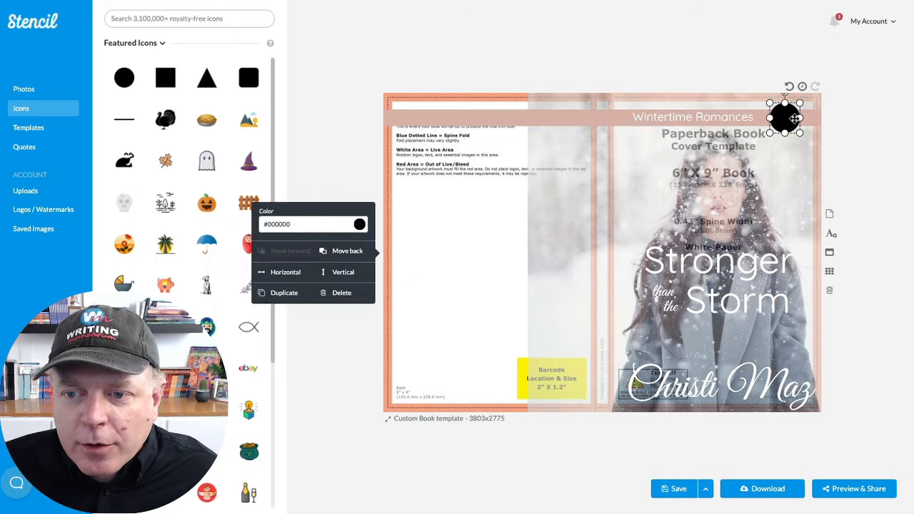
pyautogui.click(358, 224)
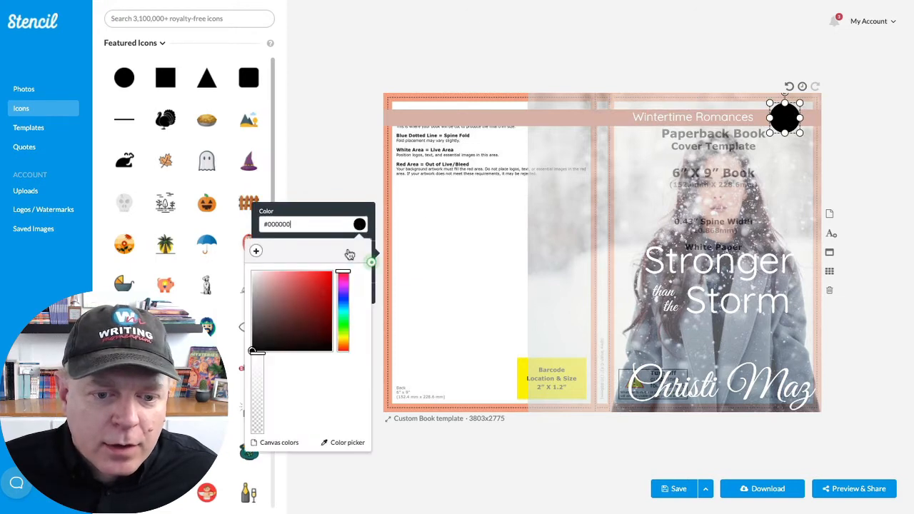
pyautogui.click(343, 441)
pyautogui.click(501, 122)
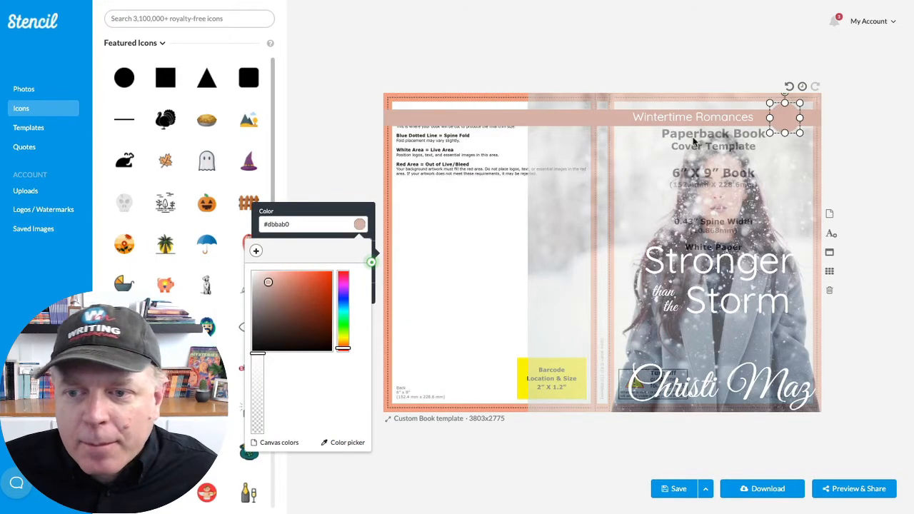
pyautogui.click(869, 165)
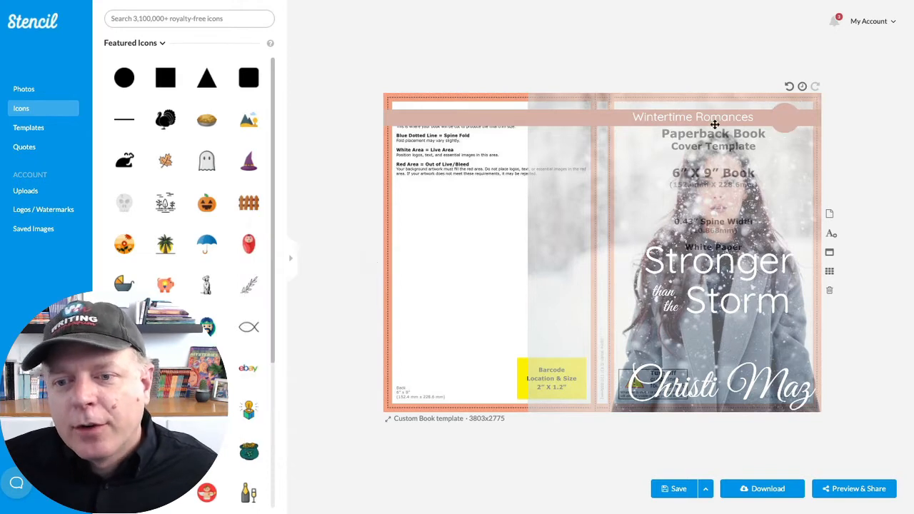
# - Duplicate the "Wintertime Romances" text and remove the copy's full-width background color
pyautogui.click(684, 122)
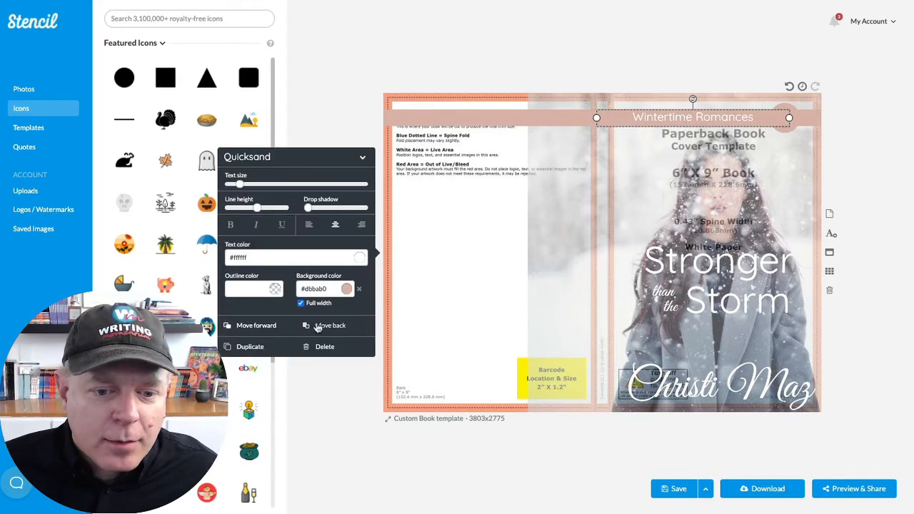
pyautogui.click(255, 347)
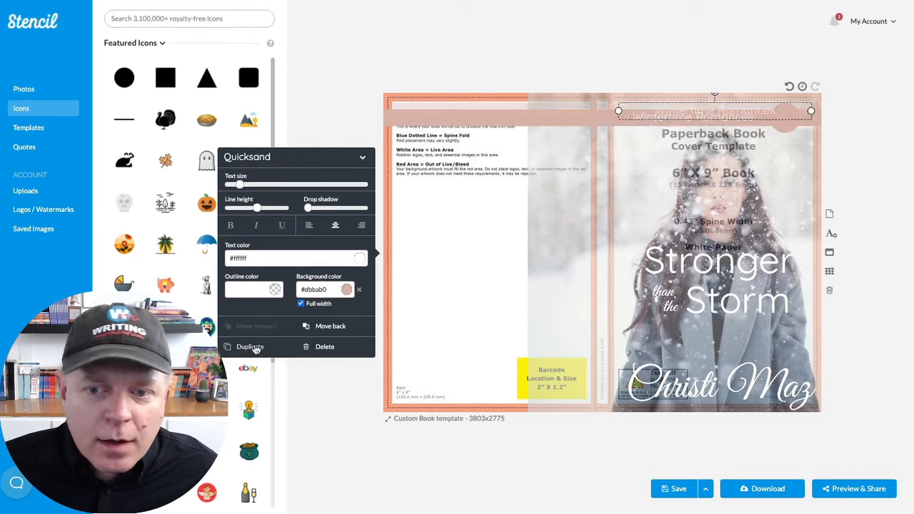
pyautogui.click(302, 305)
pyautogui.click(359, 289)
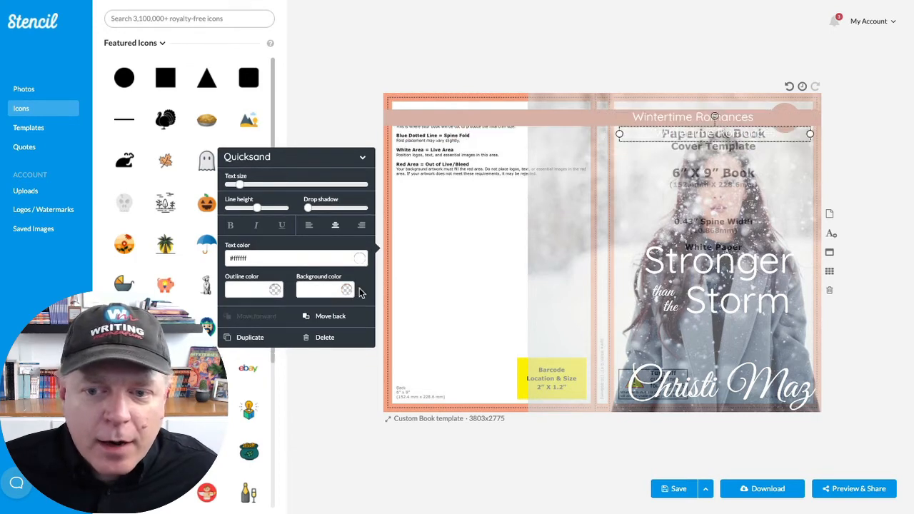
# - Replace the wording of the duplicated series text with "Book"
pyautogui.doubleClick(700, 140)
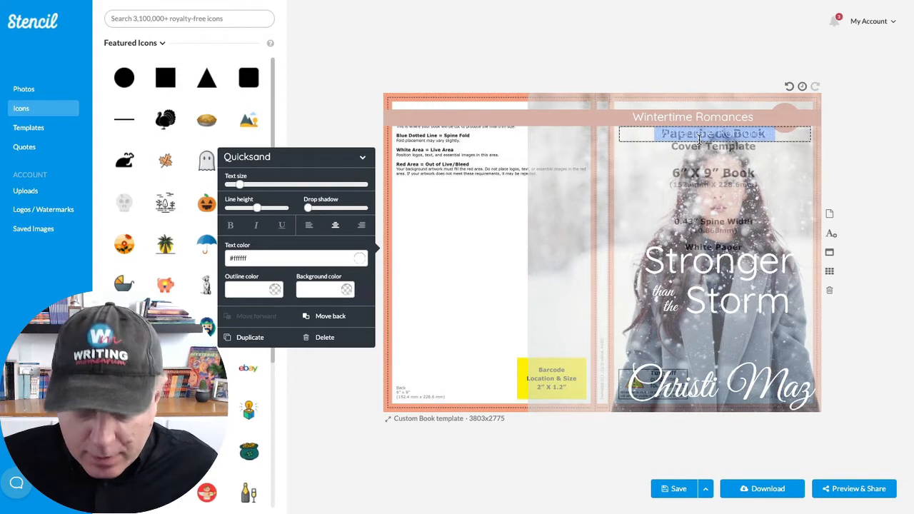
pyautogui.click(699, 139)
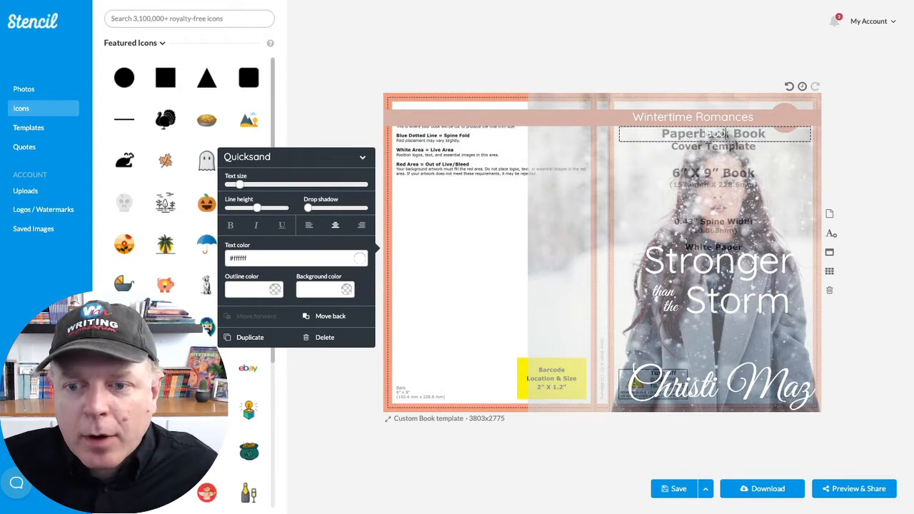
pyautogui.click(786, 152)
pyautogui.click(750, 138)
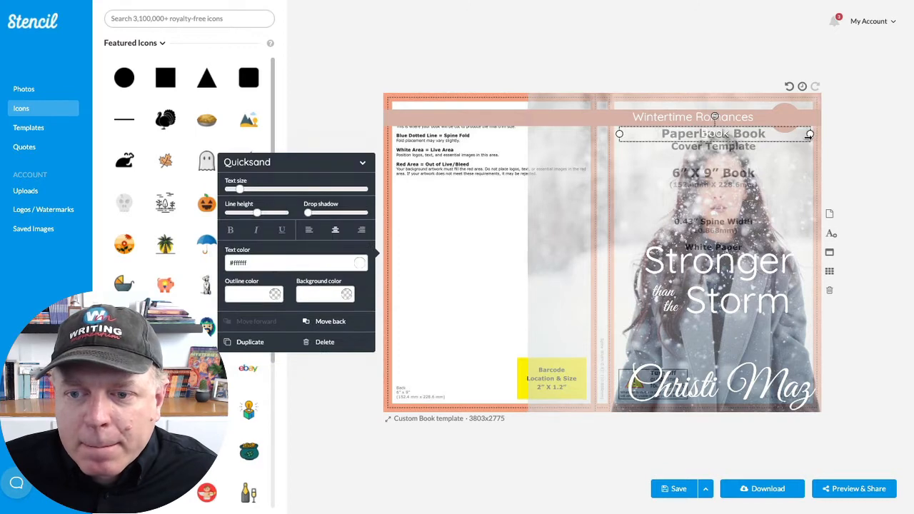
# - Narrow the "Book" text box, reduce its text size slightly and position it in the upper half of the circle badge
pyautogui.moveTo(809, 134); pyautogui.dragTo(786, 112)
pyautogui.moveTo(244, 191)
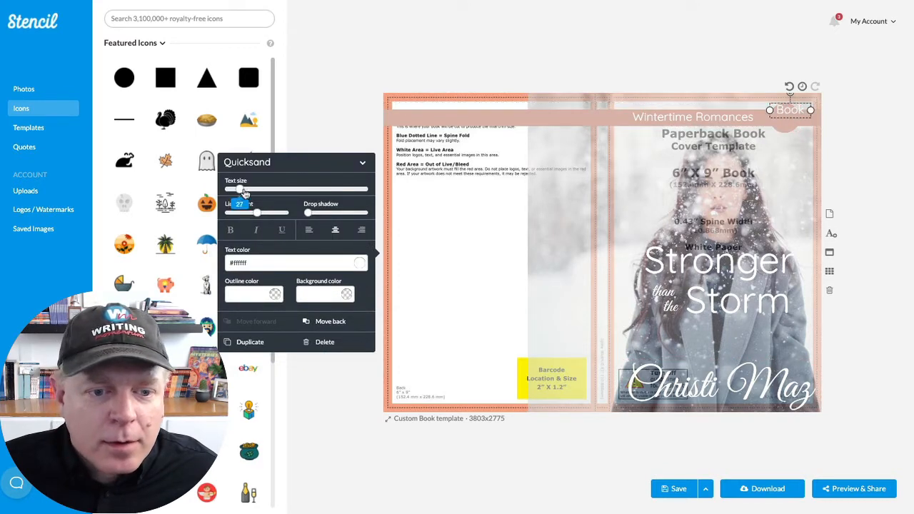
pyautogui.moveTo(243, 192); pyautogui.dragTo(239, 194)
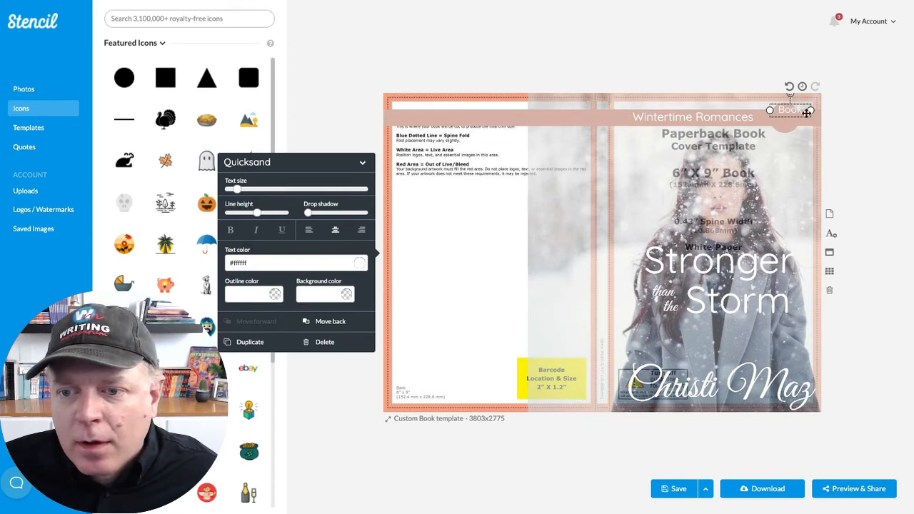
pyautogui.moveTo(794, 114); pyautogui.dragTo(788, 121)
pyautogui.press('Up')
pyautogui.press('Up')
pyautogui.press('Up')
pyautogui.press('Up')
pyautogui.press('Up')
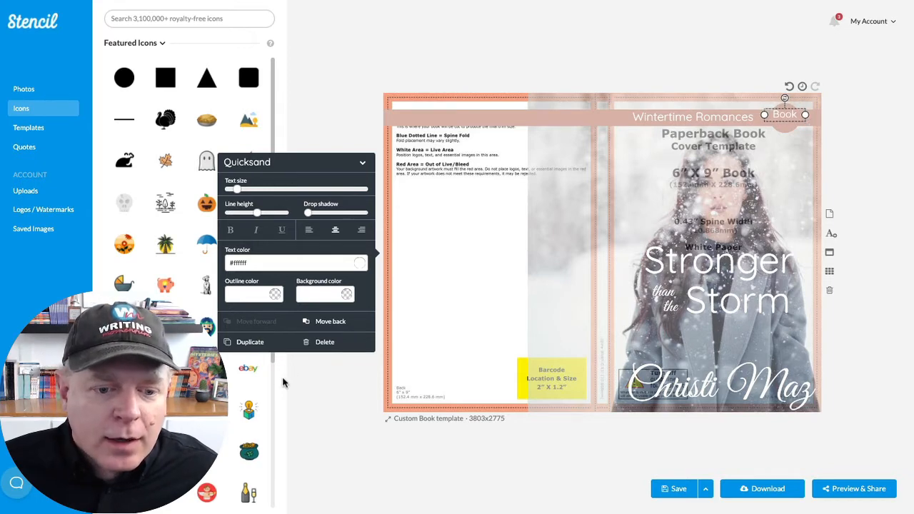
# - Duplicate "Book", change the copy to "1" and center it beneath "Book" inside the circle badge
pyautogui.click(249, 342)
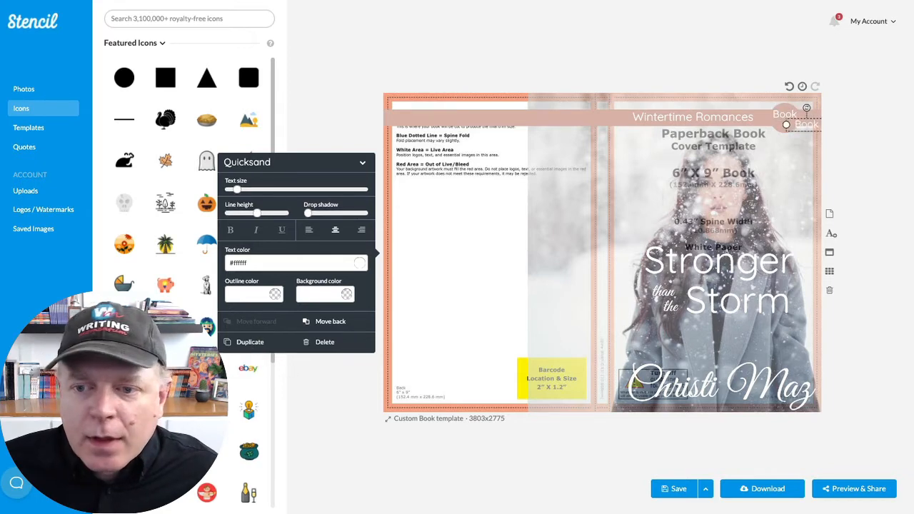
pyautogui.doubleClick(803, 131)
pyautogui.press('BackSpace')
pyautogui.click(810, 126)
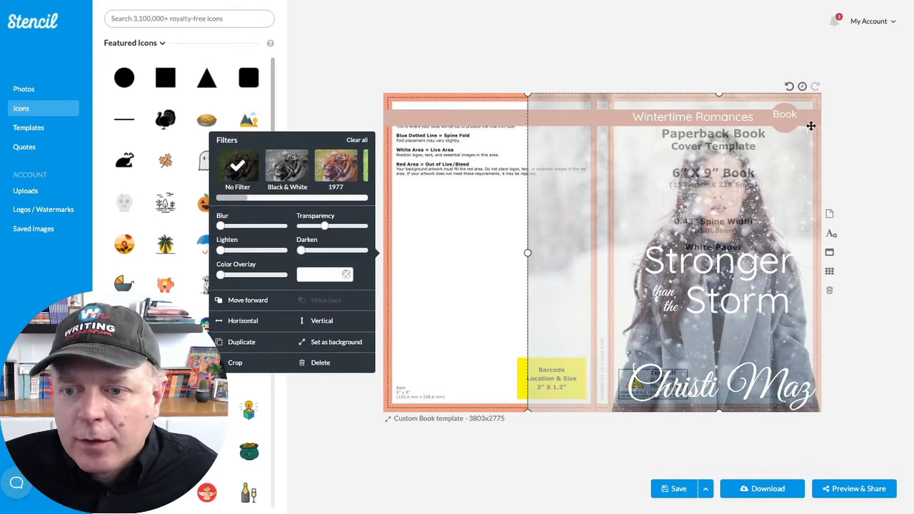
pyautogui.click(803, 130)
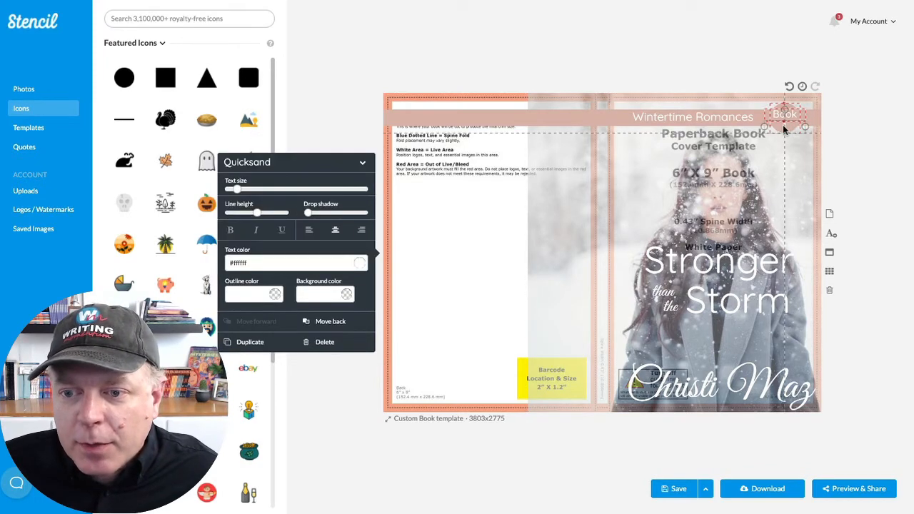
pyautogui.click(761, 161)
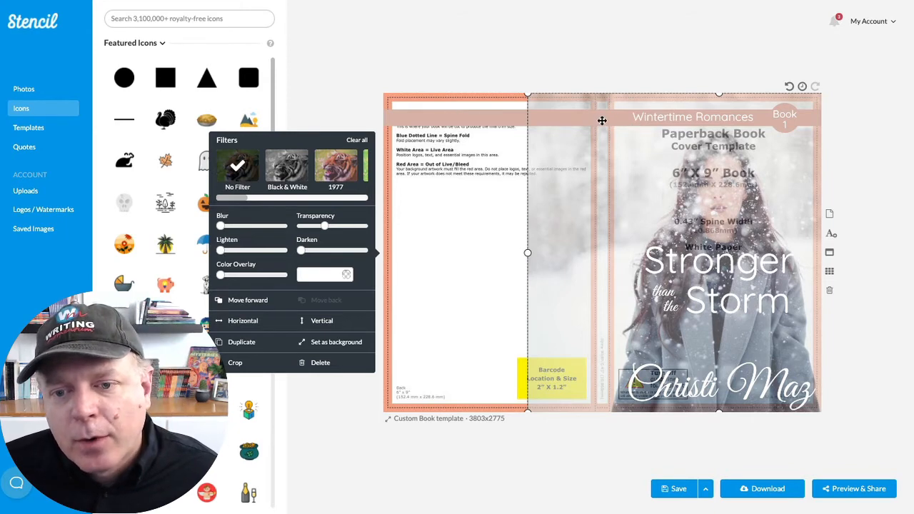
# - Replace the full-width background of "Wintertime Romances" with a #dbbab0 square icon stretched into a thin band across the front cover only
pyautogui.click(646, 119)
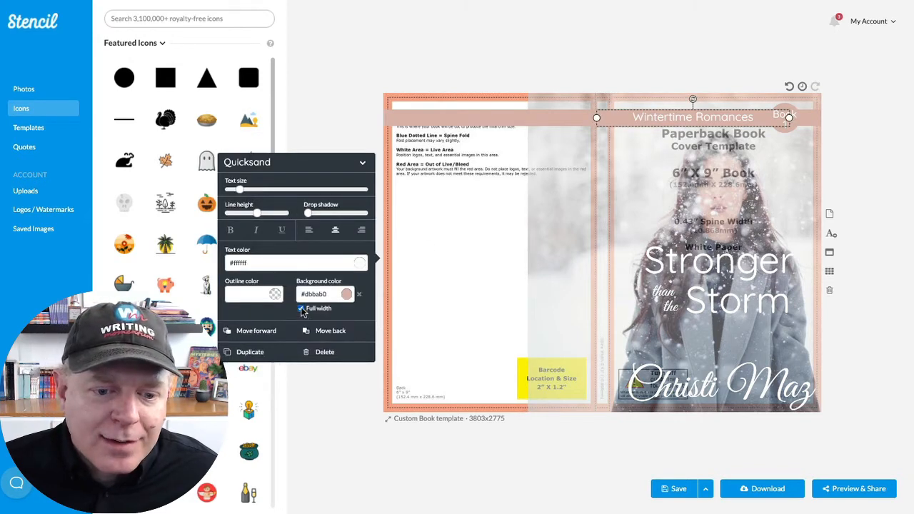
pyautogui.click(358, 294)
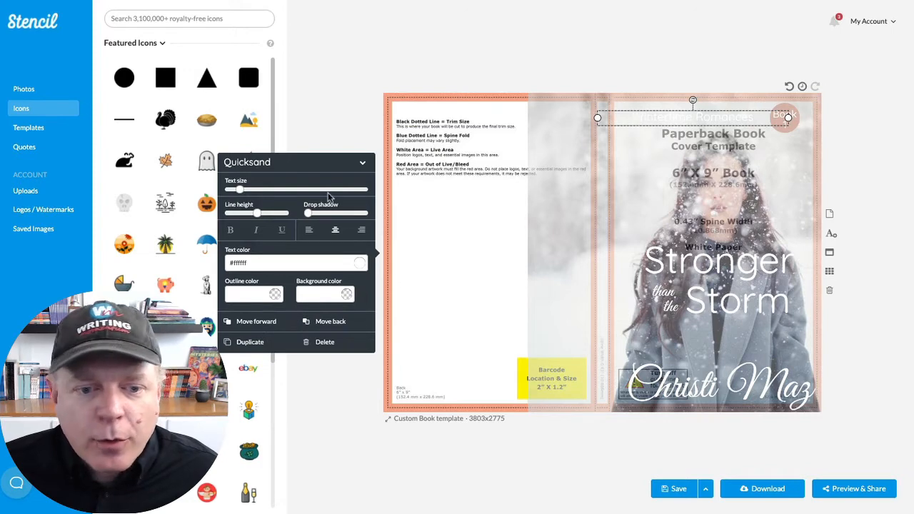
pyautogui.click(162, 78)
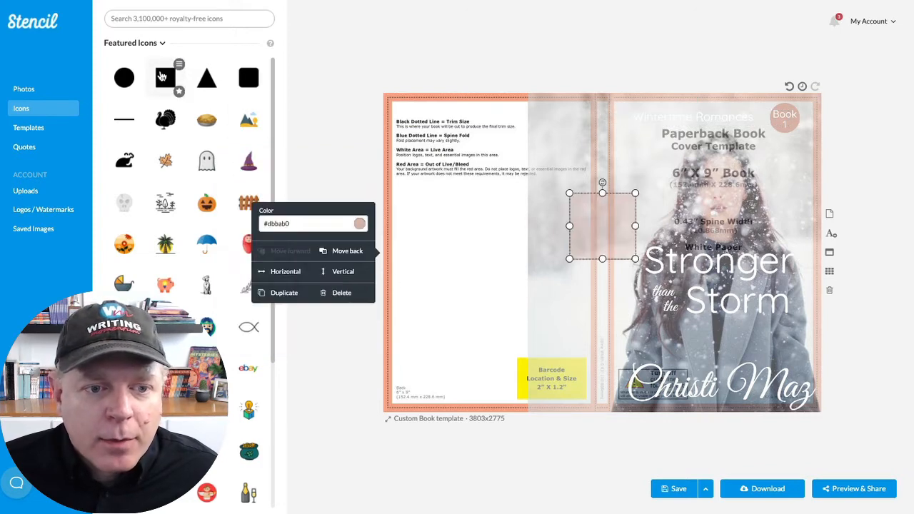
pyautogui.moveTo(601, 252); pyautogui.dragTo(787, 140)
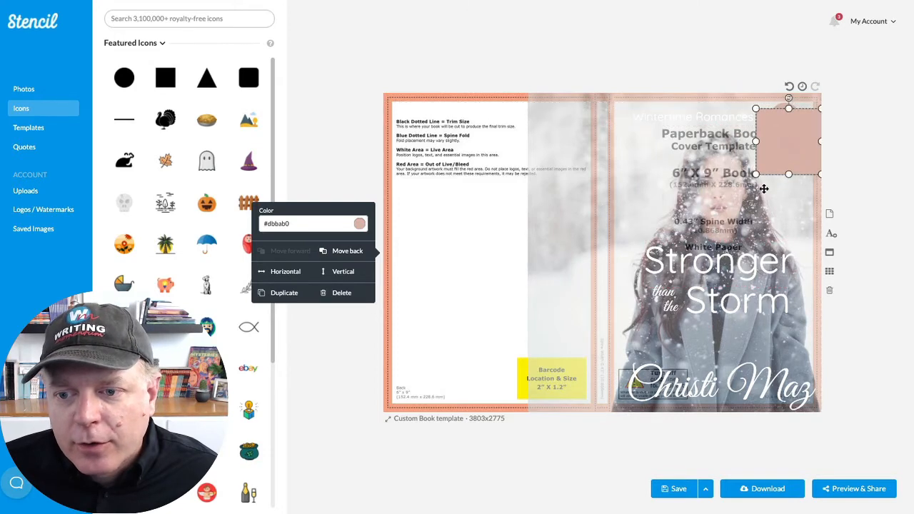
pyautogui.moveTo(755, 174); pyautogui.dragTo(612, 142)
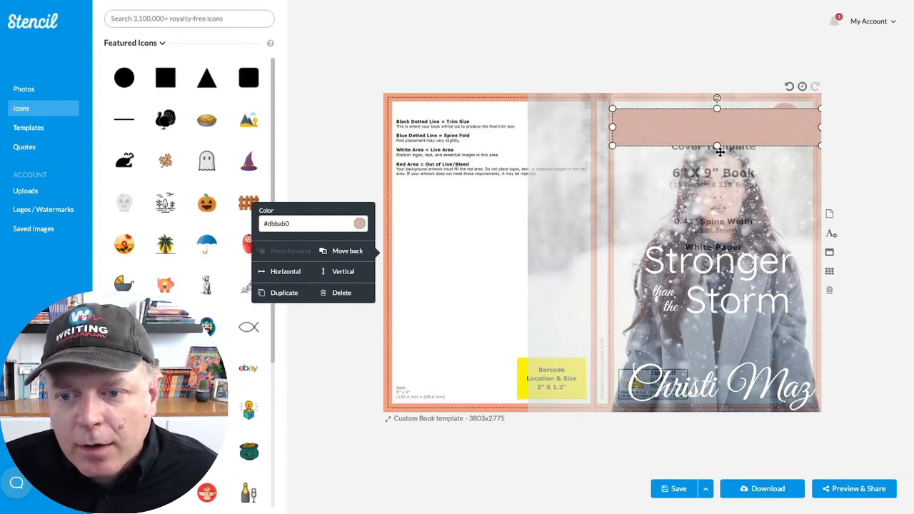
pyautogui.moveTo(716, 146); pyautogui.dragTo(719, 125)
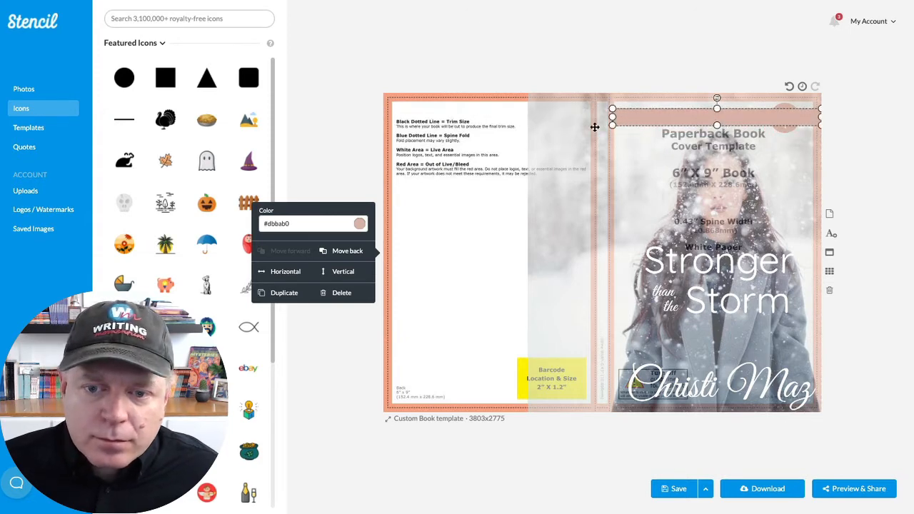
# - Send the band behind "Book 1" and "Wintertime Romances" and deselect it
pyautogui.click(340, 252)
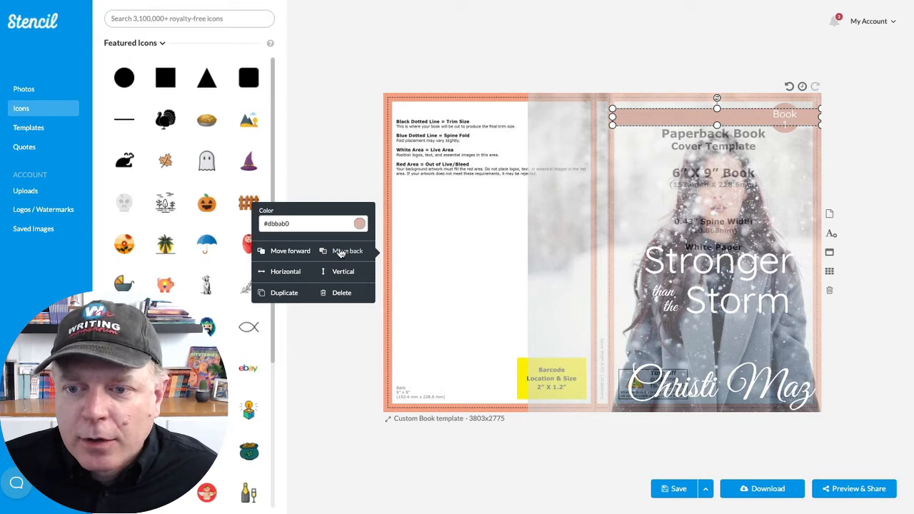
pyautogui.click(340, 252)
pyautogui.click(876, 179)
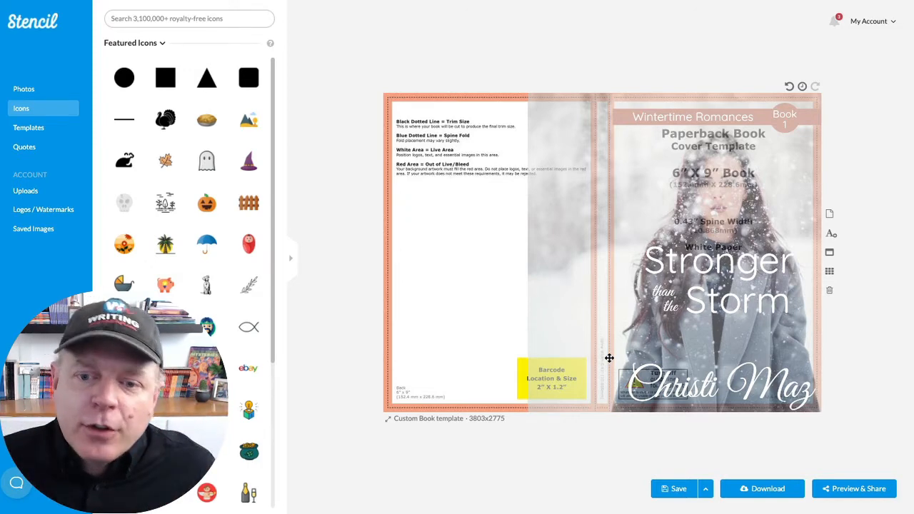
# - Extend the band's inner end slightly toward the spine fold and deselect it
pyautogui.click(616, 120)
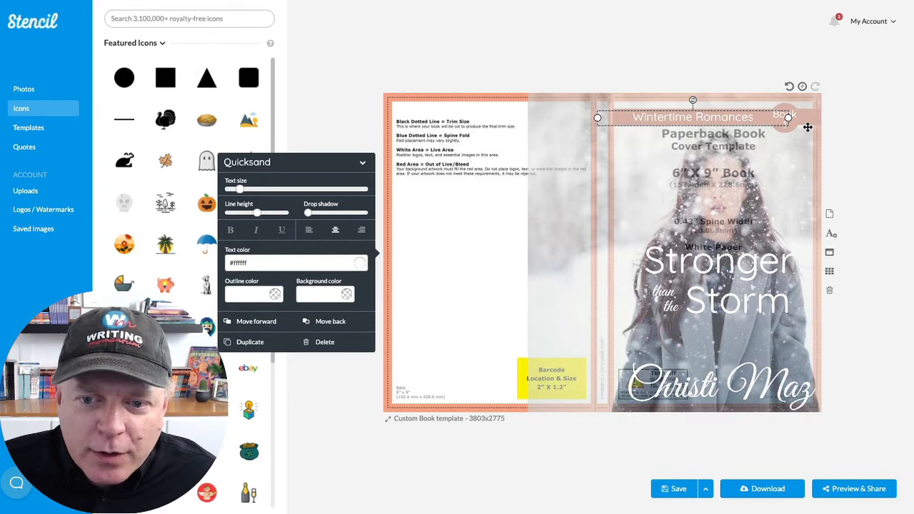
pyautogui.click(807, 127)
pyautogui.moveTo(611, 121); pyautogui.dragTo(609, 123)
pyautogui.click(896, 139)
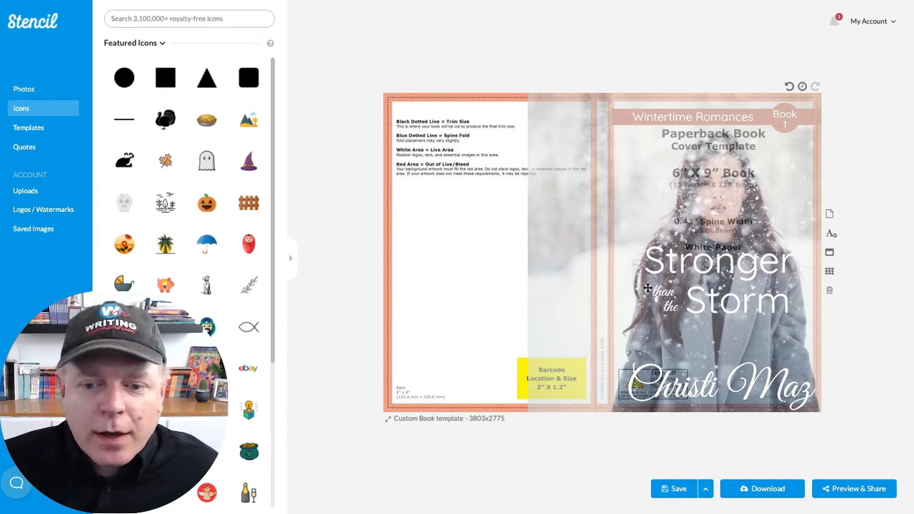
# - Preview the cover with the snowy photo fully opaque and restore partial transparency to reveal the template guides
pyautogui.click(545, 198)
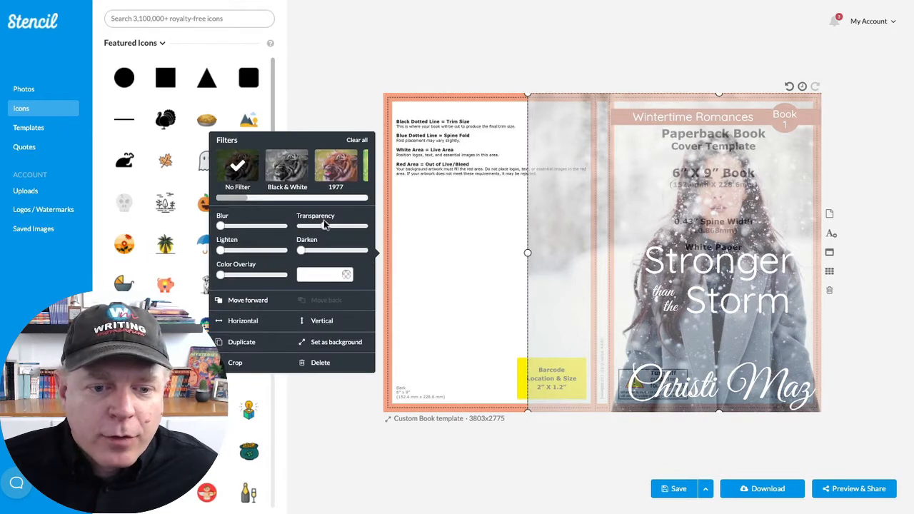
pyautogui.moveTo(324, 225); pyautogui.dragTo(300, 226)
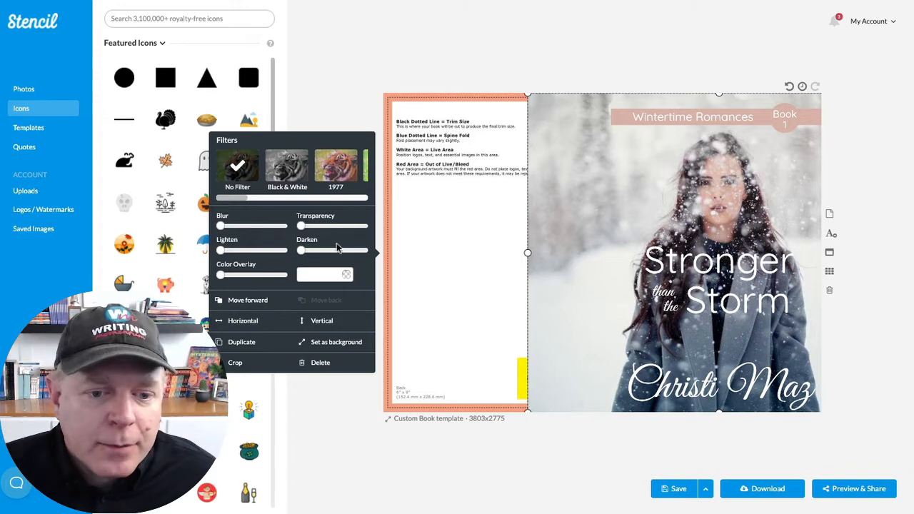
pyautogui.moveTo(300, 226); pyautogui.dragTo(321, 230)
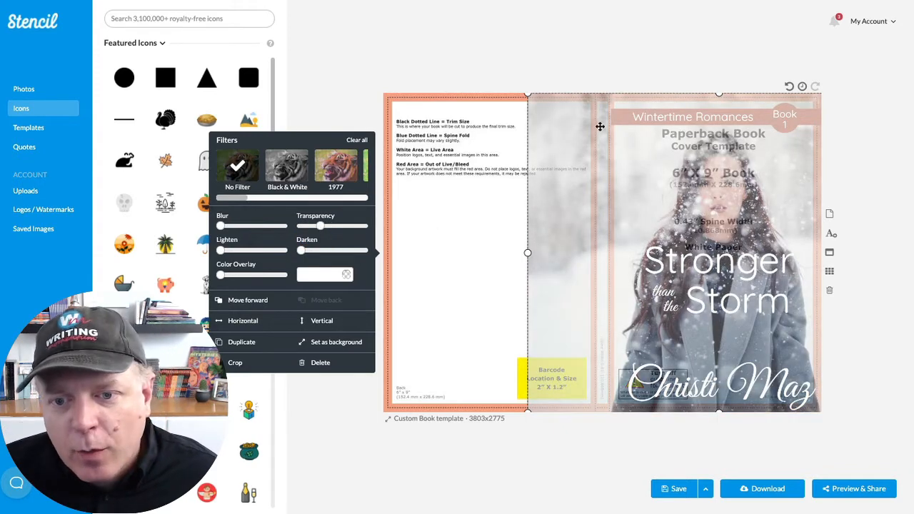
# - Duplicate the title word "Stronger", move the copy over the spine and rotate it to read vertically downward
pyautogui.click(718, 269)
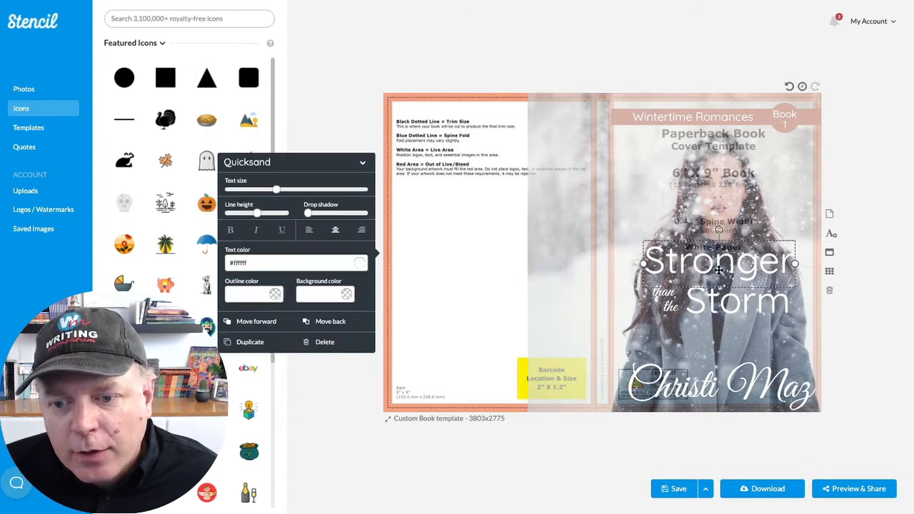
pyautogui.click(250, 342)
pyautogui.moveTo(765, 264); pyautogui.dragTo(623, 172)
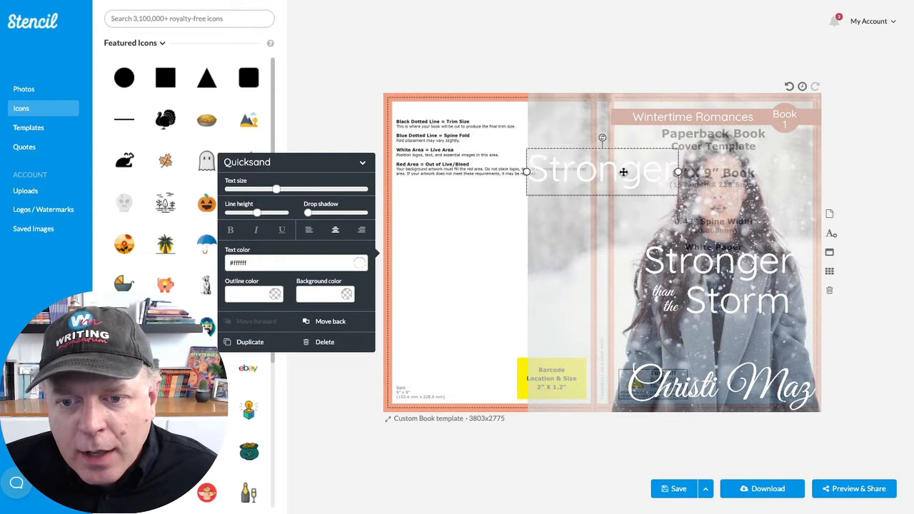
pyautogui.moveTo(602, 139); pyautogui.dragTo(656, 176)
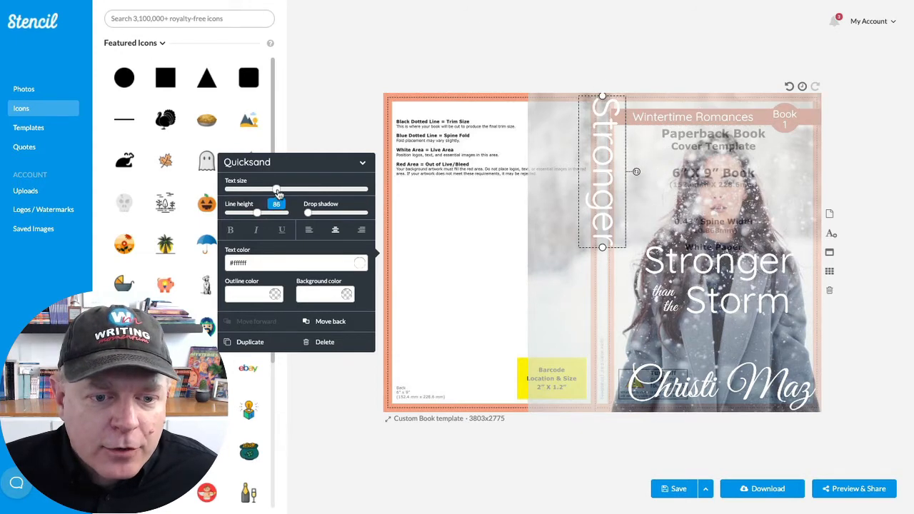
# - Shrink the vertical "Stronger" to fit the spine width, shorten its text box and place it near the spine's top
pyautogui.moveTo(278, 193); pyautogui.dragTo(239, 199)
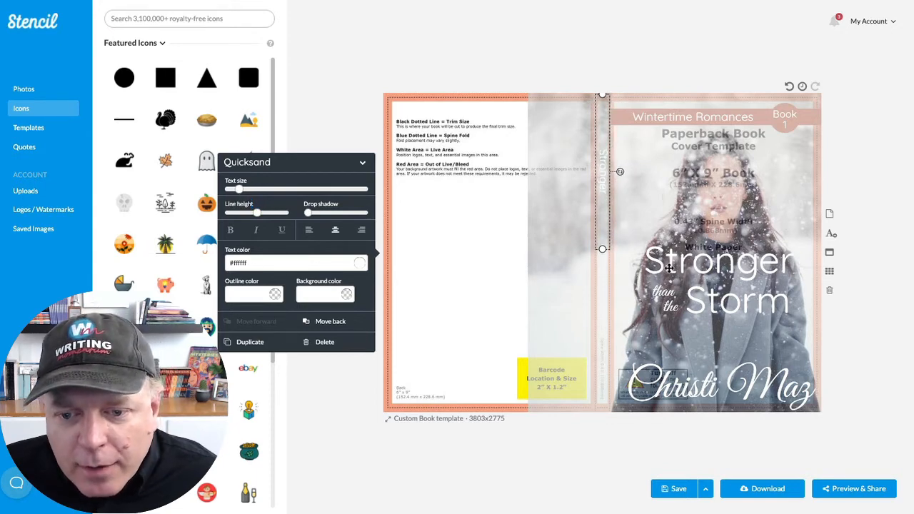
pyautogui.moveTo(602, 250); pyautogui.dragTo(605, 132)
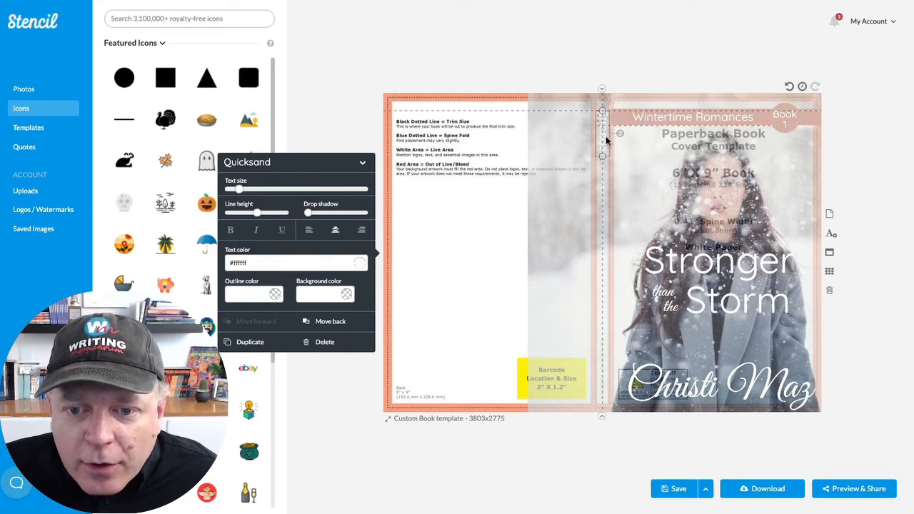
pyautogui.click(640, 180)
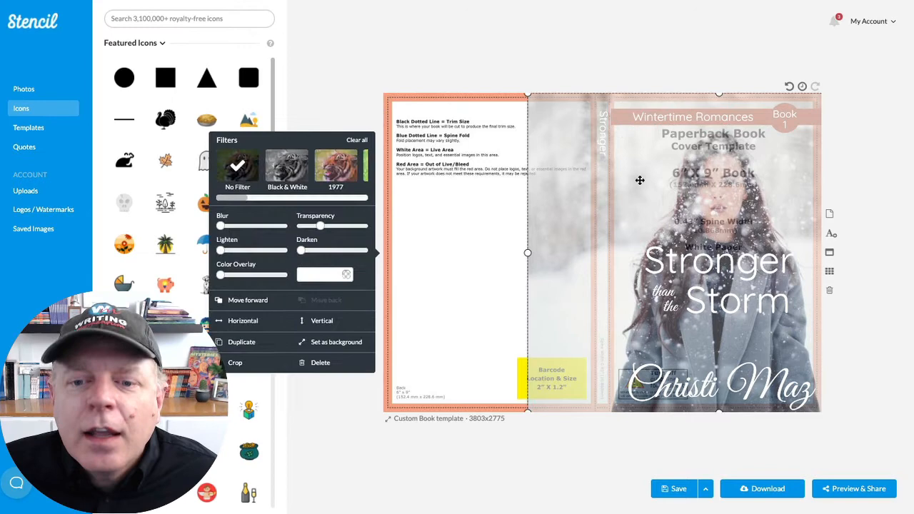
pyautogui.click(601, 148)
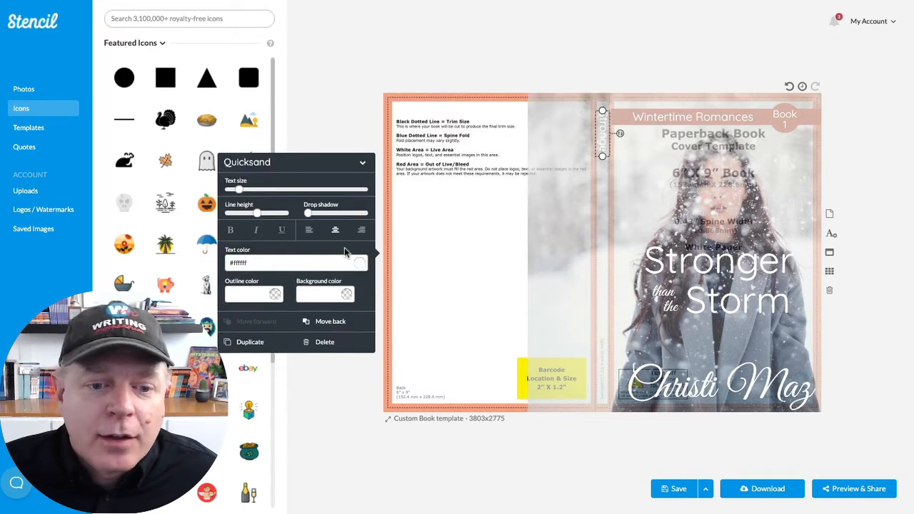
pyautogui.moveTo(240, 194)
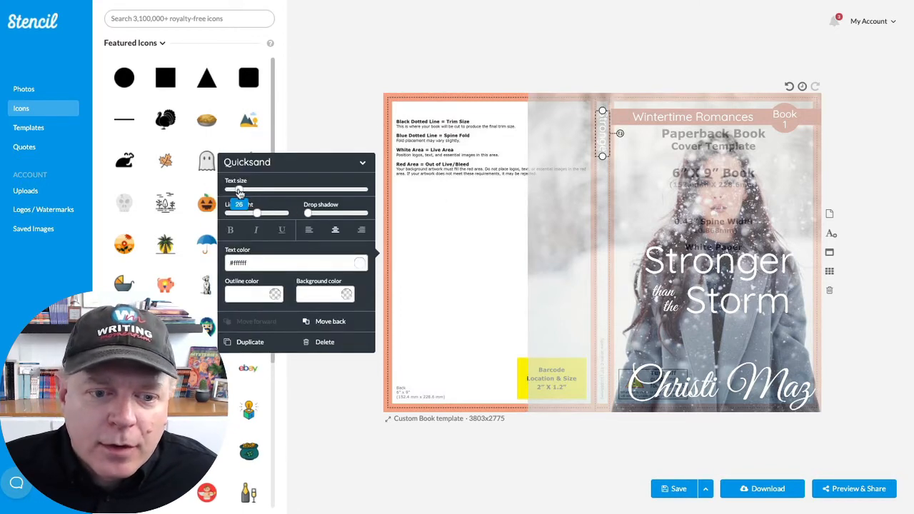
pyautogui.click(630, 176)
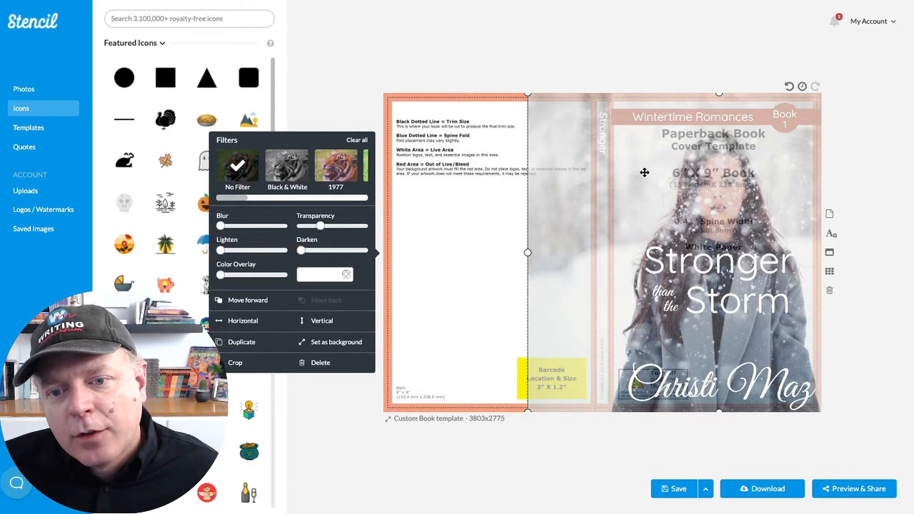
# - Extend the spine text to "Stronger than the Storm" and lengthen its text box until it fits on one line
pyautogui.click(601, 146)
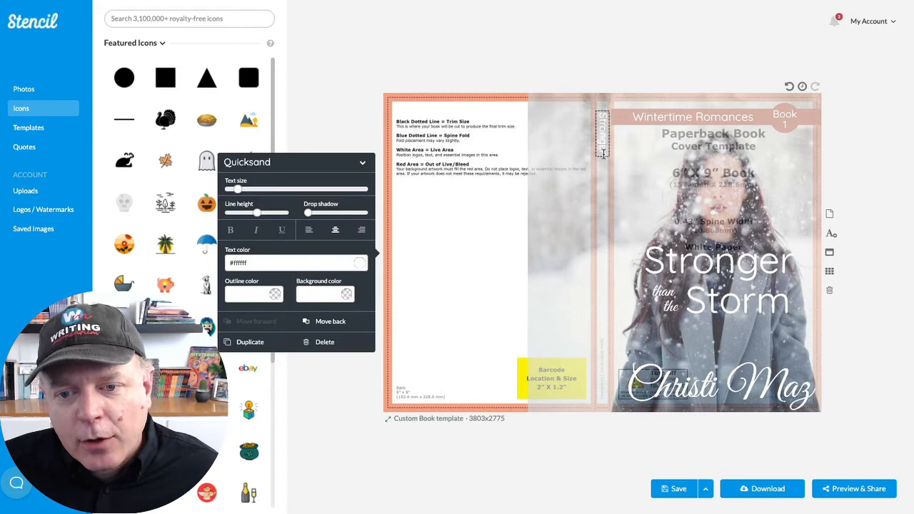
pyautogui.write('than the')
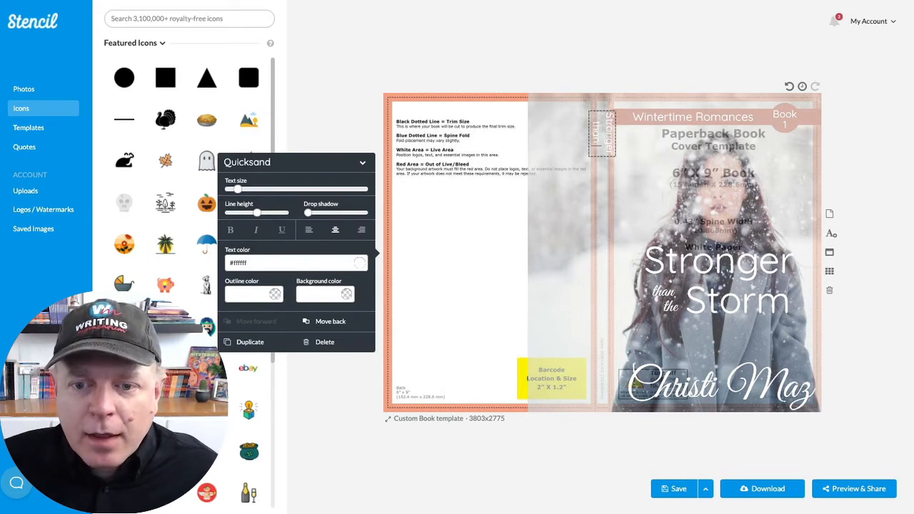
pyautogui.write(' Storm')
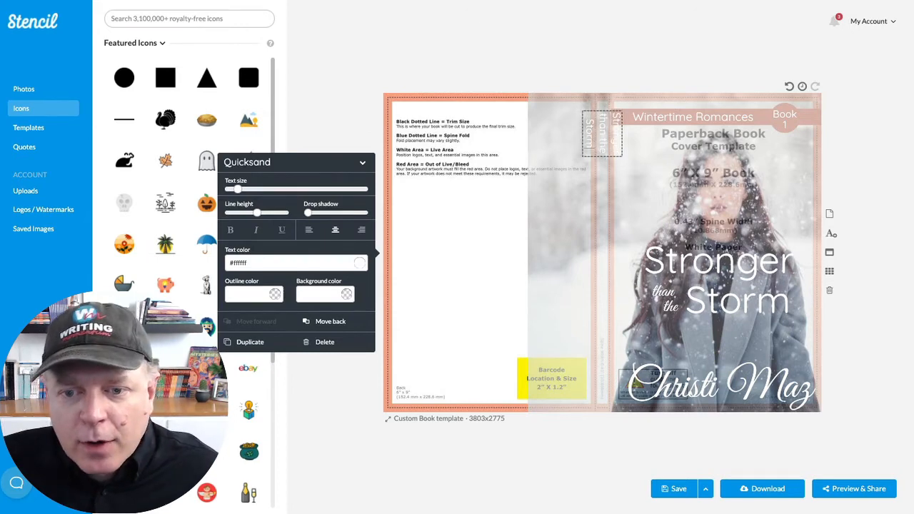
pyautogui.click(676, 187)
pyautogui.click(600, 154)
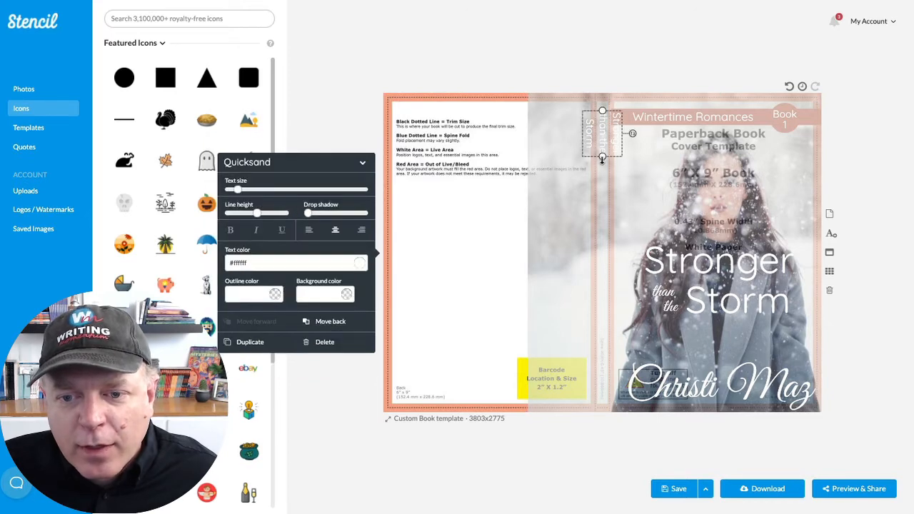
pyautogui.moveTo(602, 159); pyautogui.dragTo(601, 243)
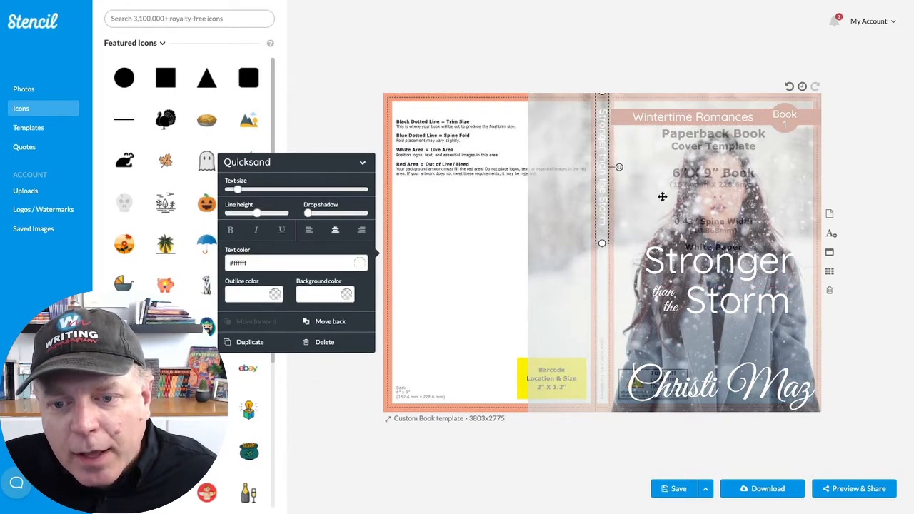
# - Make the snowy photo fully opaque and recolor the spine title black (#000000)
pyautogui.click(779, 225)
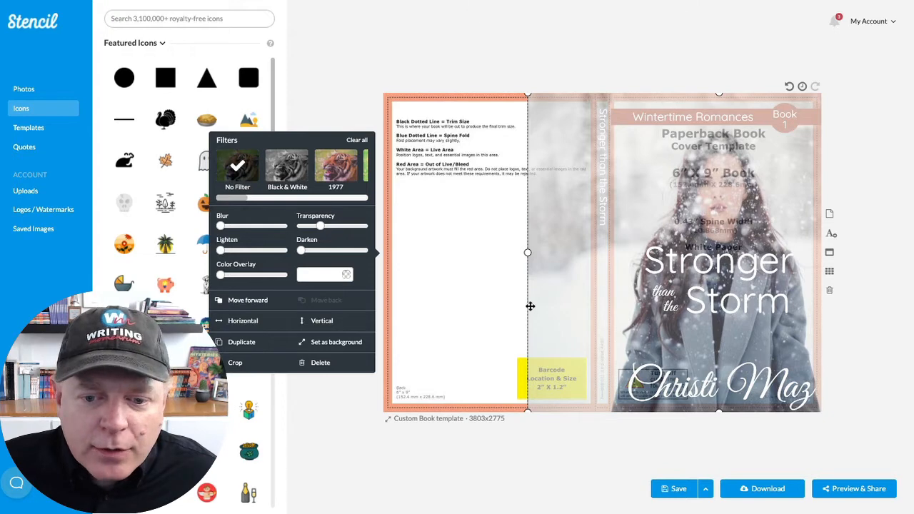
pyautogui.moveTo(320, 226); pyautogui.dragTo(277, 230)
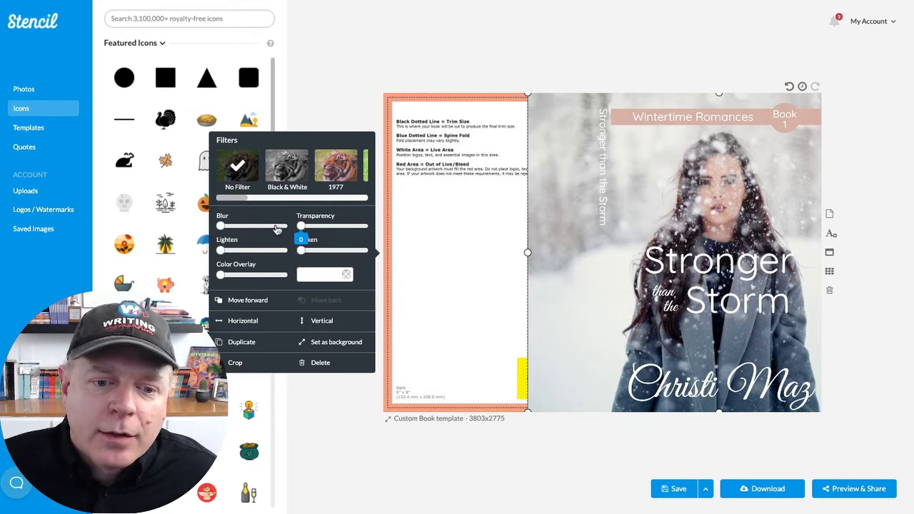
pyautogui.click(600, 159)
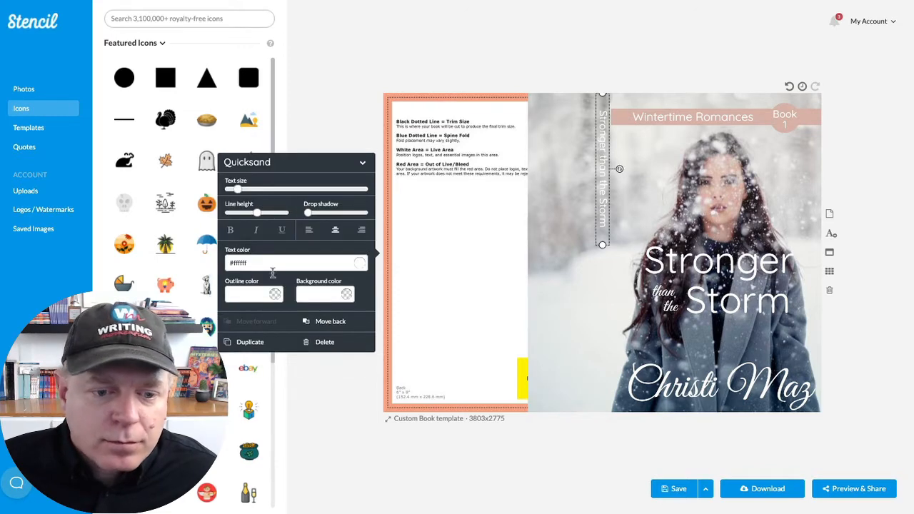
pyautogui.click(358, 262)
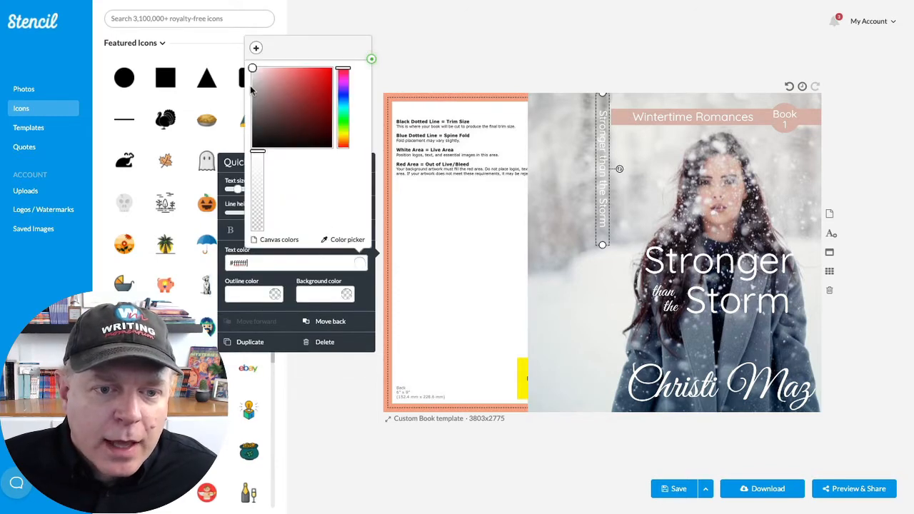
pyautogui.moveTo(252, 70); pyautogui.dragTo(243, 194)
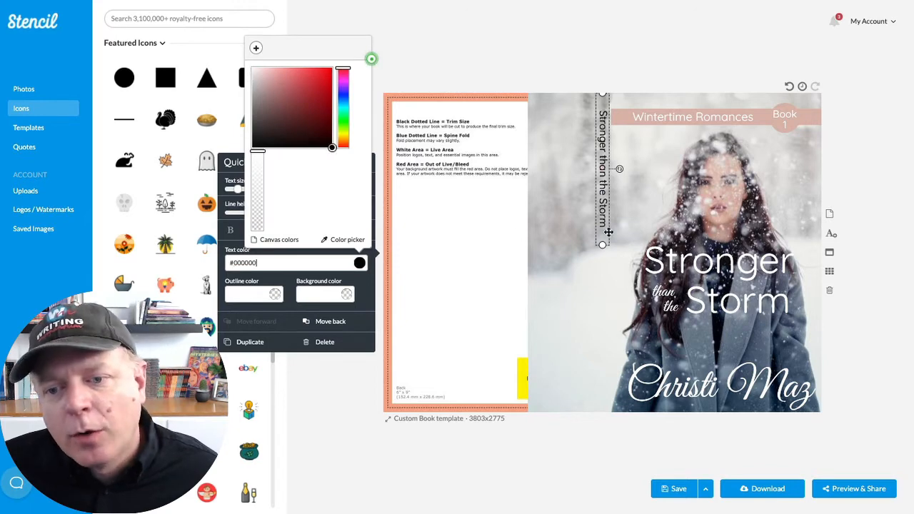
pyautogui.click(706, 195)
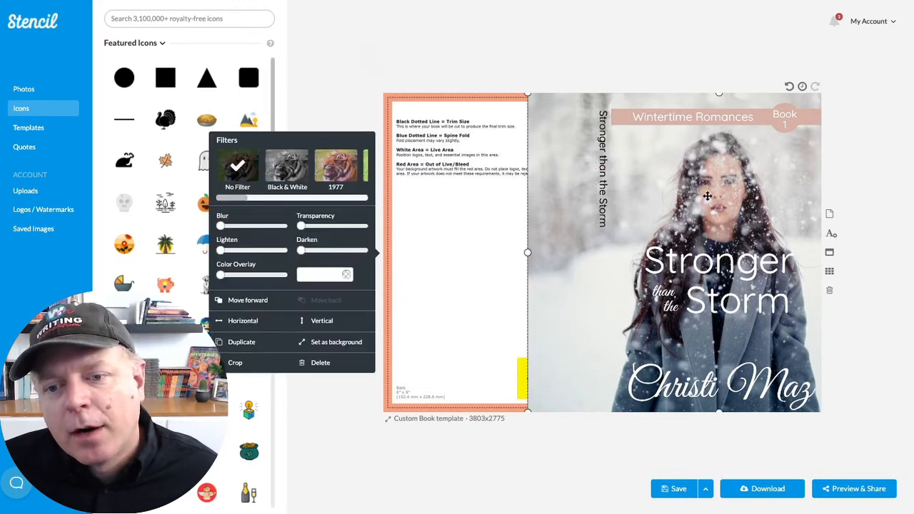
# - Duplicate the spine title, move the copy lower on the spine and replace its text with the author's name
pyautogui.click(602, 201)
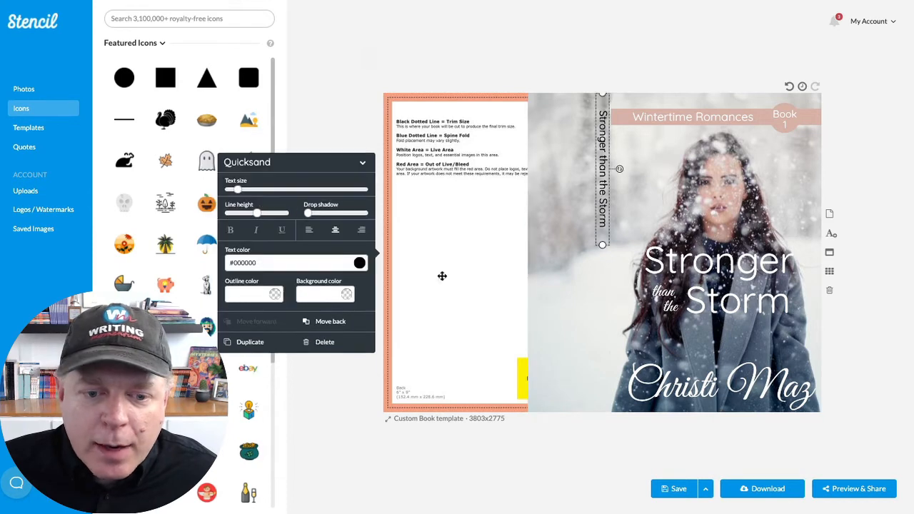
pyautogui.click(246, 342)
pyautogui.moveTo(617, 194); pyautogui.dragTo(599, 305)
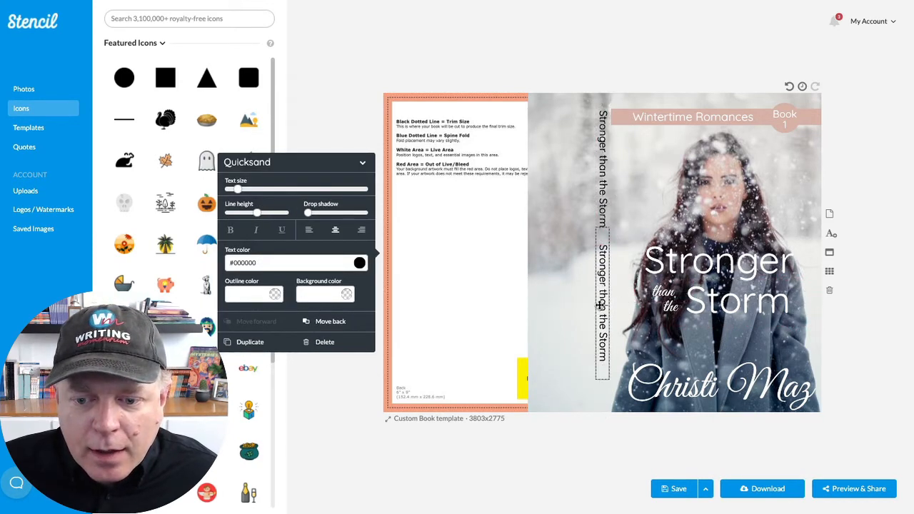
pyautogui.doubleClick(598, 306)
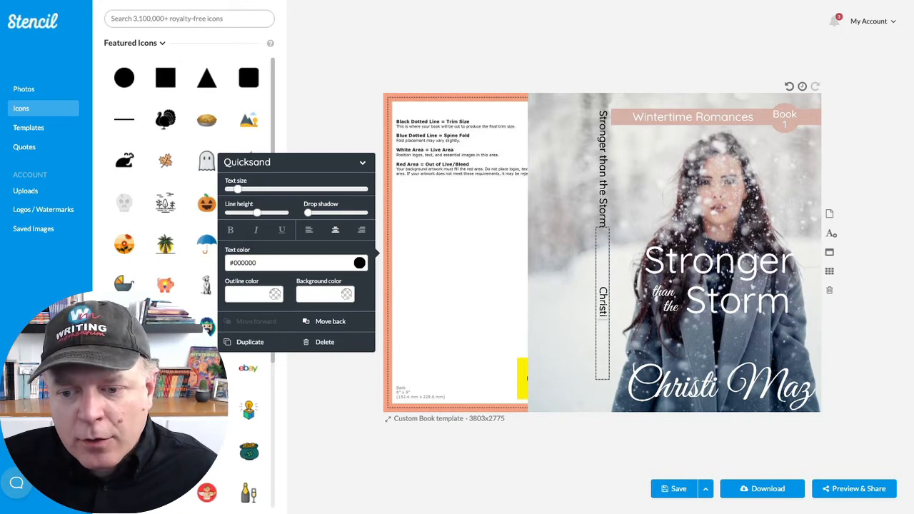
pyautogui.click(644, 211)
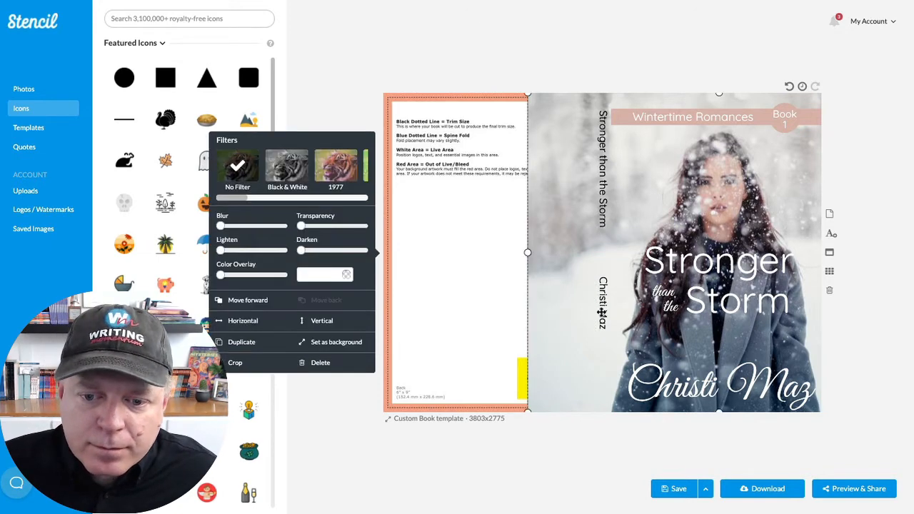
# - Shorten the spine author name's text box from its upper end so the name sits nearer the spine's foot
pyautogui.click(601, 310)
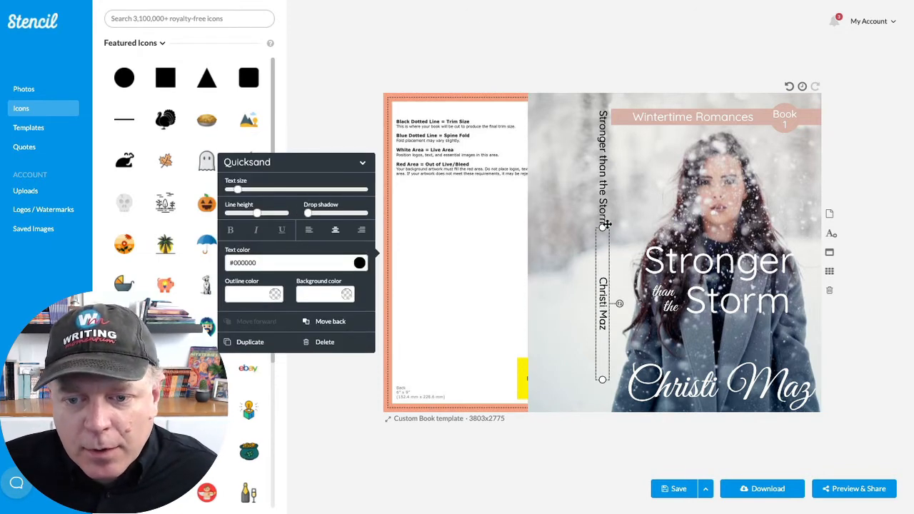
pyautogui.moveTo(602, 227); pyautogui.dragTo(602, 312)
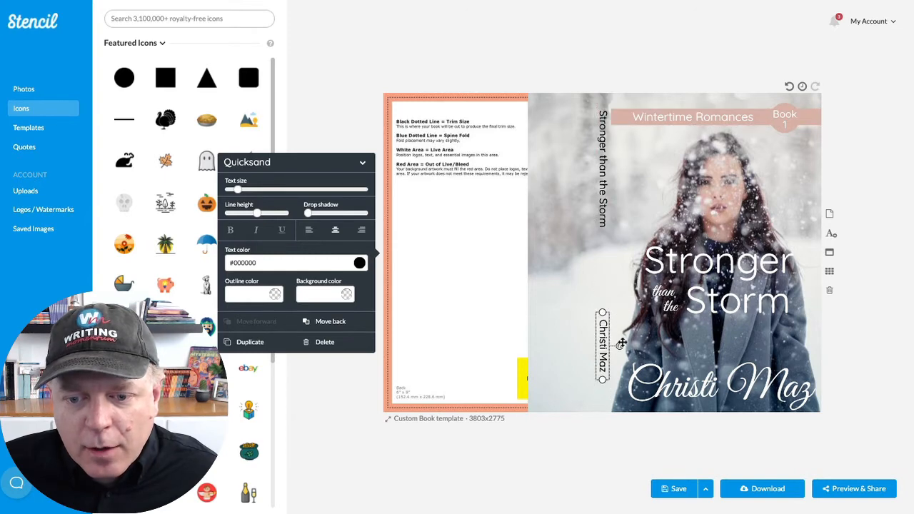
pyautogui.click(611, 452)
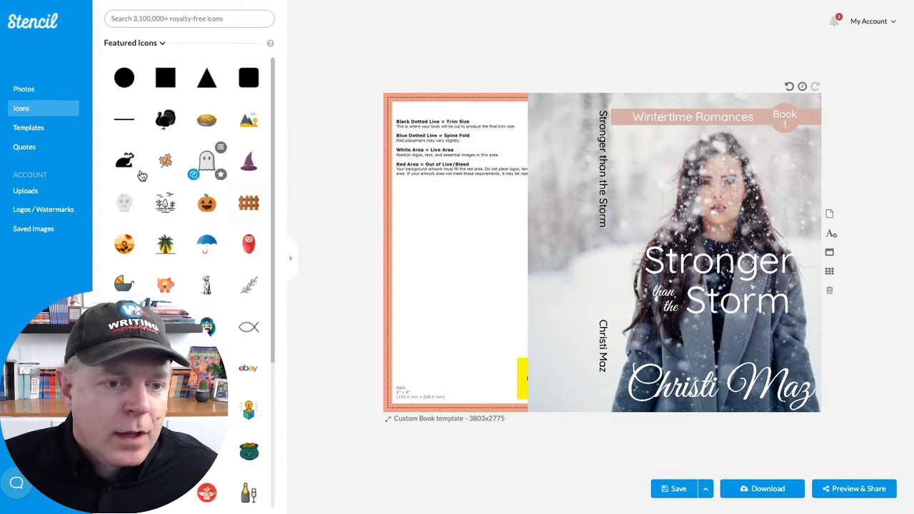
# - Add the round "Wm" logo from the uploaded logos, shrink it to spine width and place it below the author name
pyautogui.click(33, 212)
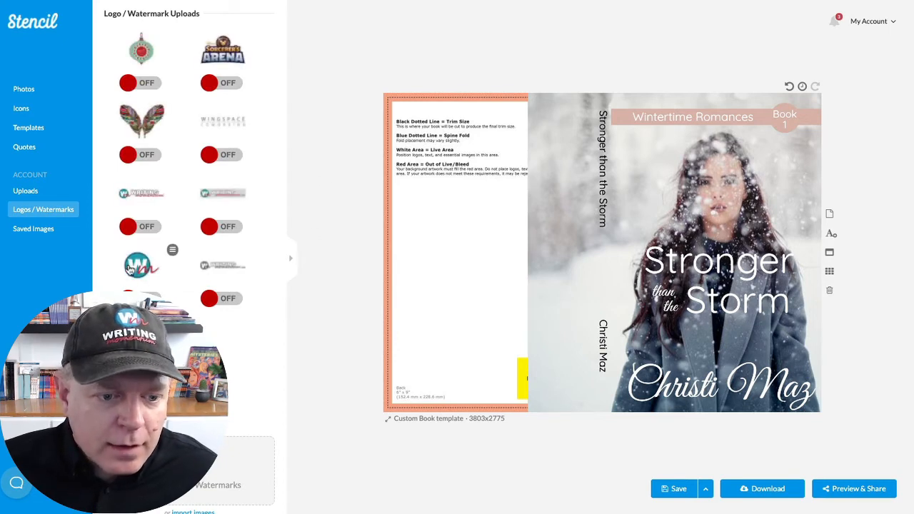
pyautogui.moveTo(138, 268); pyautogui.dragTo(479, 320)
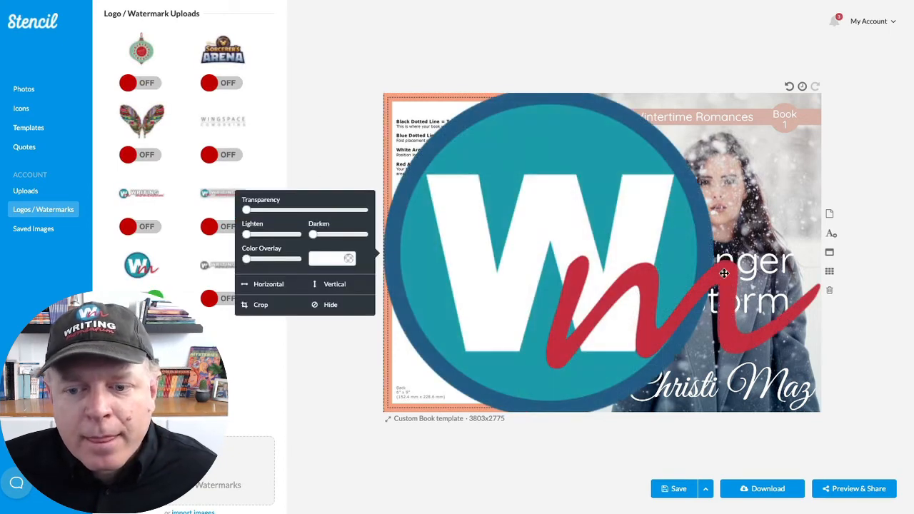
pyautogui.moveTo(682, 191); pyautogui.dragTo(581, 279)
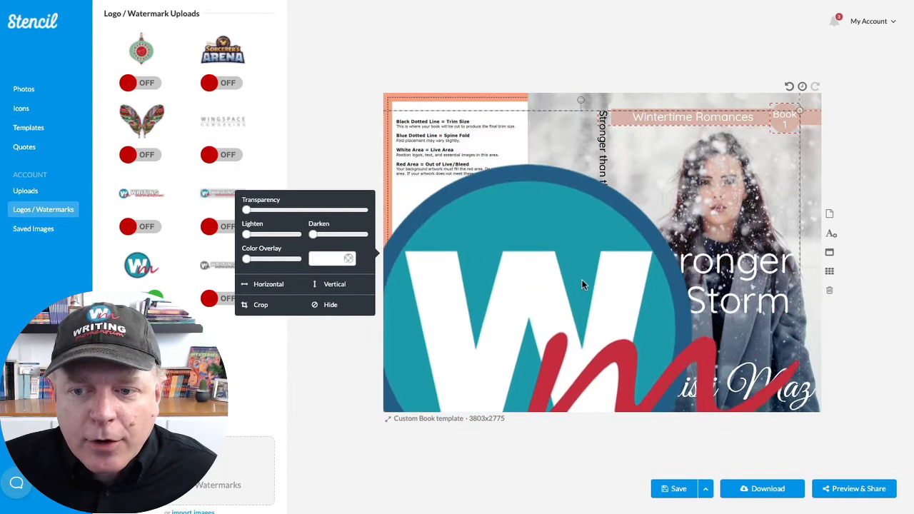
pyautogui.moveTo(798, 111); pyautogui.dragTo(492, 343)
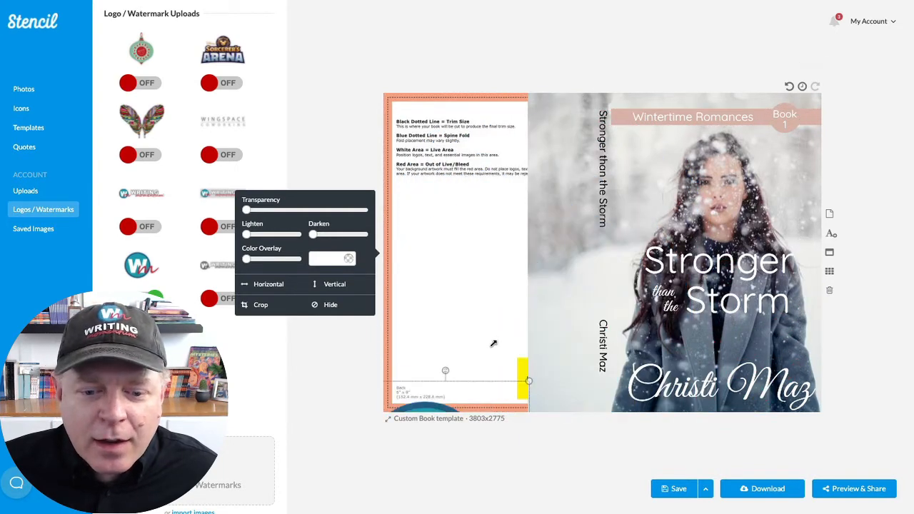
pyautogui.moveTo(432, 396); pyautogui.dragTo(633, 134)
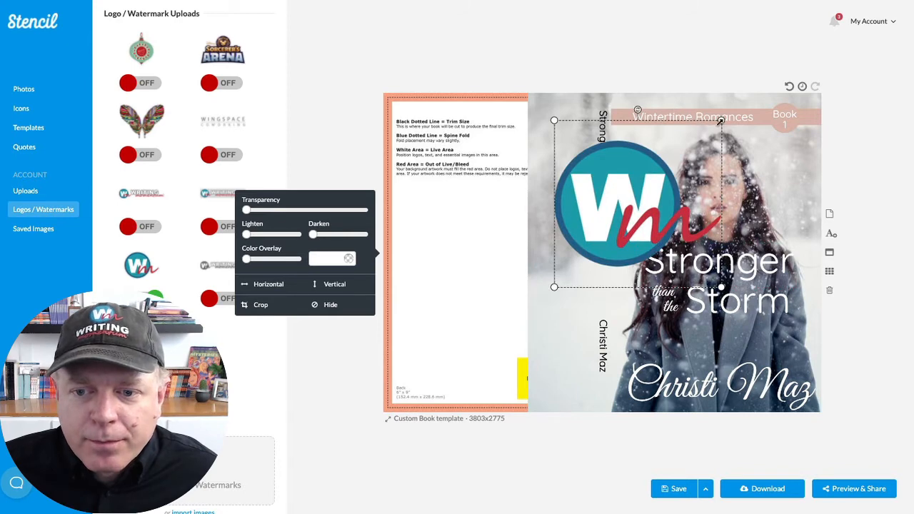
pyautogui.moveTo(720, 121); pyautogui.dragTo(601, 395)
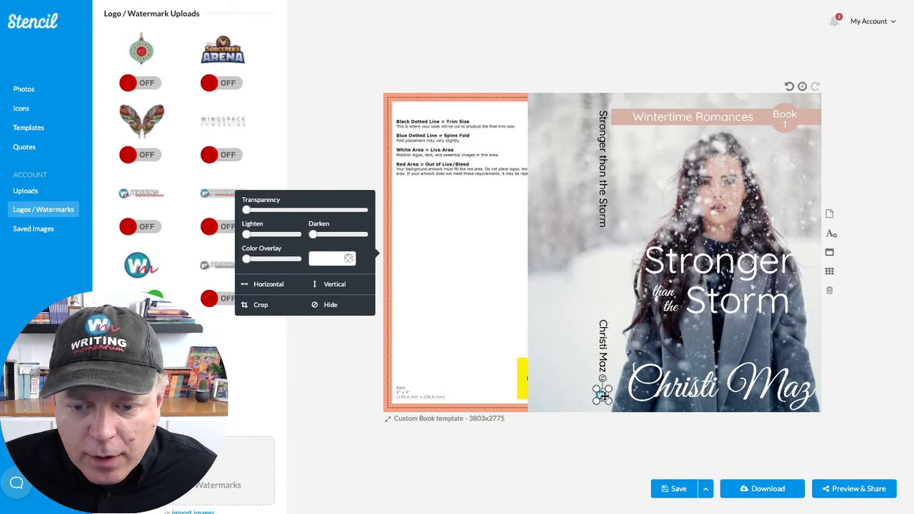
# - Fine-tune the logo's fit within the spine using the template guides revealed through the photo, and return the photo to full opacity
pyautogui.click(562, 253)
pyautogui.moveTo(302, 227); pyautogui.dragTo(318, 227)
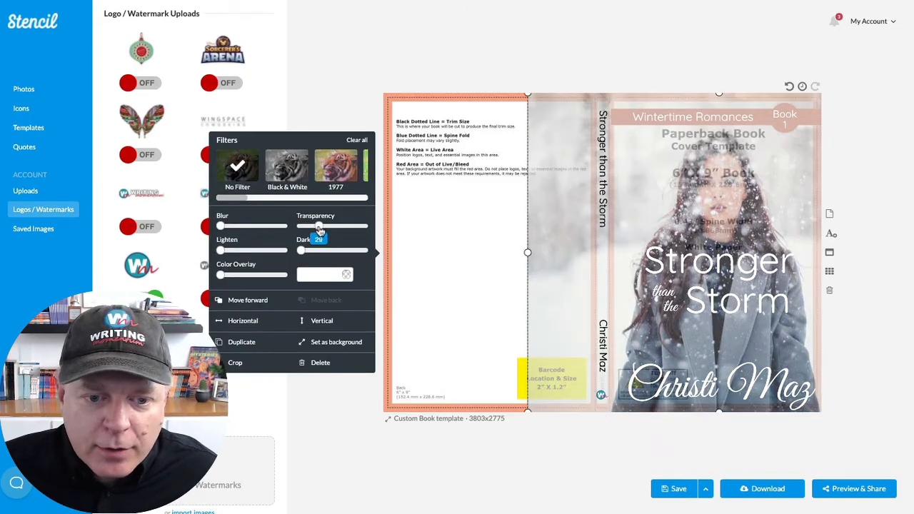
pyautogui.click(598, 394)
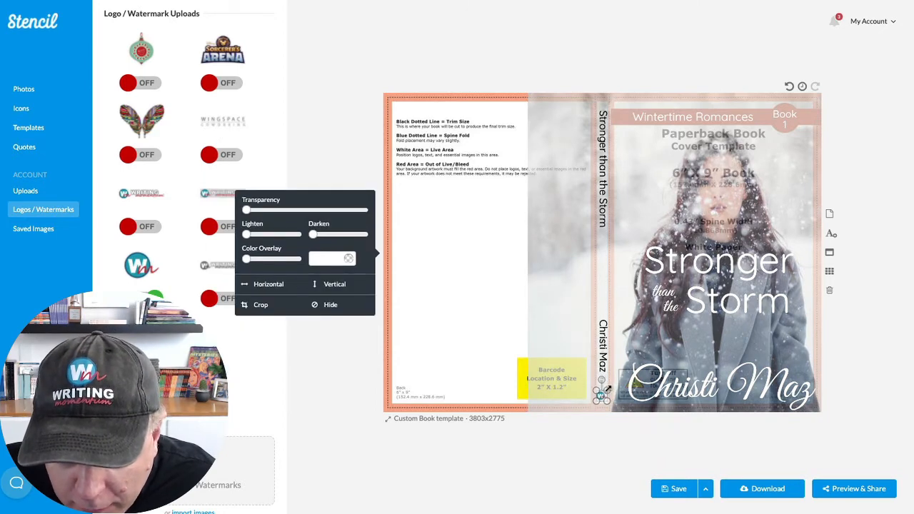
pyautogui.click(634, 354)
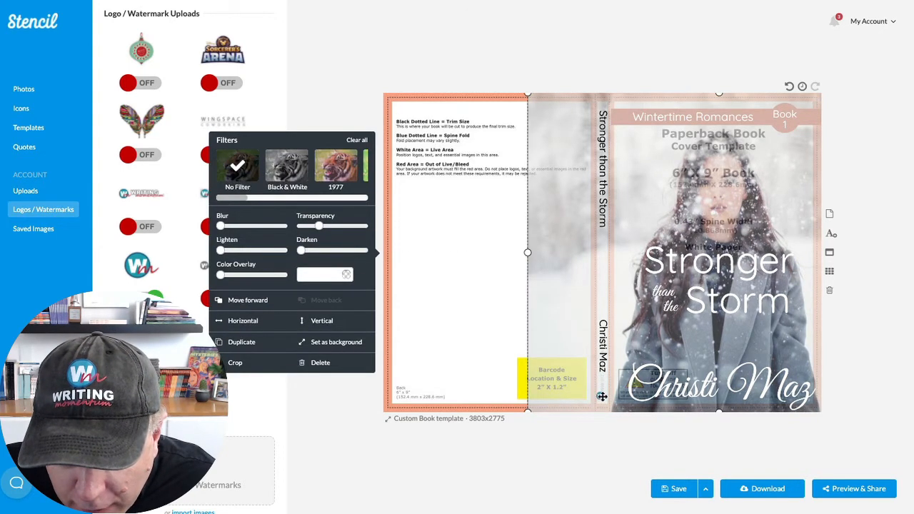
pyautogui.click(601, 396)
pyautogui.click(640, 311)
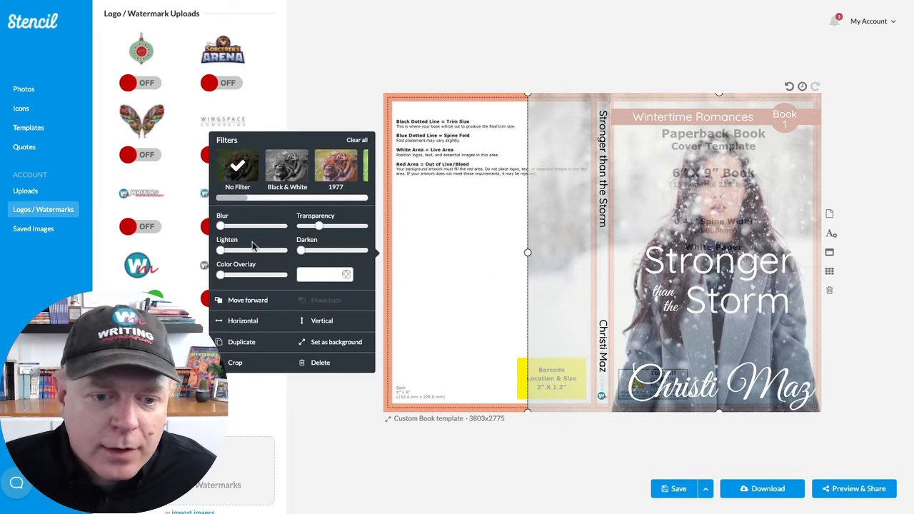
pyautogui.moveTo(318, 226); pyautogui.dragTo(289, 224)
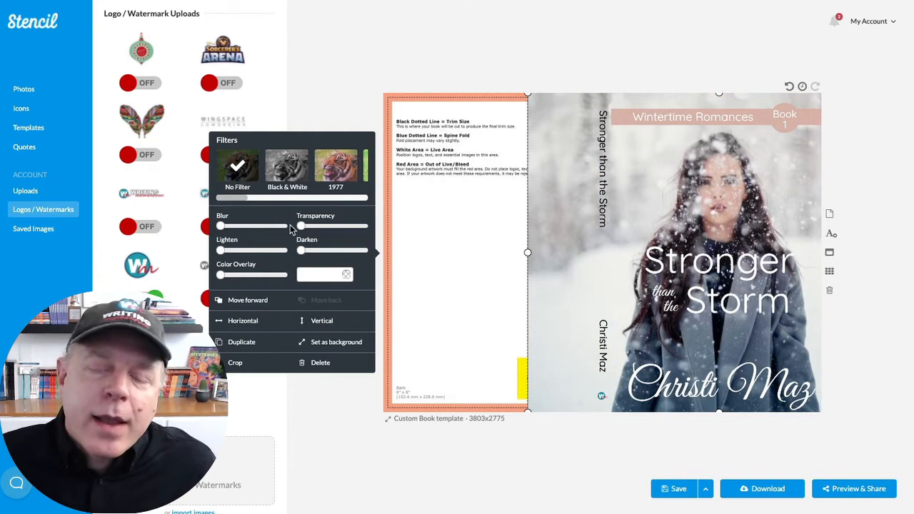
pyautogui.click(335, 64)
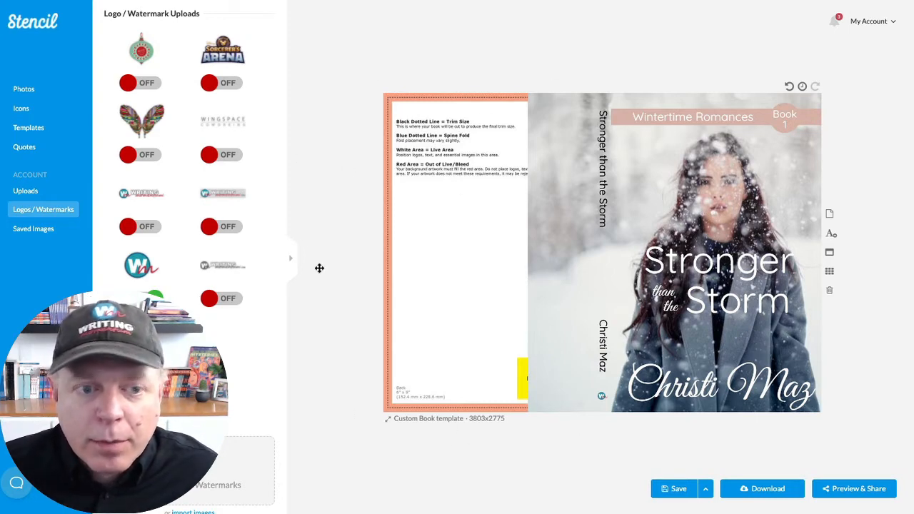
# - Add a square shape and stretch it over the whole back cover up to the spine, with the photo made partly transparent to reveal the template guides
pyautogui.click(37, 113)
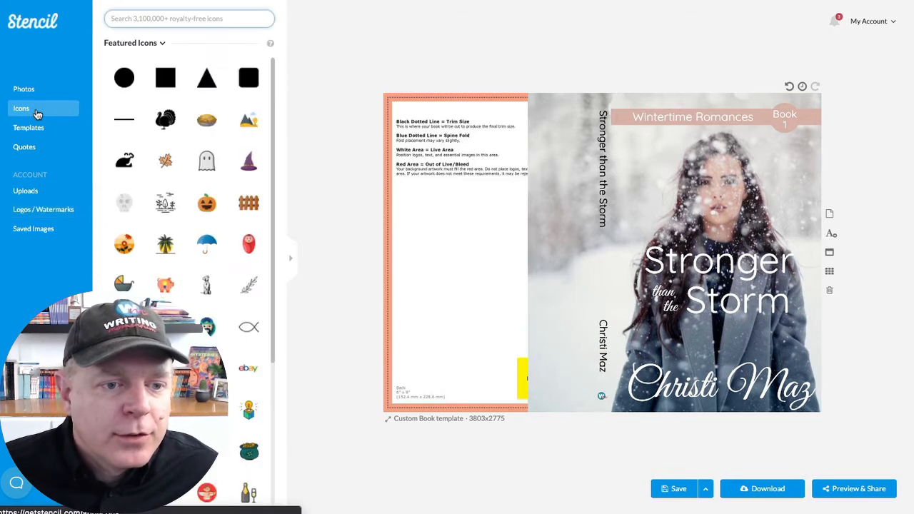
pyautogui.click(173, 83)
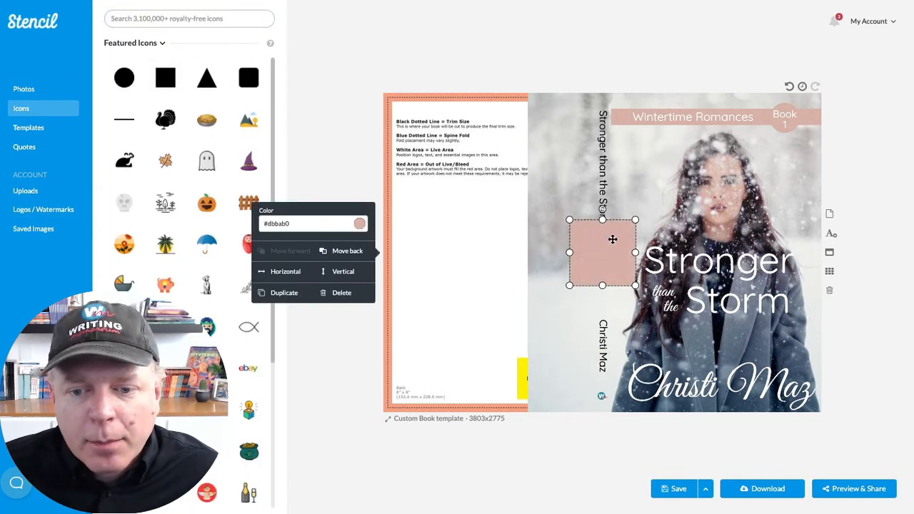
pyautogui.moveTo(612, 239); pyautogui.dragTo(429, 120)
pyautogui.click(588, 208)
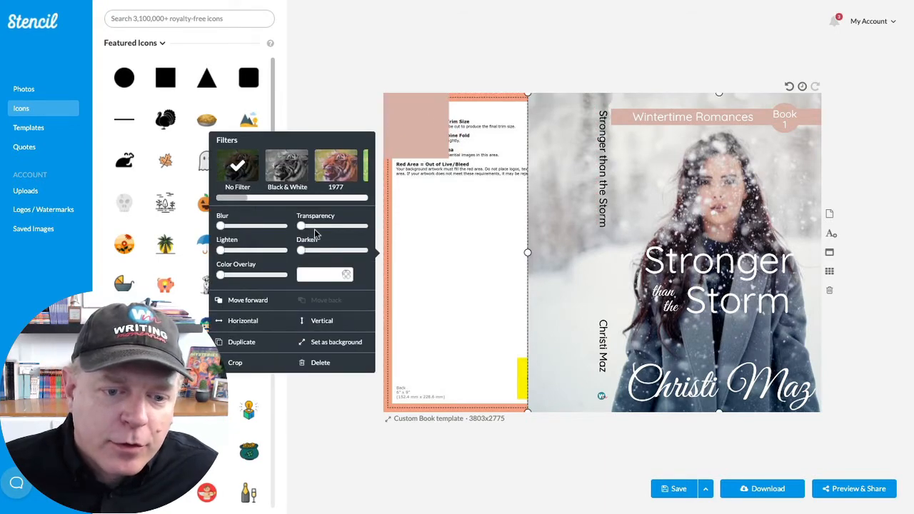
pyautogui.moveTo(301, 226); pyautogui.dragTo(323, 226)
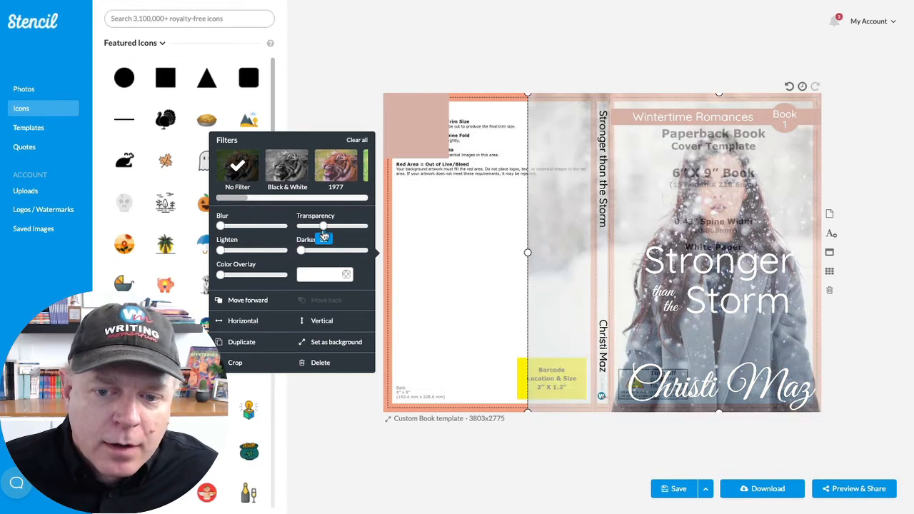
pyautogui.click(440, 143)
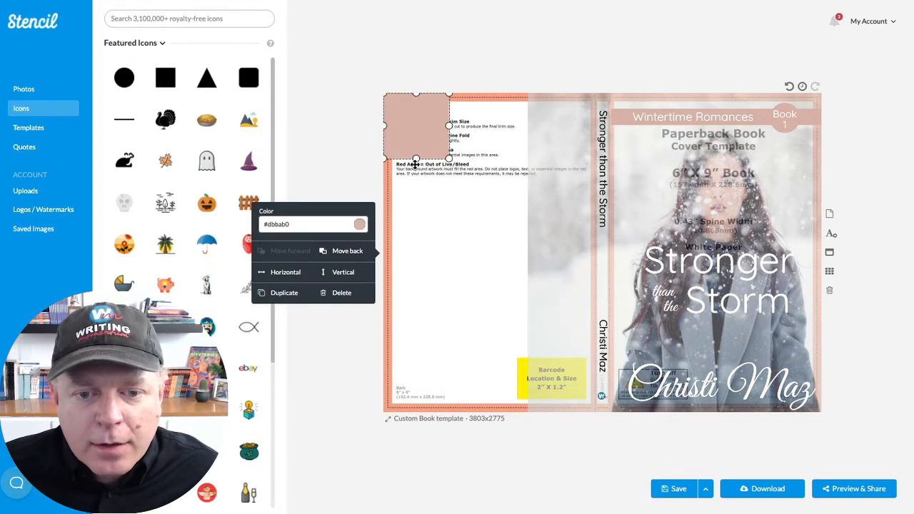
pyautogui.moveTo(416, 160); pyautogui.dragTo(416, 412)
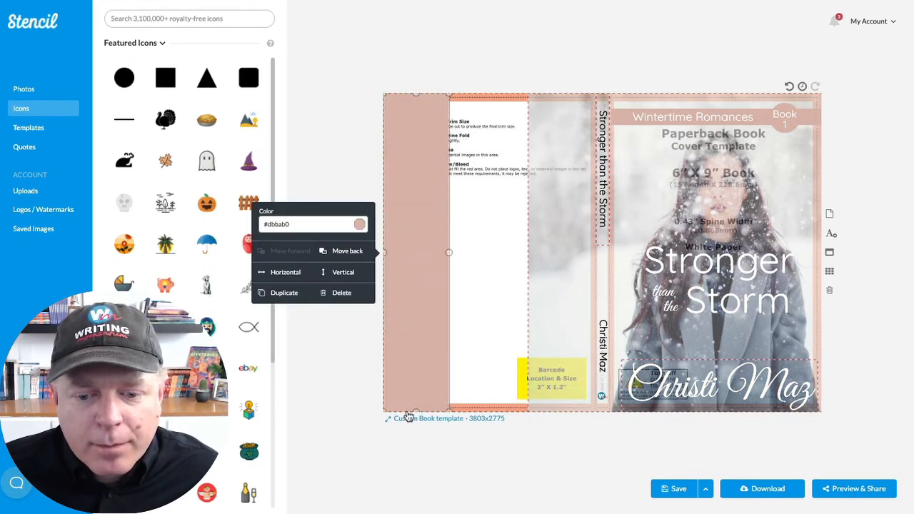
pyautogui.moveTo(450, 253); pyautogui.dragTo(591, 254)
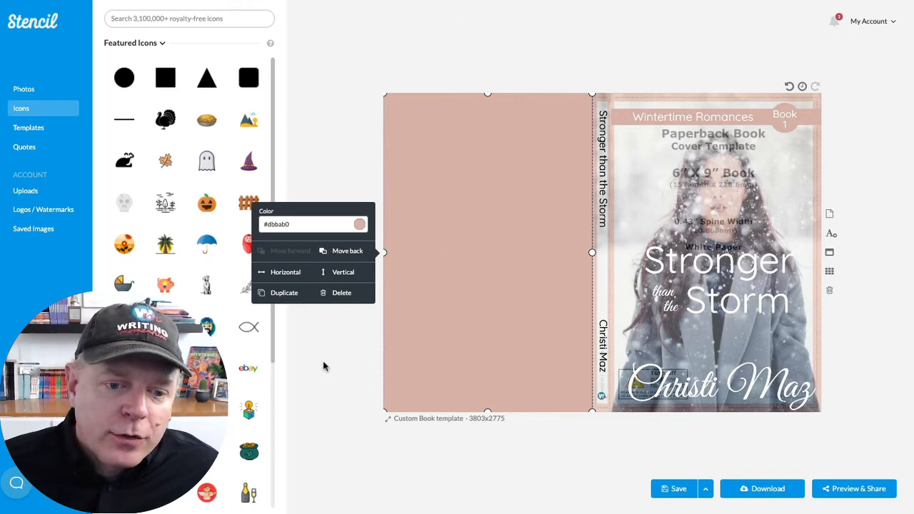
# - Make the back cover's color block partly transparent so the template guides show through
pyautogui.click(359, 224)
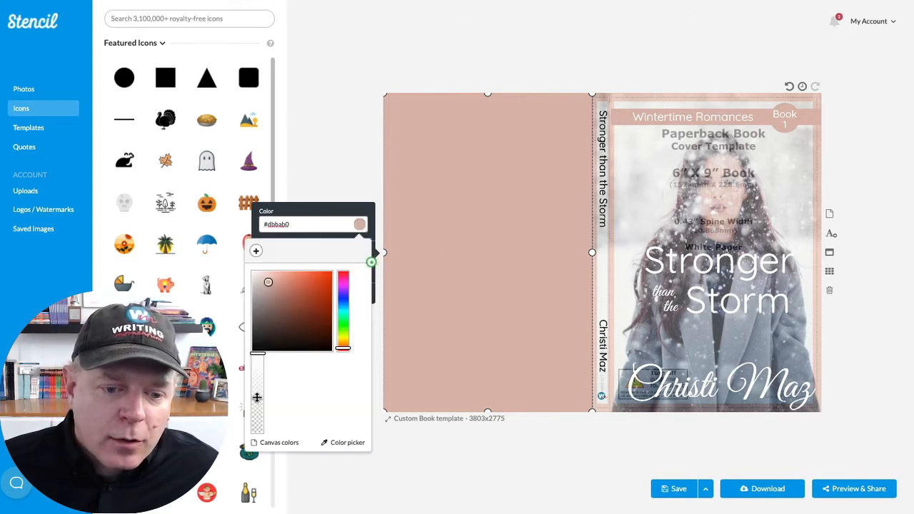
pyautogui.moveTo(257, 354); pyautogui.dragTo(258, 379)
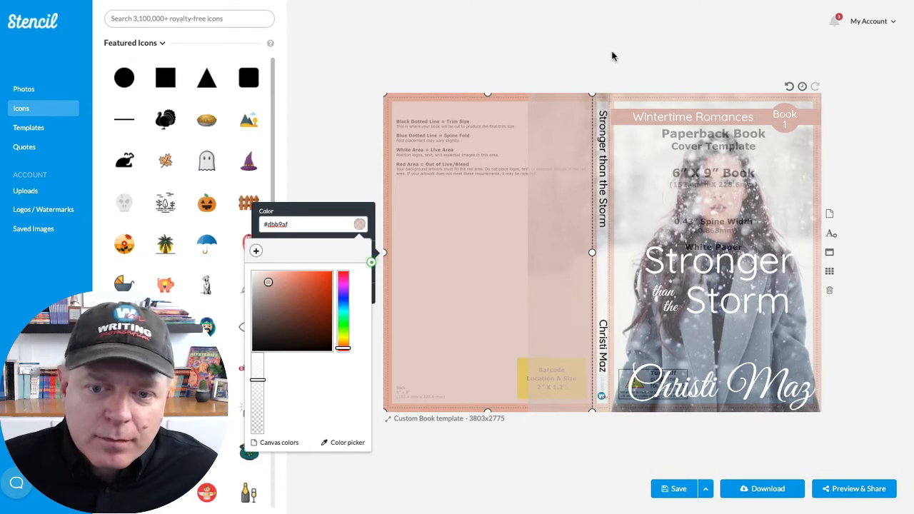
pyautogui.click(535, 463)
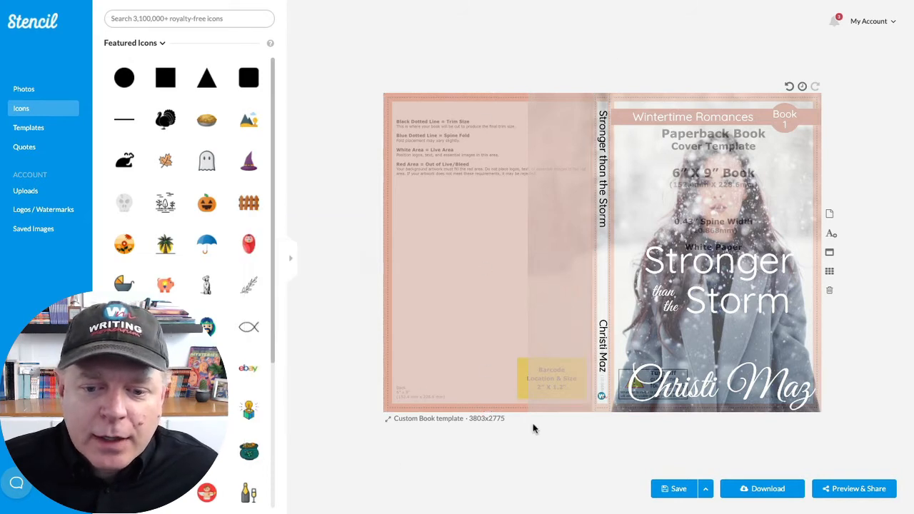
# - Add the full-color Writing Momentum logo from the uploaded logos, shrink it and place it in the back cover's lower-left corner
pyautogui.click(40, 210)
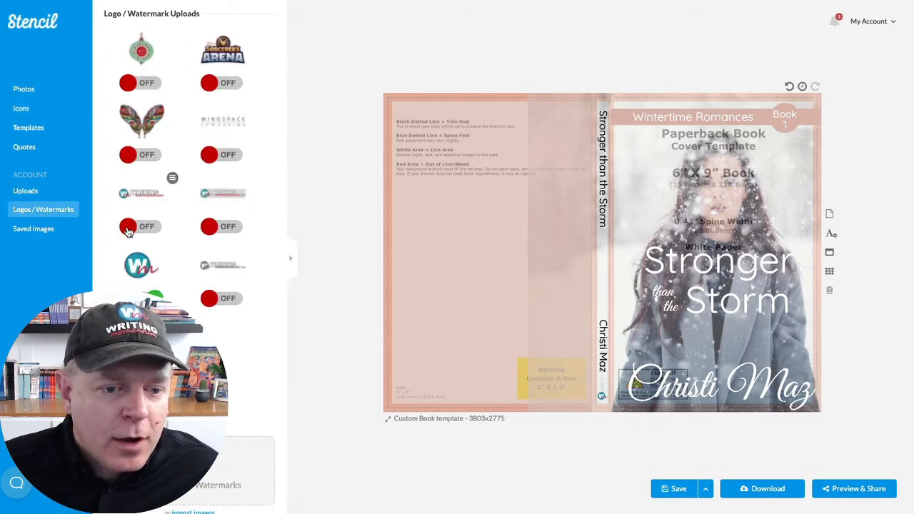
pyautogui.click(128, 230)
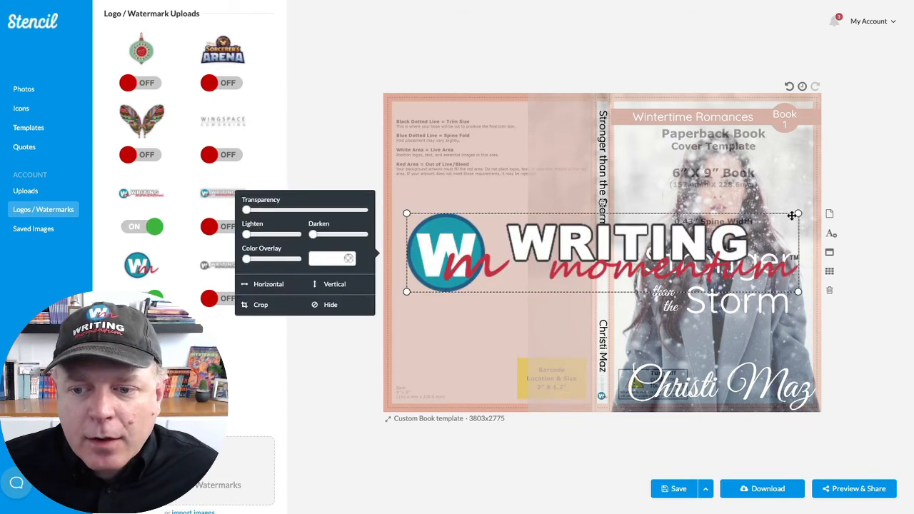
pyautogui.moveTo(798, 213); pyautogui.dragTo(427, 384)
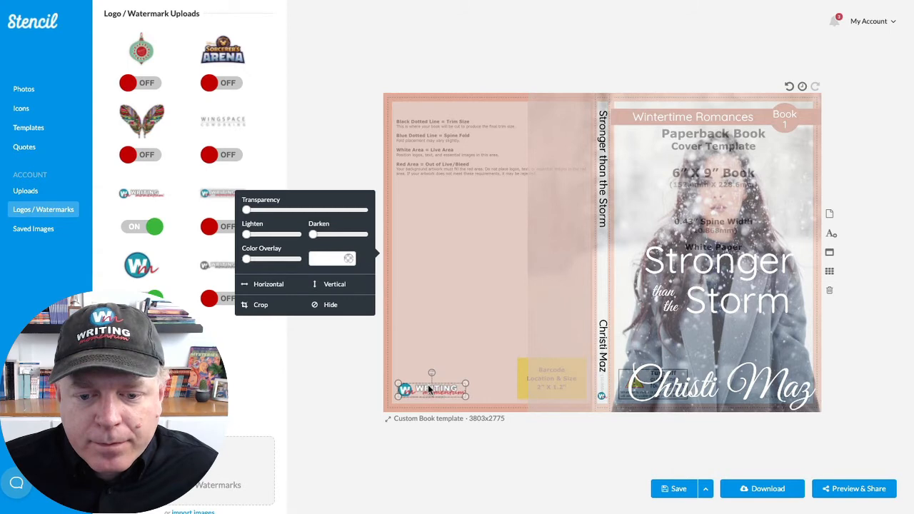
pyautogui.click(323, 129)
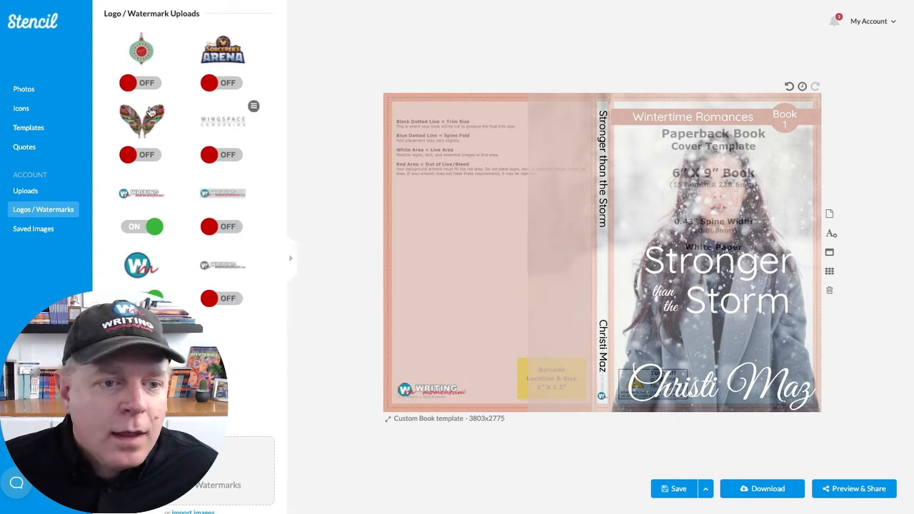
# - Add another square shape and place it inside the live area near the back cover's upper-left corner
pyautogui.click(21, 108)
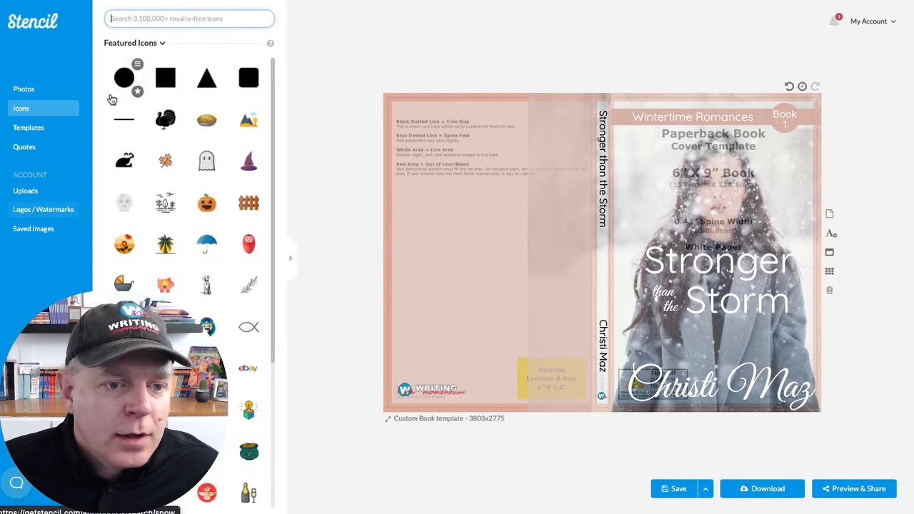
pyautogui.click(164, 85)
pyautogui.moveTo(606, 243); pyautogui.dragTo(437, 143)
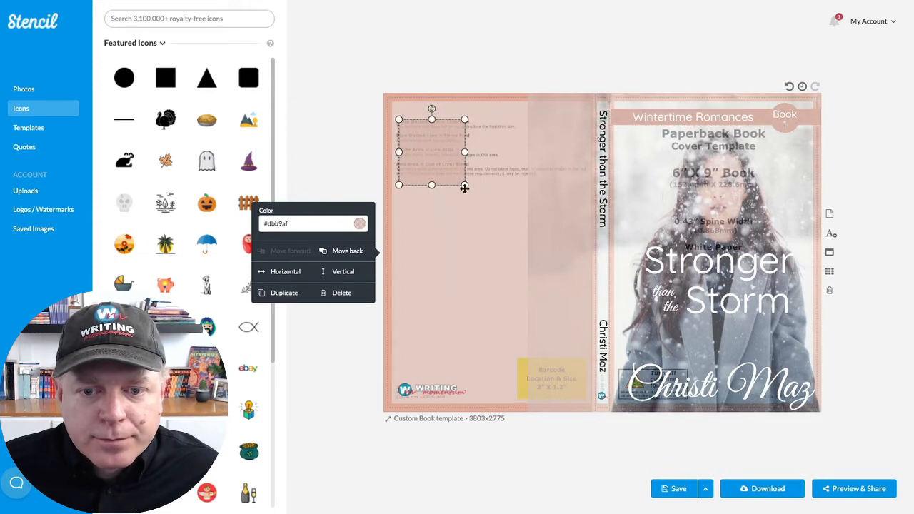
# - Recolor the large back cover block to white (#ffffff)
pyautogui.click(451, 277)
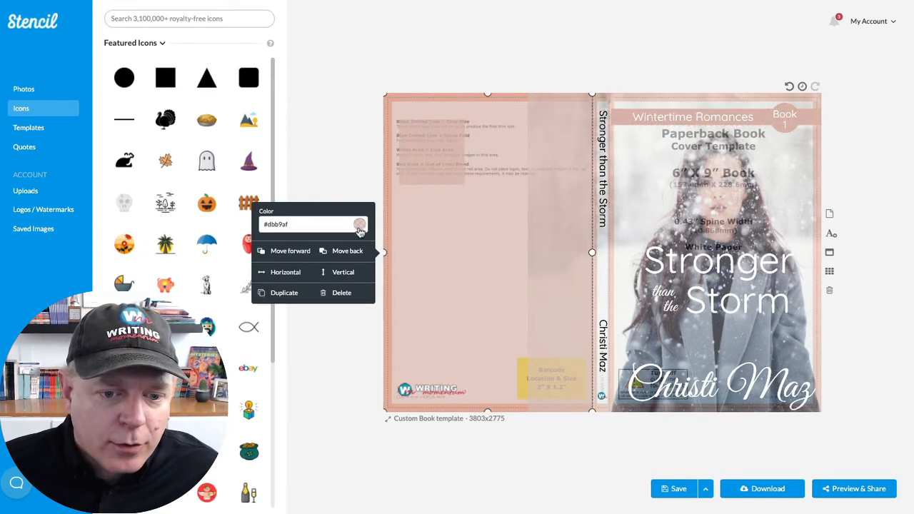
pyautogui.click(359, 224)
pyautogui.click(252, 271)
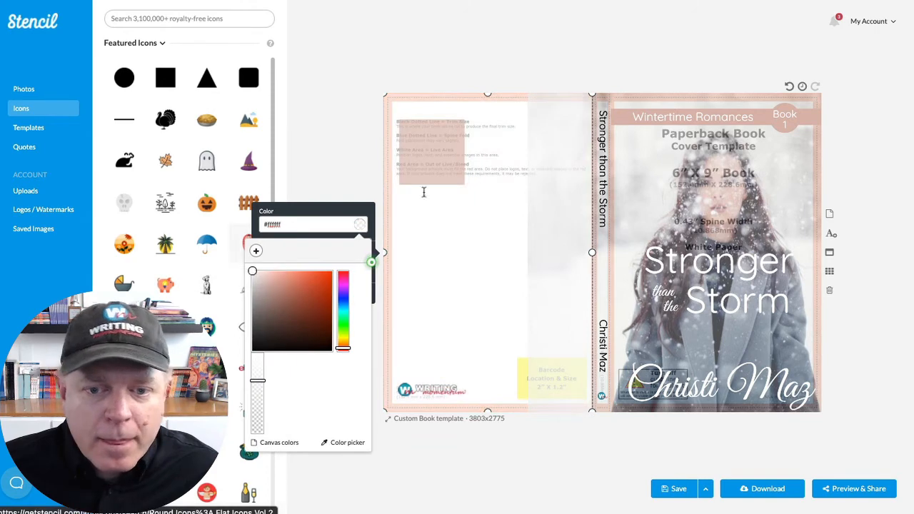
pyautogui.click(479, 72)
# - Stretch the small pink square into a rectangle spanning the back cover's live area and place a duplicate just below it
pyautogui.click(438, 160)
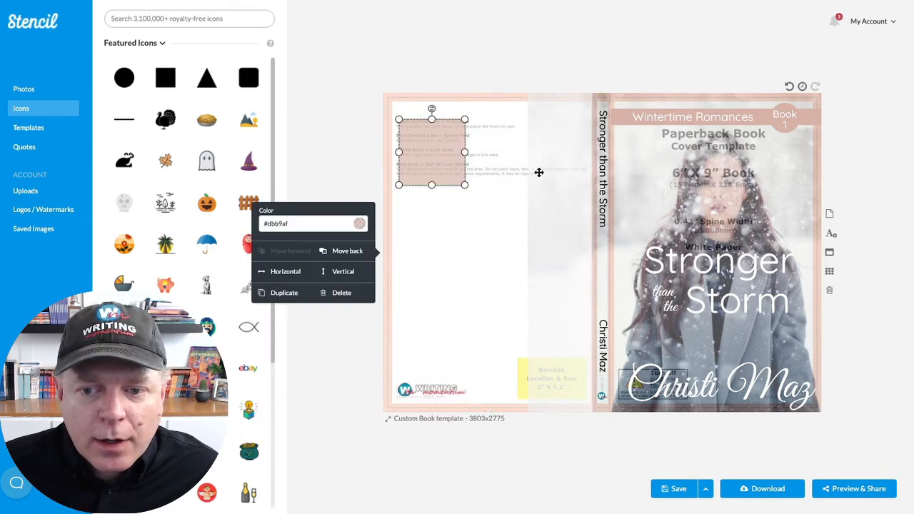
pyautogui.moveTo(465, 185); pyautogui.dragTo(585, 186)
pyautogui.moveTo(490, 251); pyautogui.dragTo(491, 220)
pyautogui.click(284, 292)
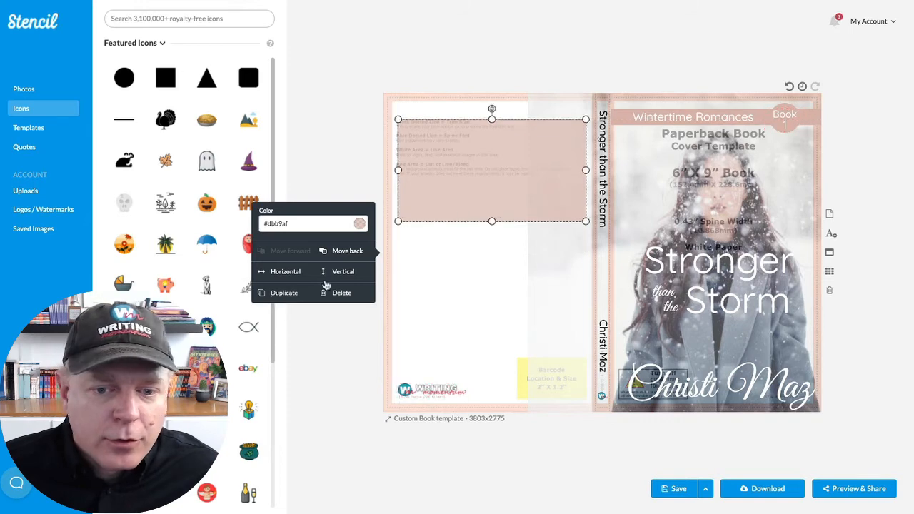
pyautogui.moveTo(493, 175); pyautogui.dragTo(484, 287)
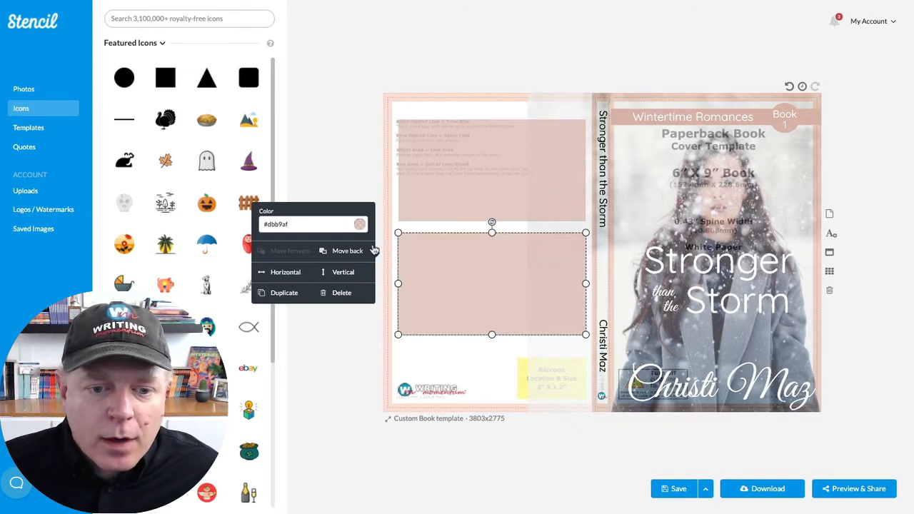
# - Color the lower rectangle #dbbab0 by sampling the series banner on the front cover
pyautogui.click(360, 226)
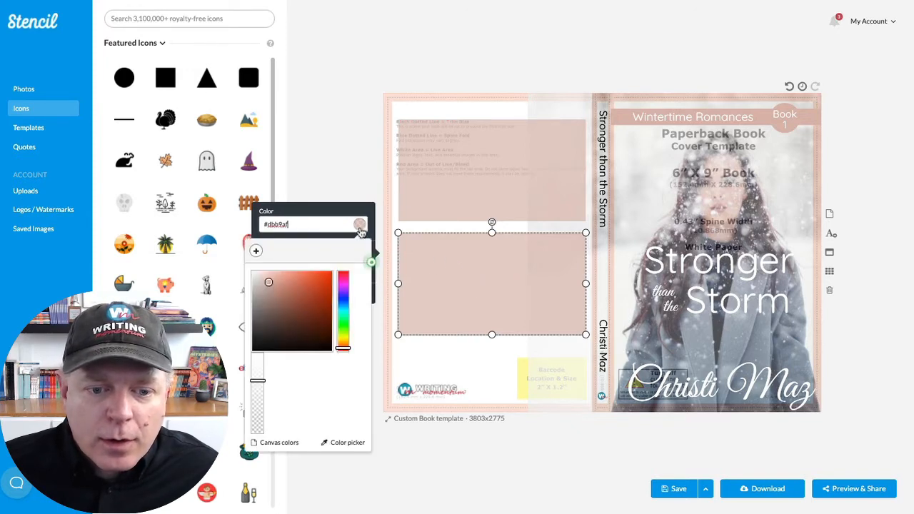
pyautogui.click(334, 442)
pyautogui.click(640, 104)
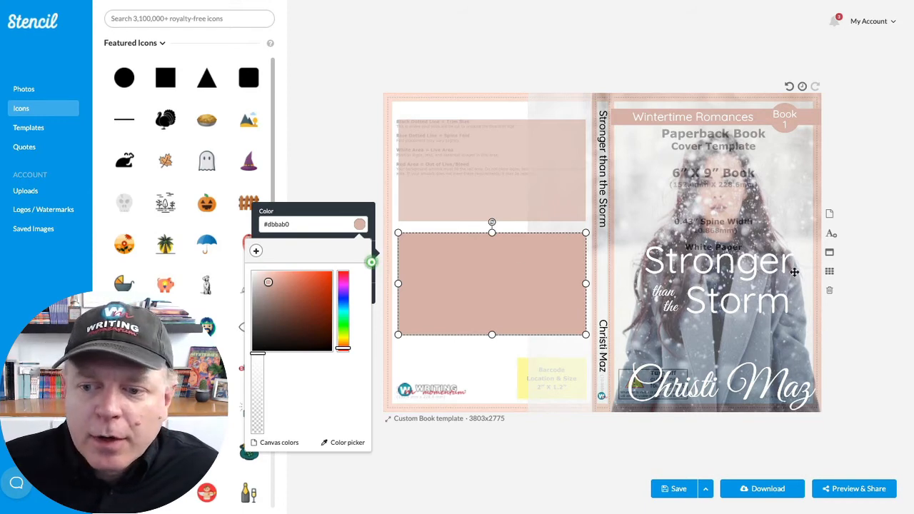
# - Add a text box with the pasted back cover copy, place it on the lower rectangle and widen it to nearly the rectangle's width
pyautogui.click(830, 235)
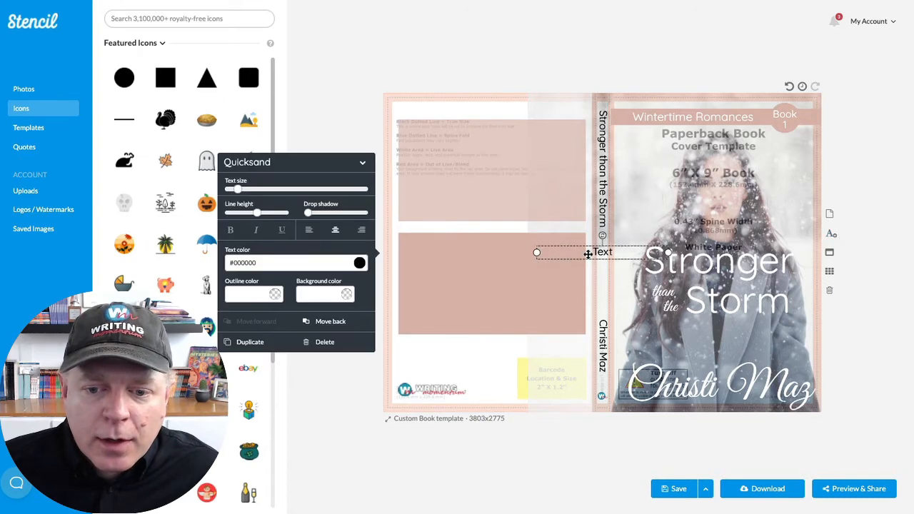
pyautogui.doubleClick(593, 252)
pyautogui.write("This is copy for the back cover about the book. You're going to love this book. This is an awesome book. I really like this book and always will.")
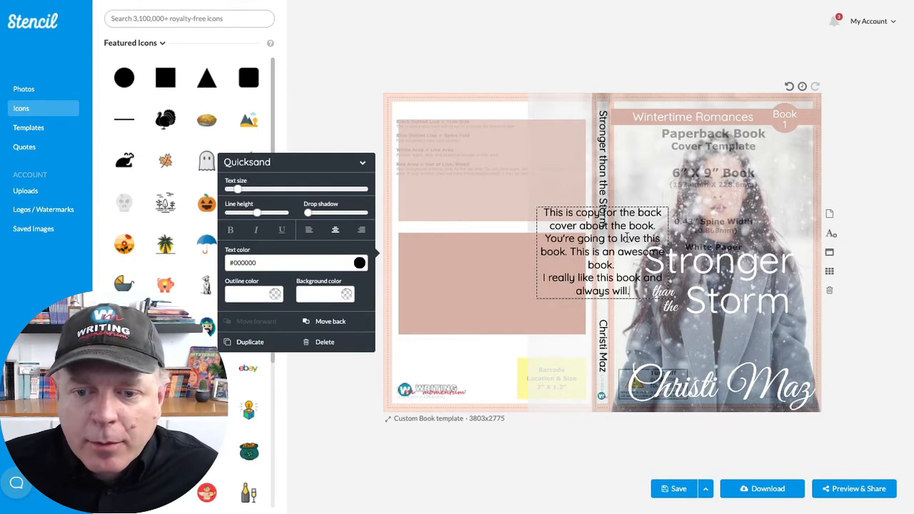
pyautogui.click(520, 203)
pyautogui.click(568, 236)
pyautogui.moveTo(578, 248); pyautogui.dragTo(443, 278)
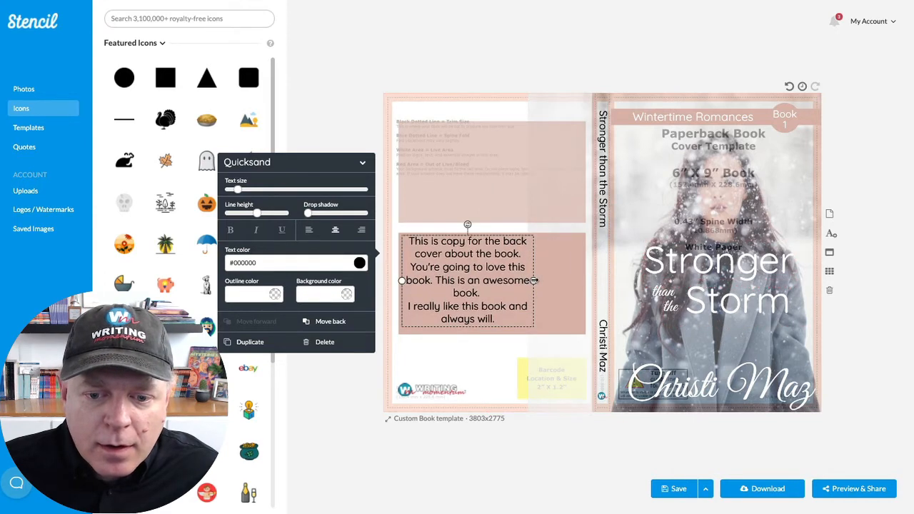
pyautogui.moveTo(533, 280); pyautogui.dragTo(582, 280)
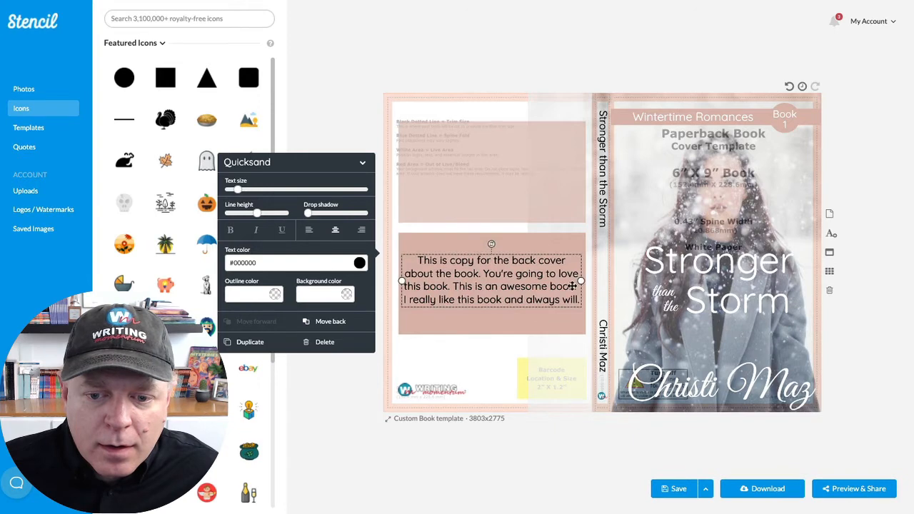
# - Insert a blank line before "I really like this book and always will." and center the text block in the lower rectangle
pyautogui.click(573, 285)
pyautogui.press('Return')
pyautogui.press('Return')
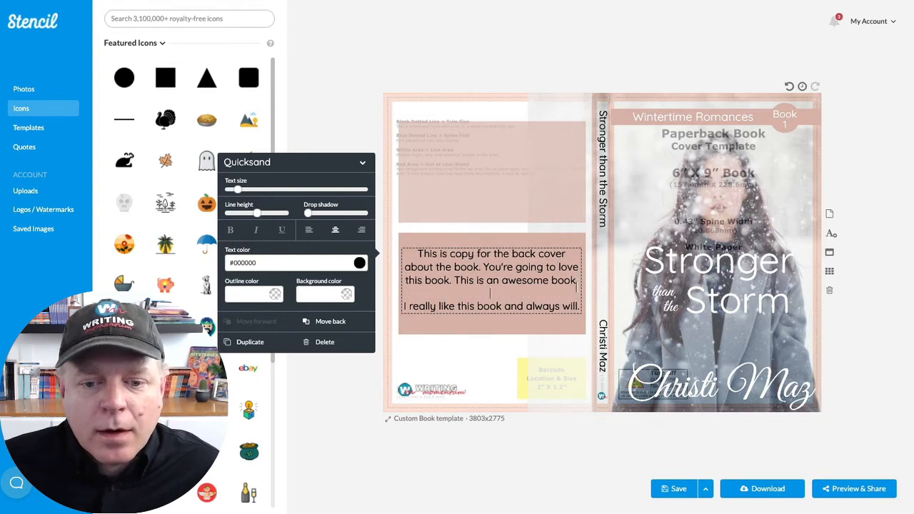
pyautogui.click(485, 222)
pyautogui.moveTo(490, 264); pyautogui.dragTo(491, 276)
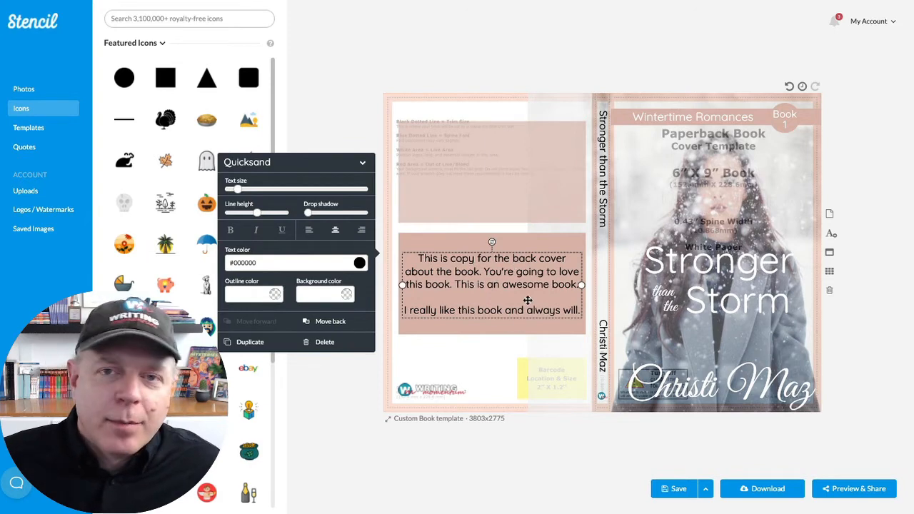
# - Recolor the upper rectangle with blue-gray #a2adb8 sampled from the woman's coat and make it about half transparent
pyautogui.click(499, 165)
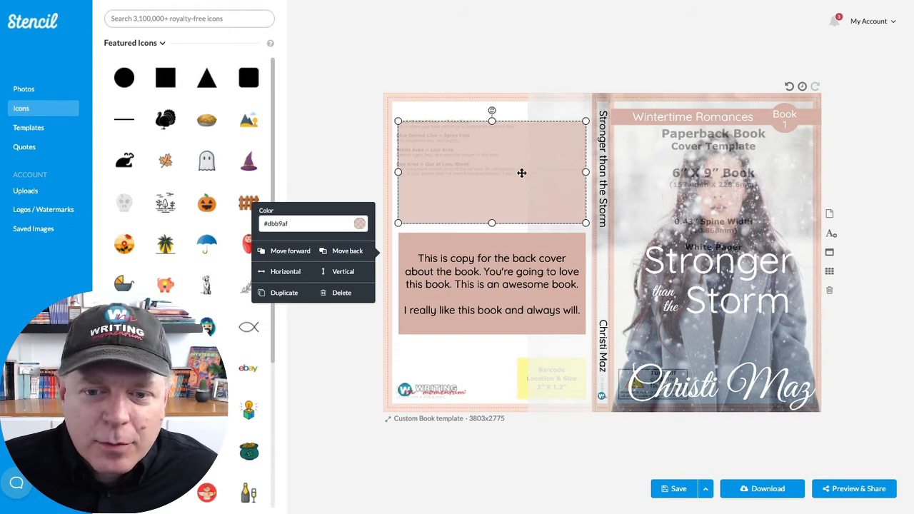
pyautogui.click(359, 223)
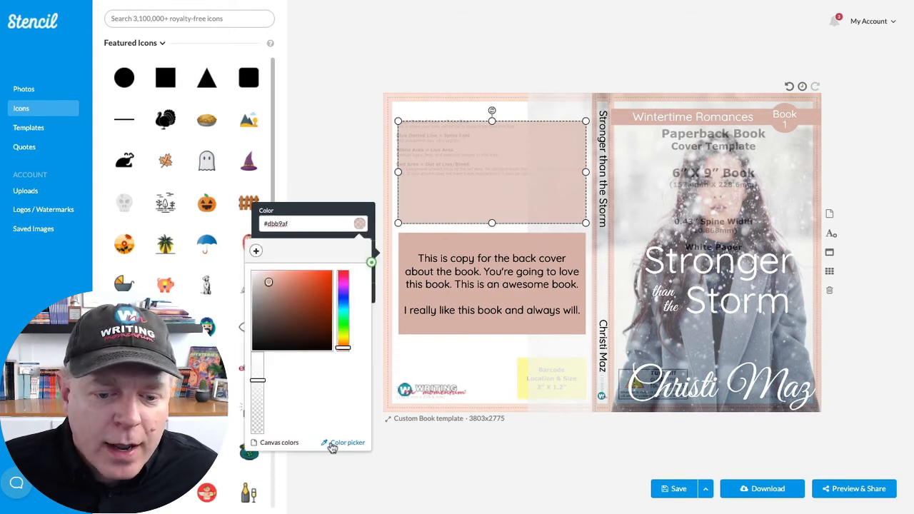
pyautogui.click(356, 441)
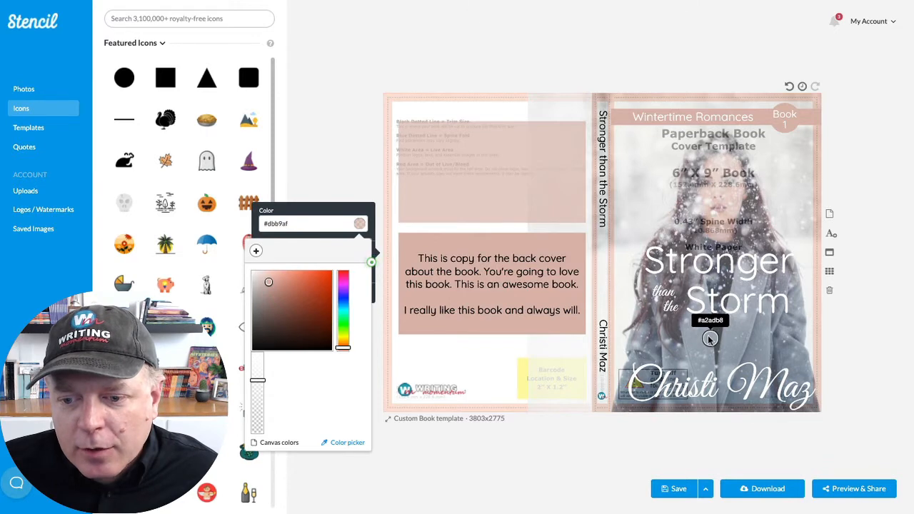
pyautogui.click(709, 338)
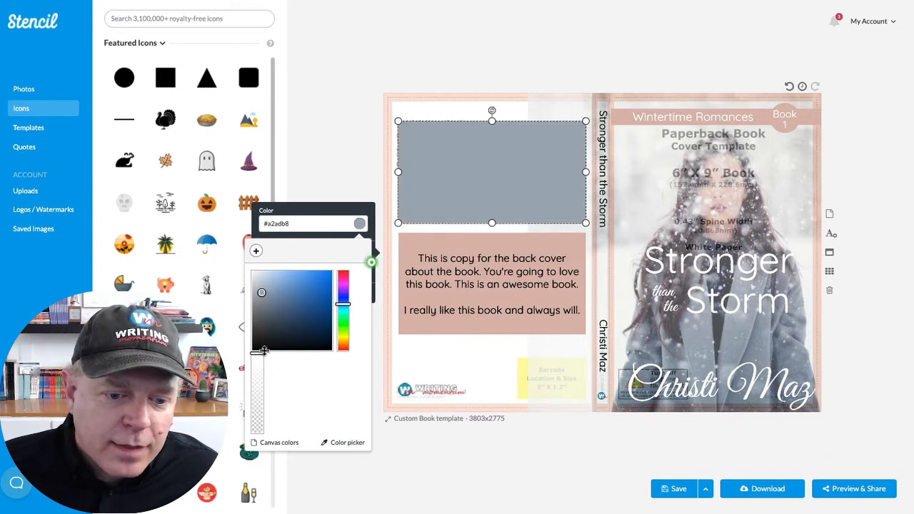
pyautogui.moveTo(263, 357); pyautogui.dragTo(263, 397)
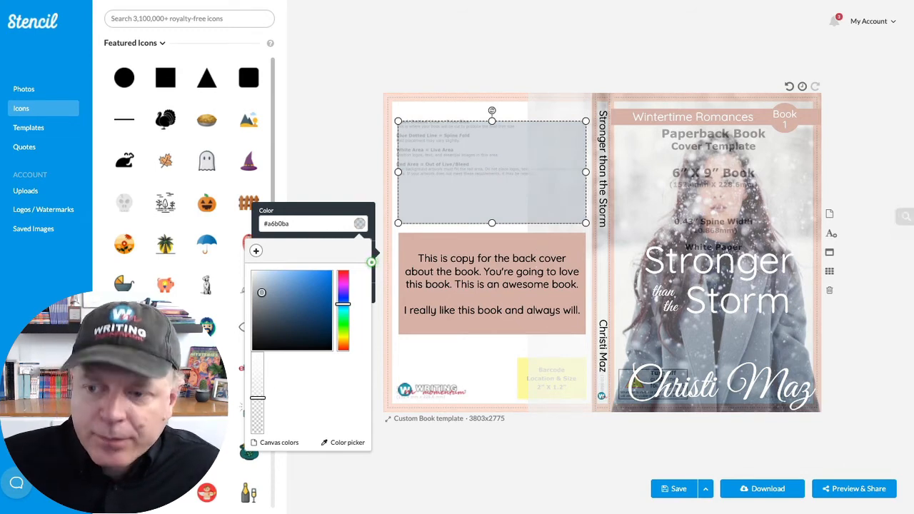
# - Add a text box over the upper rectangle and replace its placeholder with the pasted quote from the book
pyautogui.click(831, 233)
pyautogui.moveTo(598, 252); pyautogui.dragTo(462, 143)
pyautogui.doubleClick(462, 142)
pyautogui.write('"This is a quote from the book," Virginia said. "It\'s about how I might overcome." "No," her friend said. "It\'s about how you will overcome."')
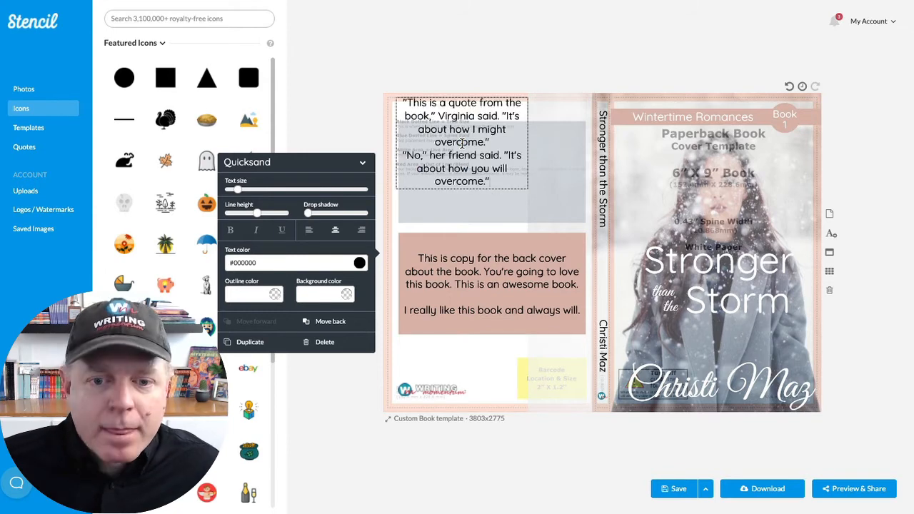
# - Widen the quote text box to nearly the width of the upper back cover rectangle and place it inside that rectangle
pyautogui.click(548, 145)
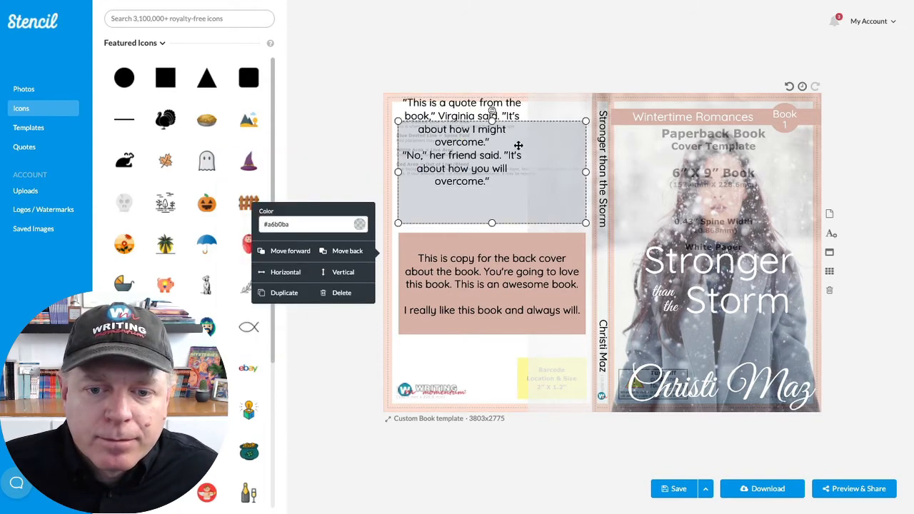
pyautogui.click(519, 147)
pyautogui.moveTo(529, 144); pyautogui.dragTo(580, 144)
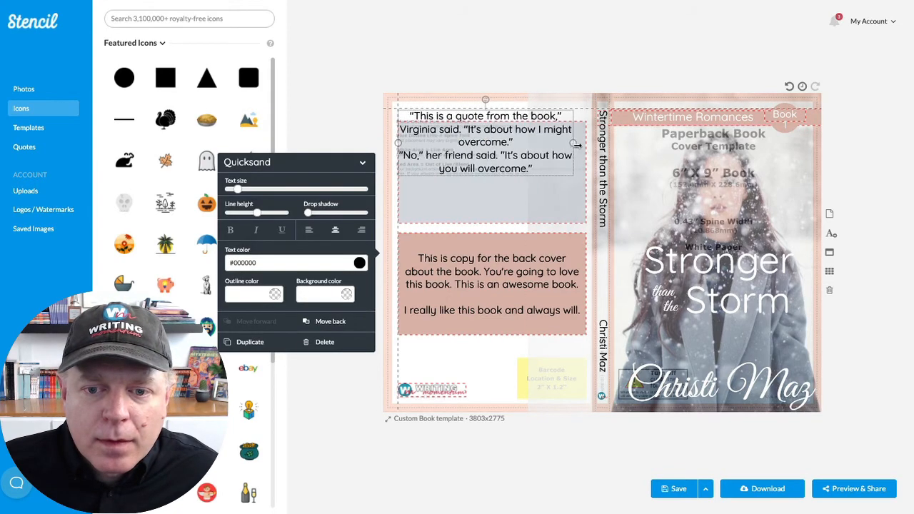
pyautogui.moveTo(518, 142); pyautogui.dragTo(521, 168)
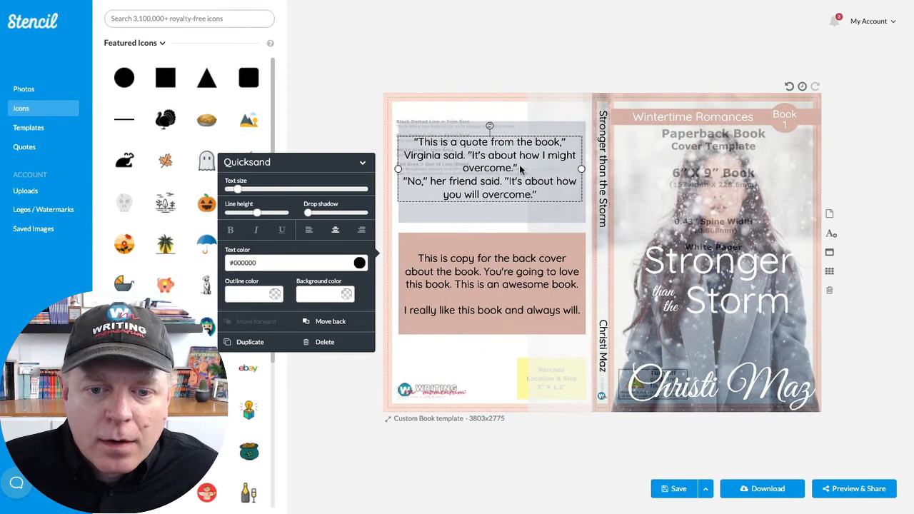
# - Insert a blank line before "No," and start both "It's about how" sentences on their own lines, keeping the quote centered in its rectangle
pyautogui.press('Return')
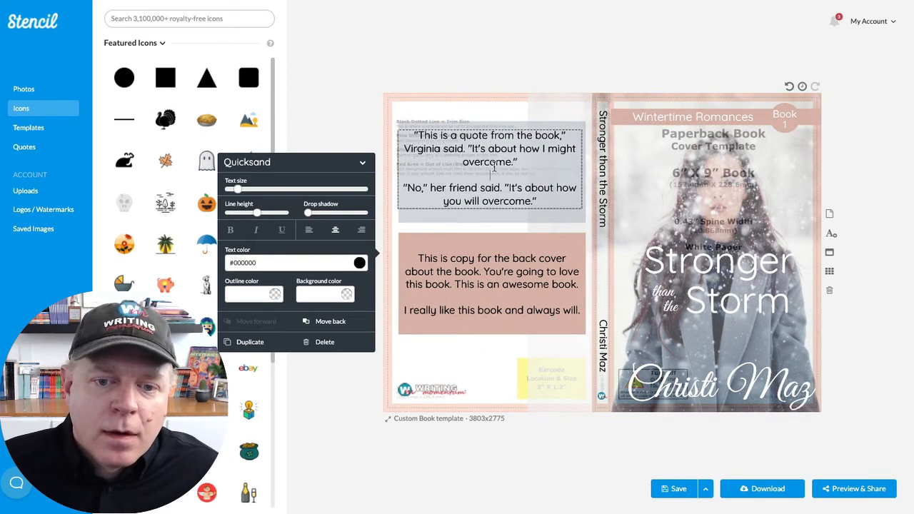
pyautogui.press('Return')
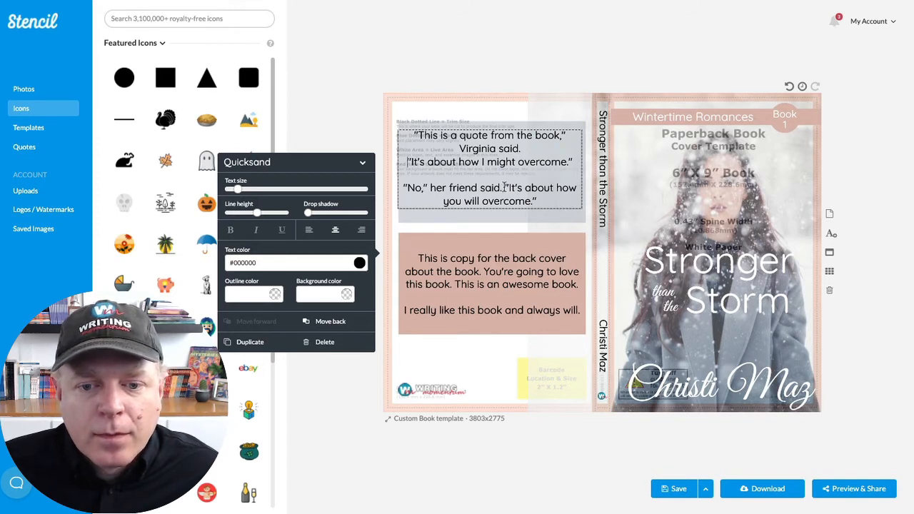
pyautogui.press('Return')
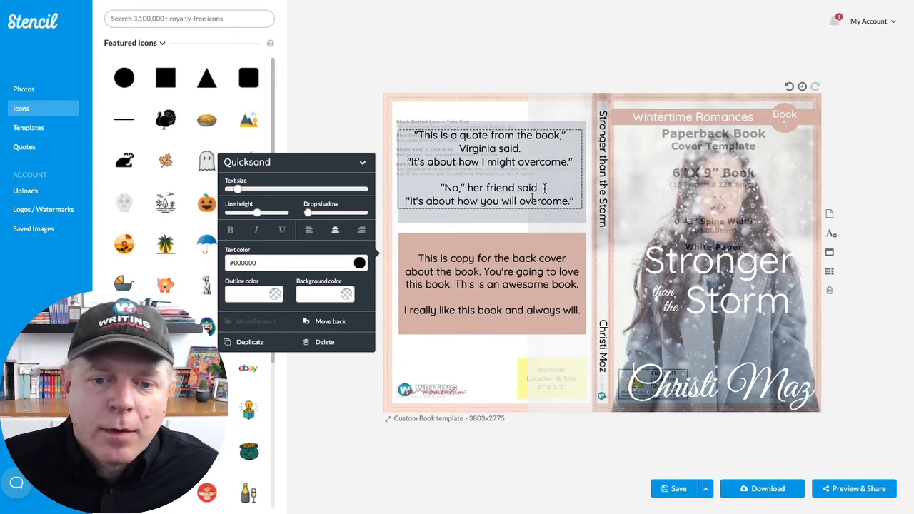
pyautogui.click(509, 95)
pyautogui.click(484, 162)
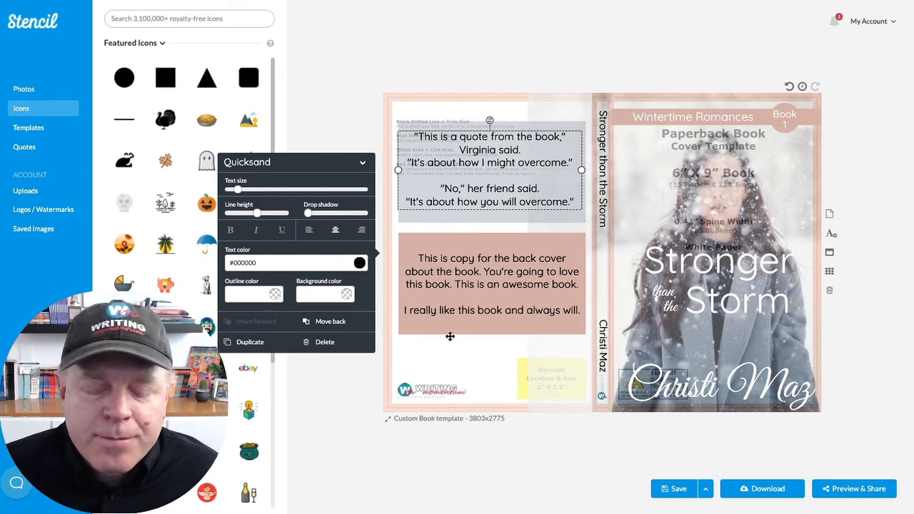
pyautogui.click(344, 81)
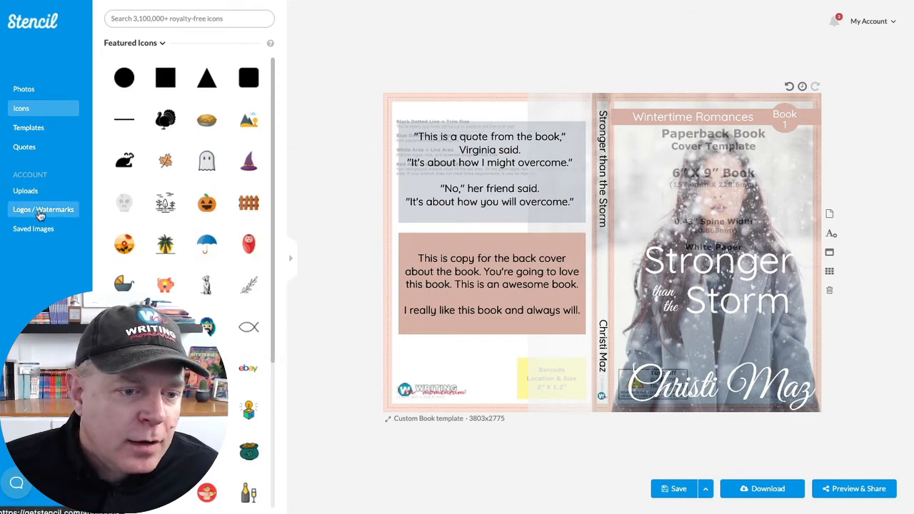
# - Add the uploaded photo of the couple to the canvas and shrink it into the upper-left corner of the lower back cover rectangle
pyautogui.click(33, 228)
pyautogui.scroll(-15, 152, 255)
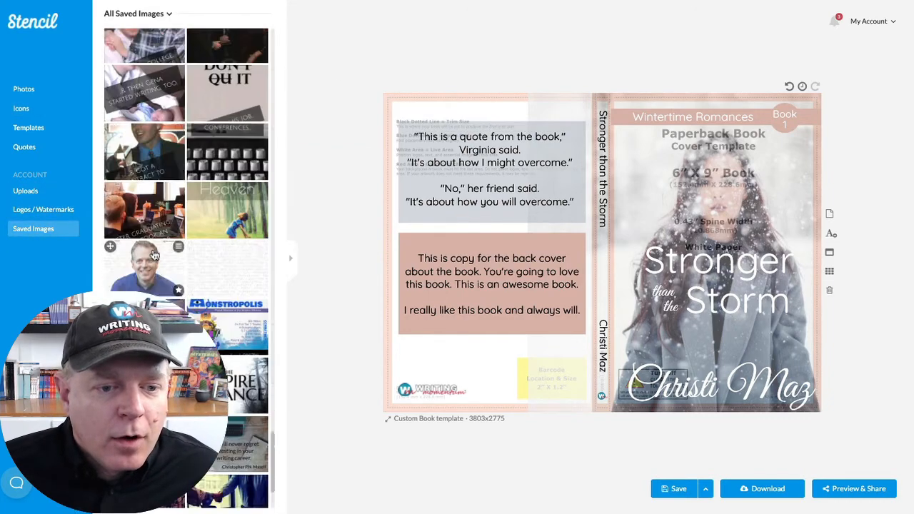
pyautogui.scroll(15, 148, 225)
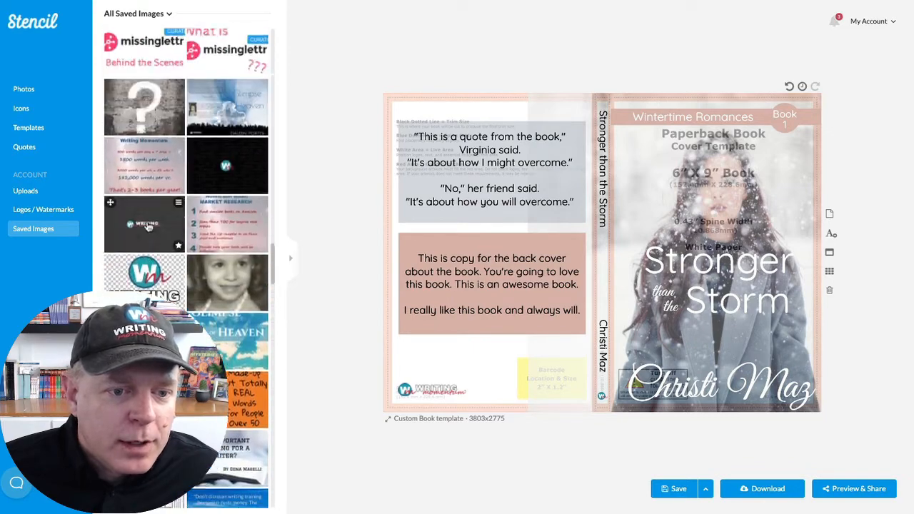
pyautogui.scroll(8, 147, 226)
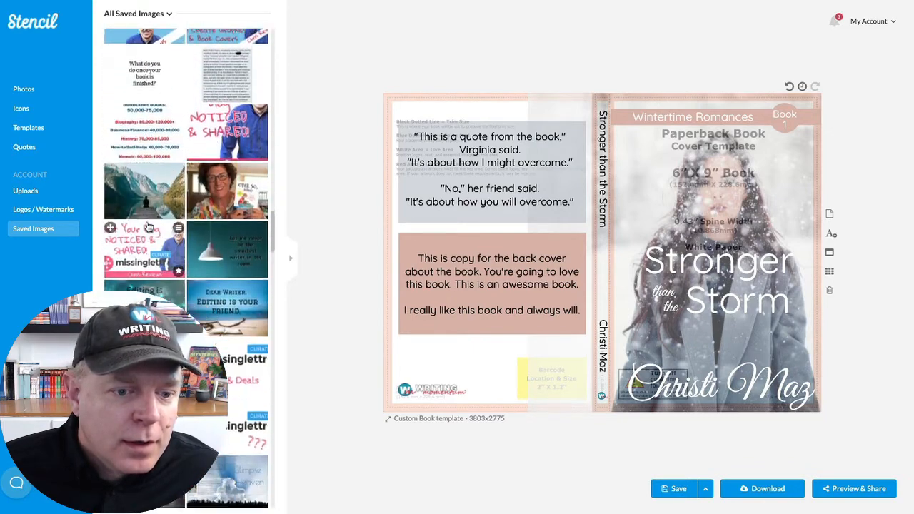
pyautogui.click(31, 214)
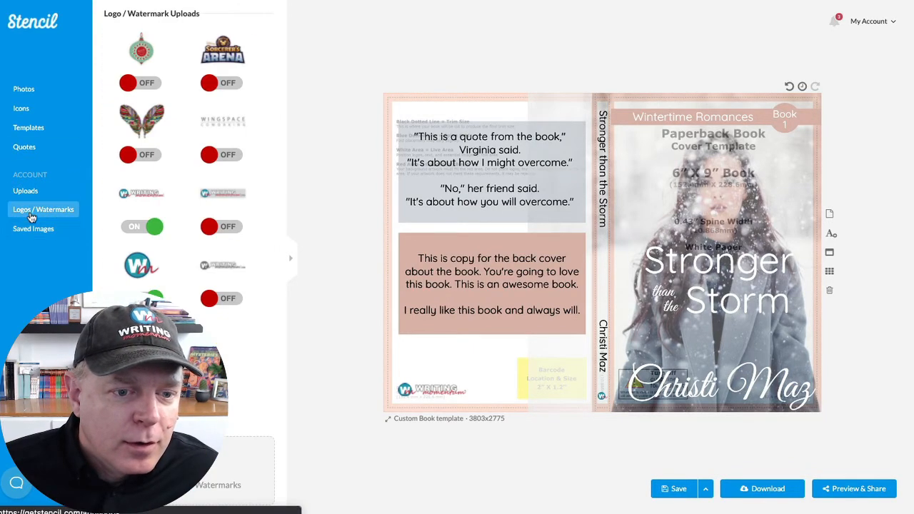
pyautogui.click(22, 229)
pyautogui.click(25, 192)
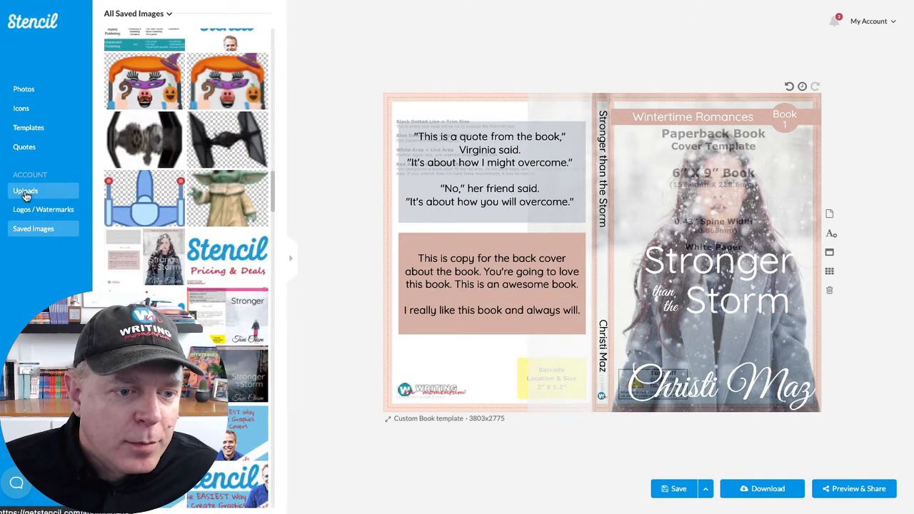
pyautogui.moveTo(130, 250)
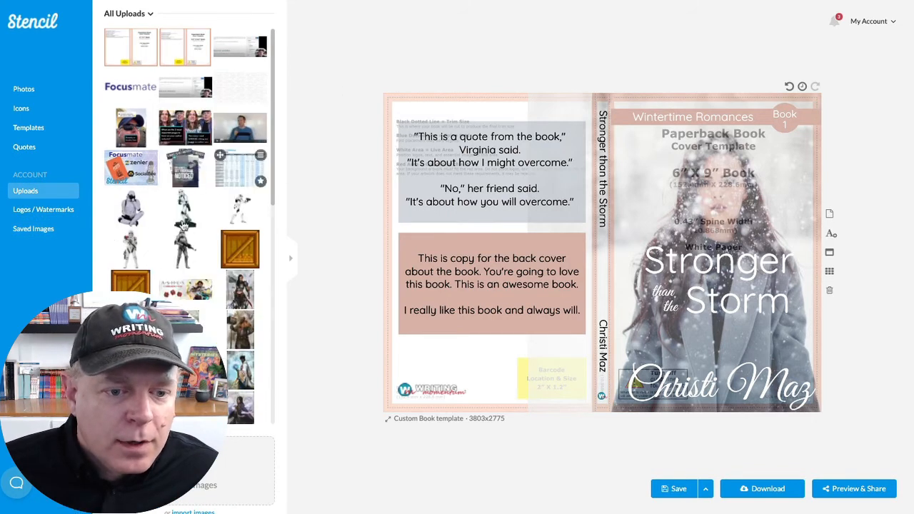
pyautogui.scroll(-10, 185, 215)
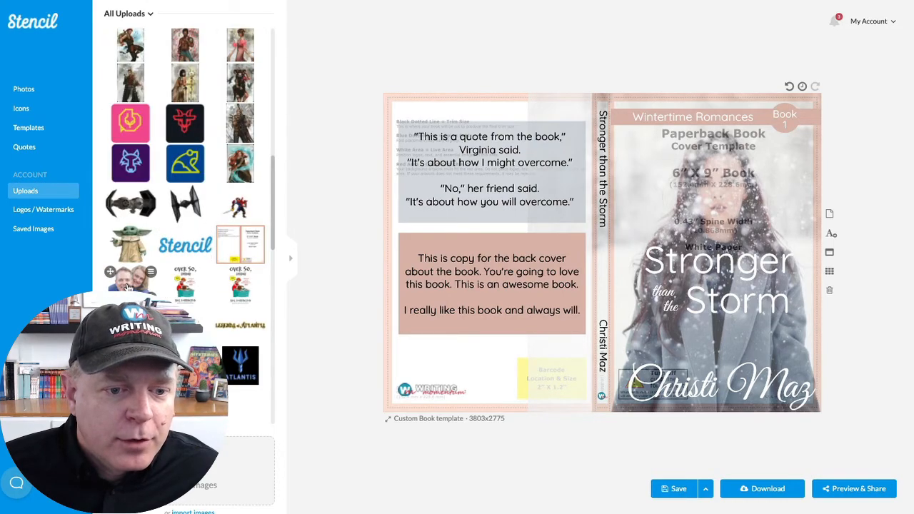
pyautogui.moveTo(127, 286); pyautogui.dragTo(447, 295)
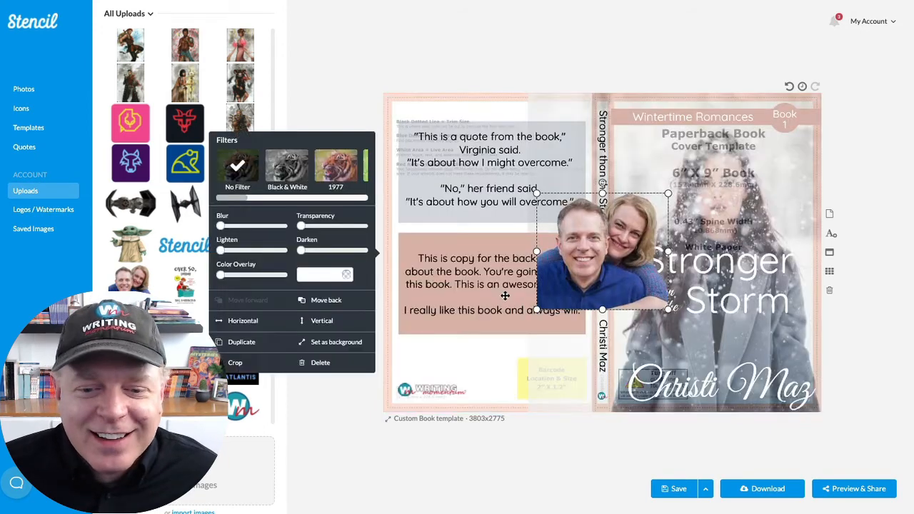
pyautogui.moveTo(668, 310); pyautogui.dragTo(419, 248)
# - Narrow the back cover copy to fit beside the couple photo and align both within the lower rectangle
pyautogui.click(493, 275)
pyautogui.moveTo(494, 276)
pyautogui.mouseDown()
pyautogui.moveTo(494, 294)
pyautogui.moveTo(493, 273)
pyautogui.mouseUp()
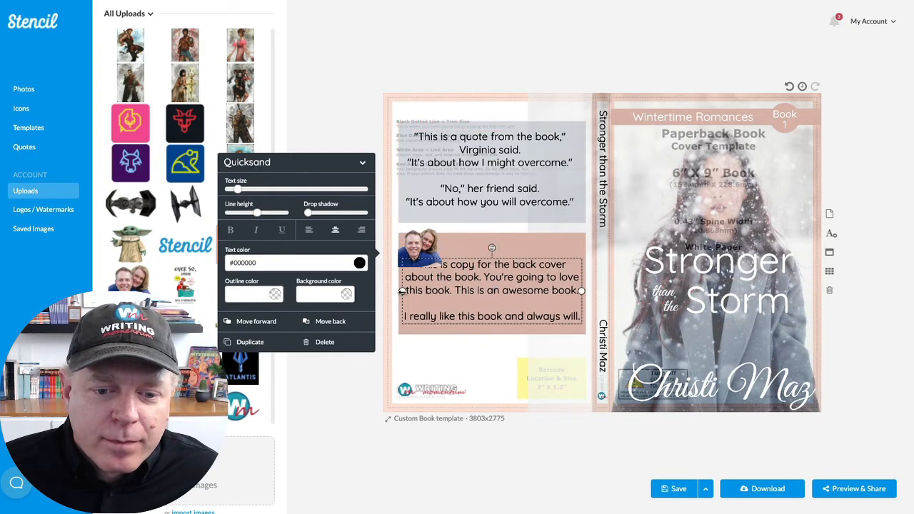
pyautogui.moveTo(401, 291); pyautogui.dragTo(443, 291)
pyautogui.click(422, 247)
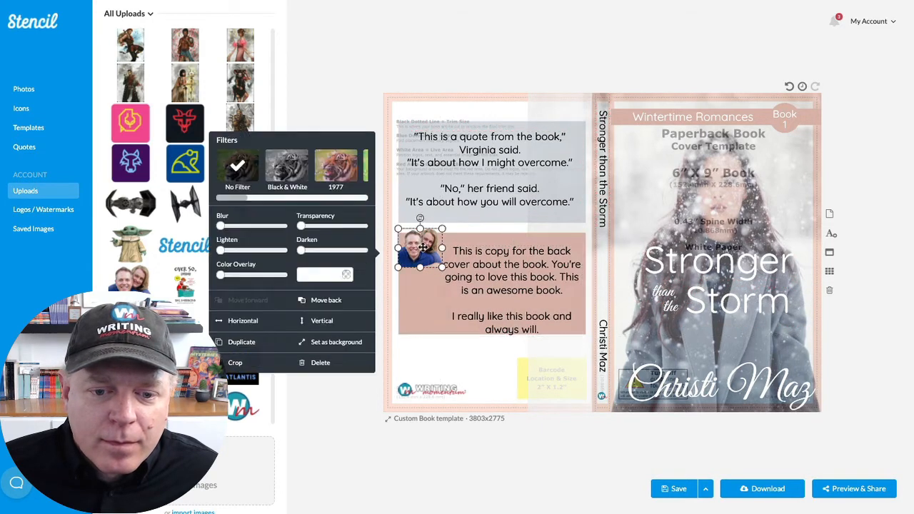
pyautogui.click(504, 265)
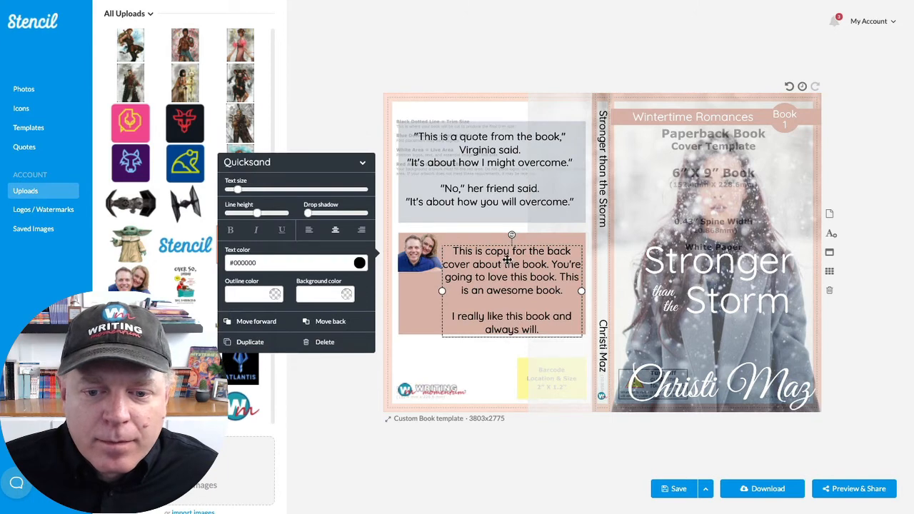
pyautogui.moveTo(506, 259); pyautogui.dragTo(506, 254)
# - Make the white #ffffff rectangle behind the back cover fully opaque so it hides the template
pyautogui.click(456, 373)
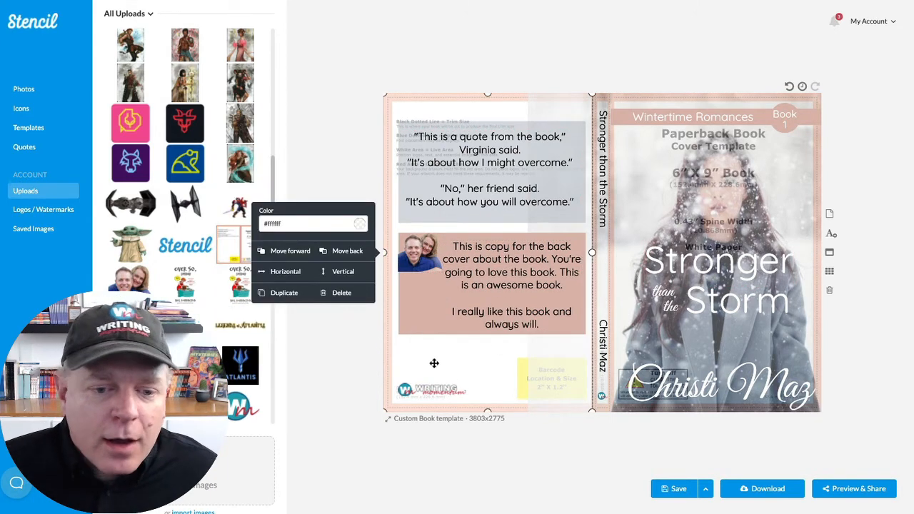
pyautogui.click(359, 224)
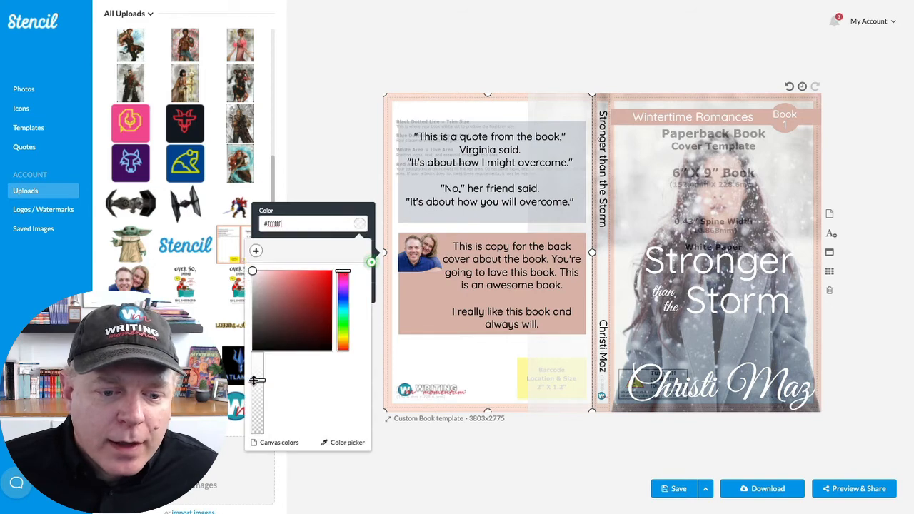
pyautogui.moveTo(257, 380); pyautogui.dragTo(257, 354)
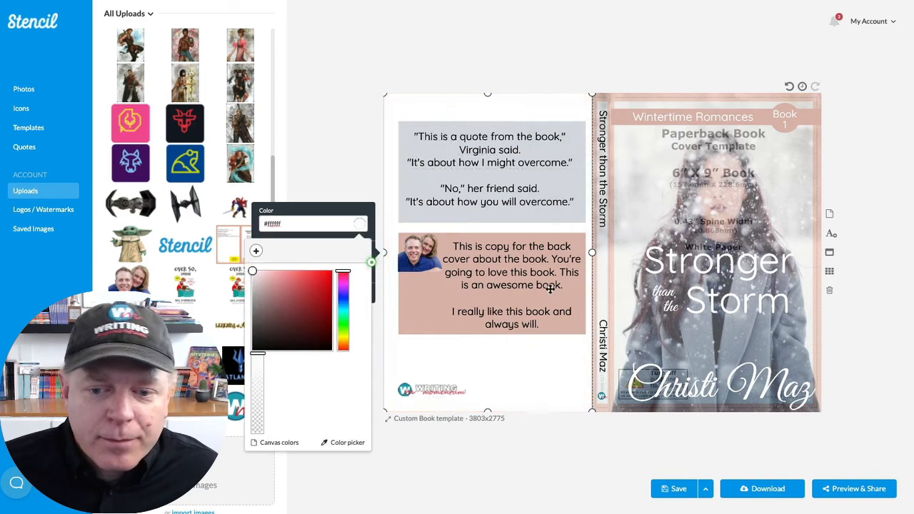
# - Remove the transparency from the woman's photo on the front cover so it hides the template
pyautogui.click(629, 218)
pyautogui.click(348, 279)
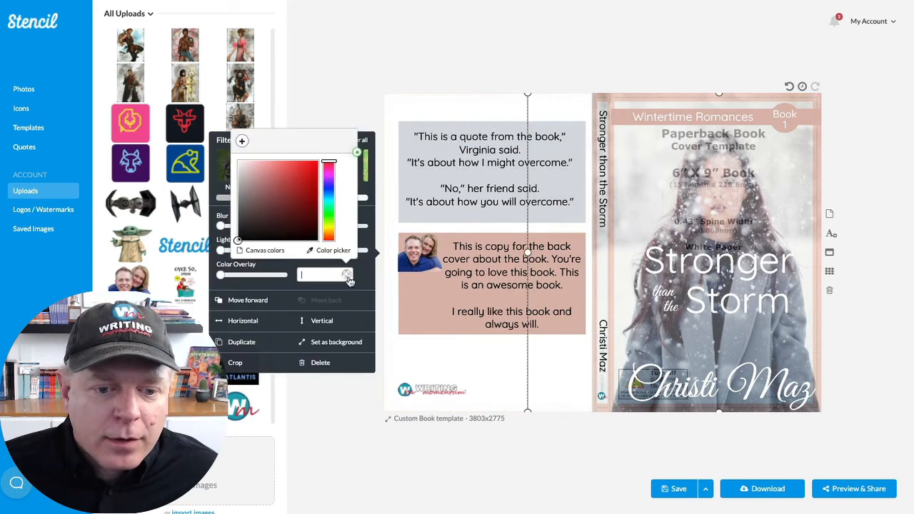
pyautogui.click(369, 277)
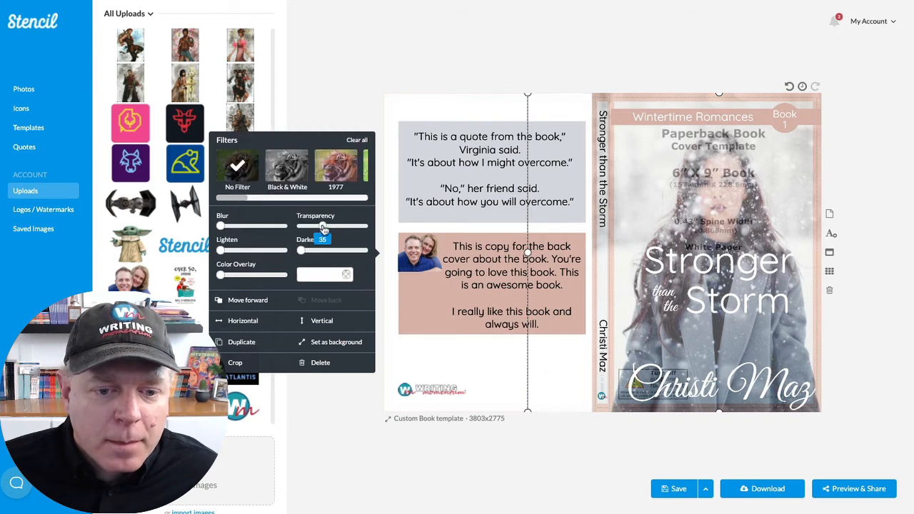
pyautogui.moveTo(322, 225); pyautogui.dragTo(300, 225)
pyautogui.click(561, 50)
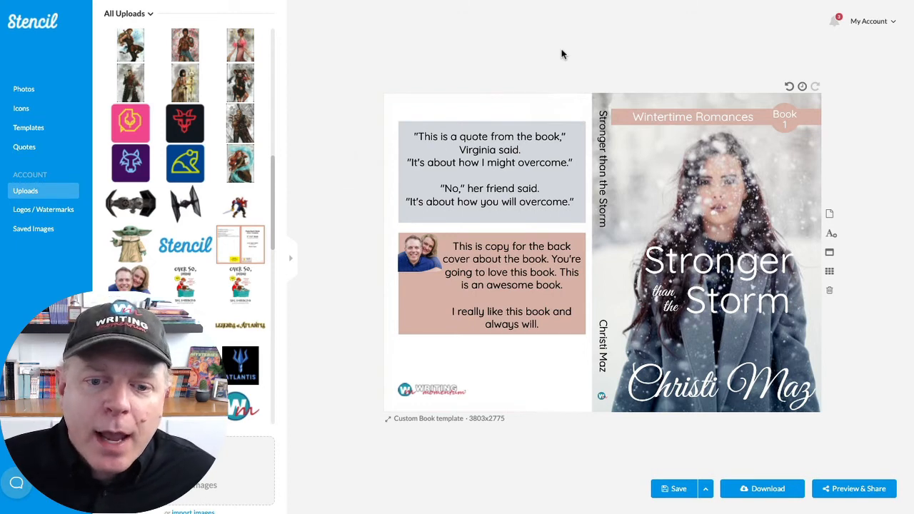
# - Delete the couple photo from the back cover and widen the copy text box back to nearly the rectangle's width
pyautogui.click(425, 263)
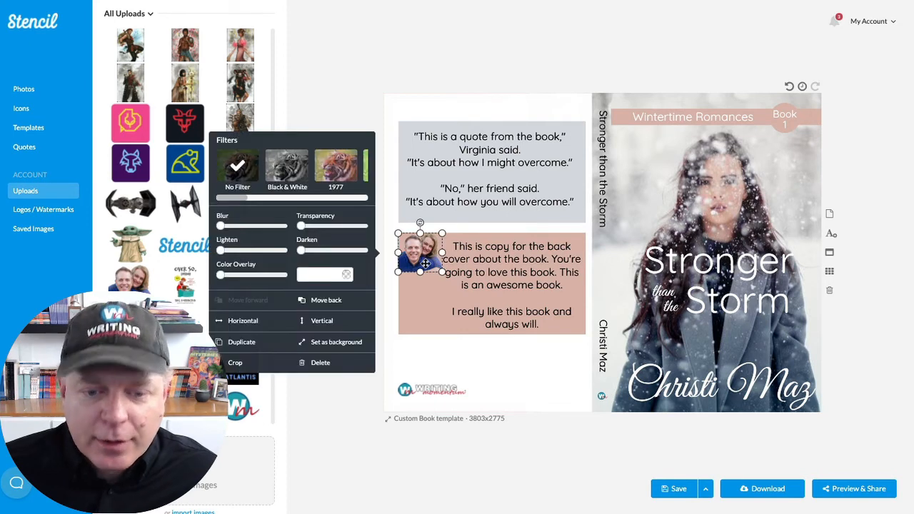
pyautogui.press('Delete')
pyautogui.click(528, 262)
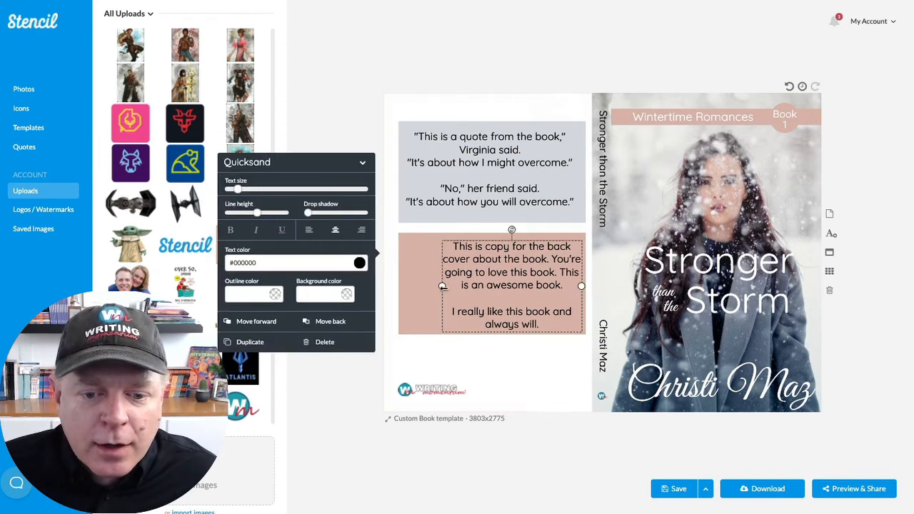
pyautogui.moveTo(443, 288); pyautogui.dragTo(398, 287)
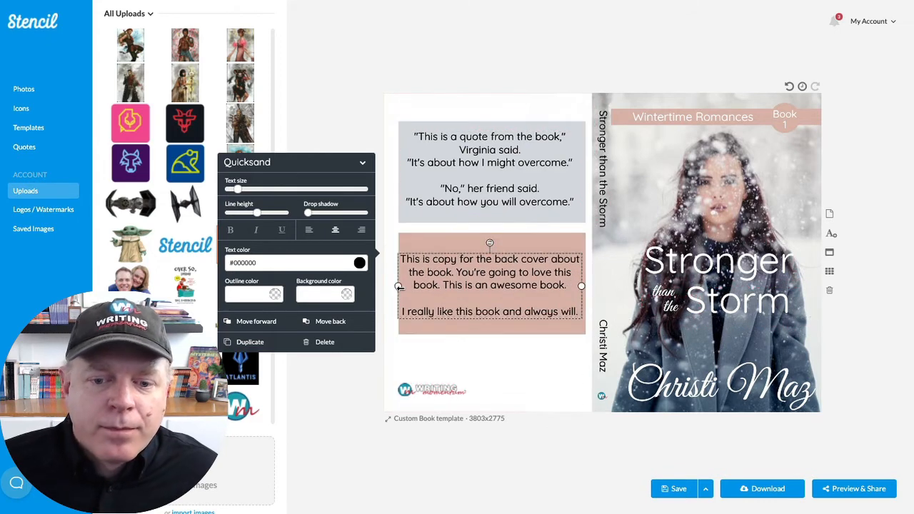
pyautogui.click(504, 369)
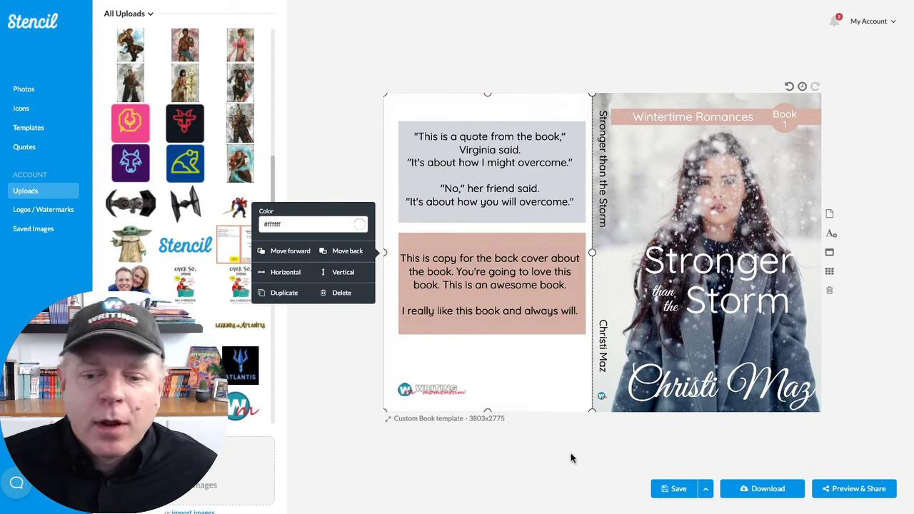
pyautogui.click(588, 461)
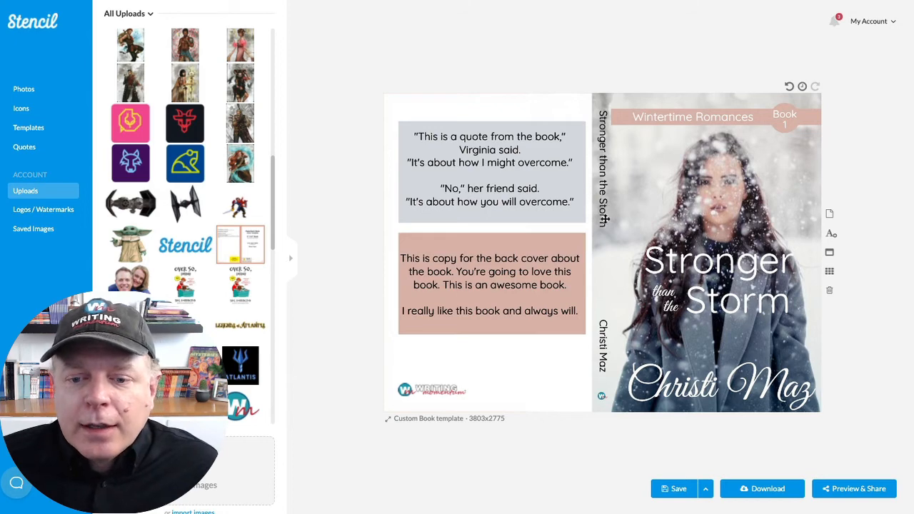
# - Download the cover as a 3803 x 2775 JPG with Print (300dpi) media type, named book cover.jpg, into the Downloads folder
pyautogui.click(768, 490)
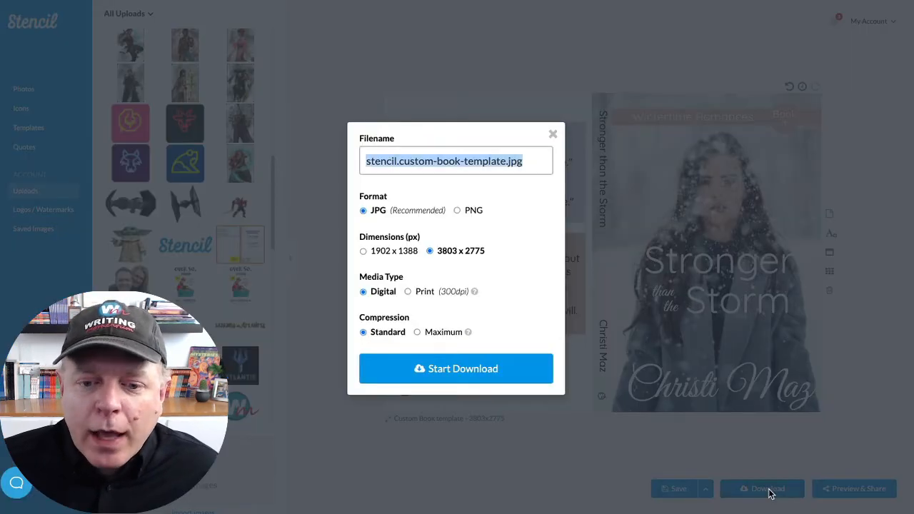
pyautogui.click(408, 291)
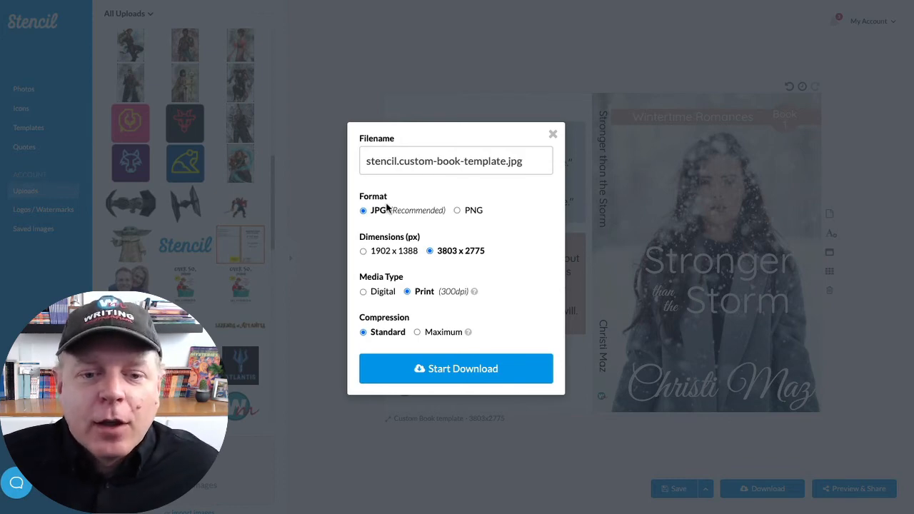
pyautogui.click(507, 161)
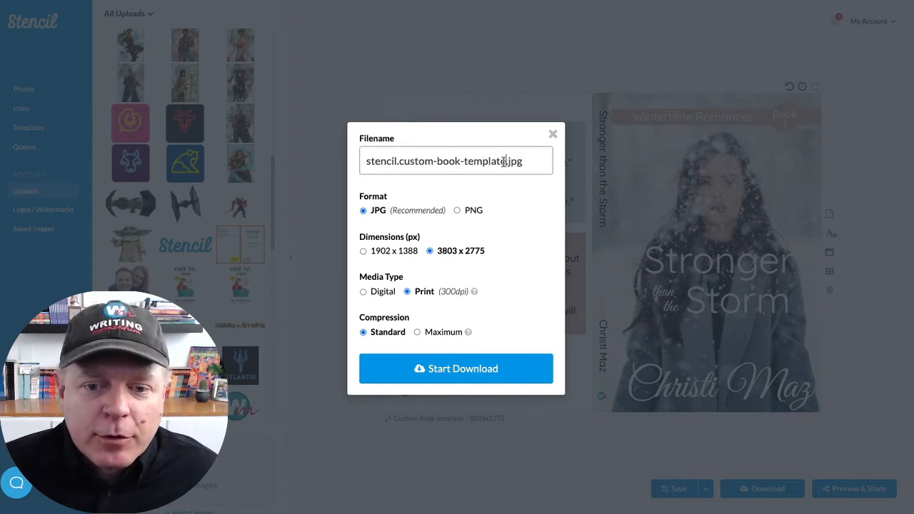
pyautogui.moveTo(507, 161); pyautogui.dragTo(329, 162)
pyautogui.write('book cover')
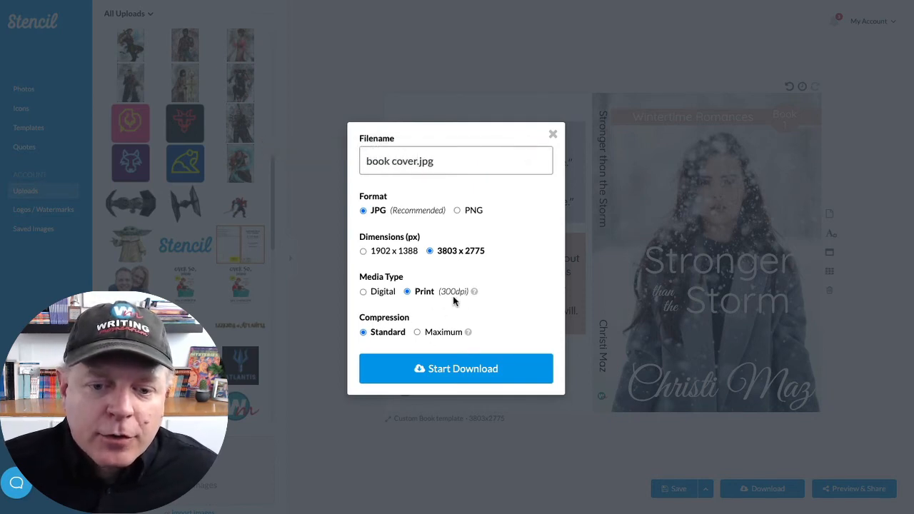
pyautogui.click(454, 369)
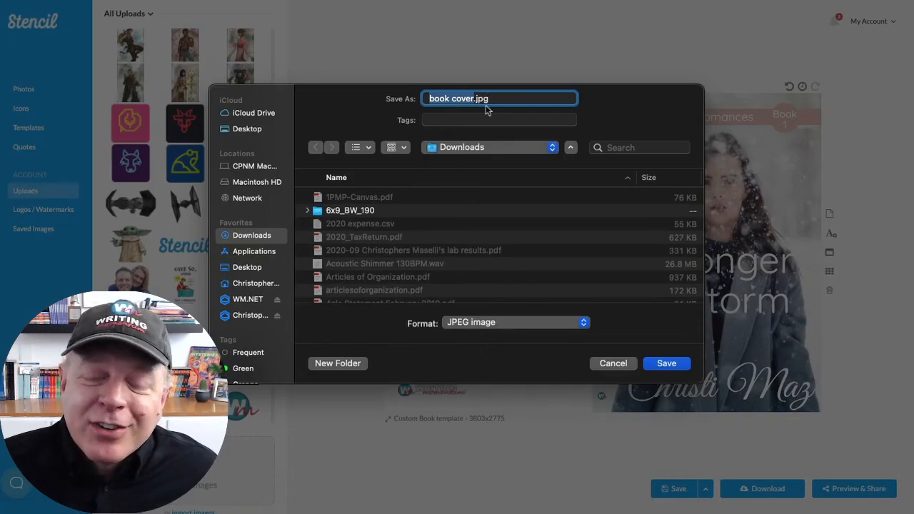
pyautogui.click(667, 363)
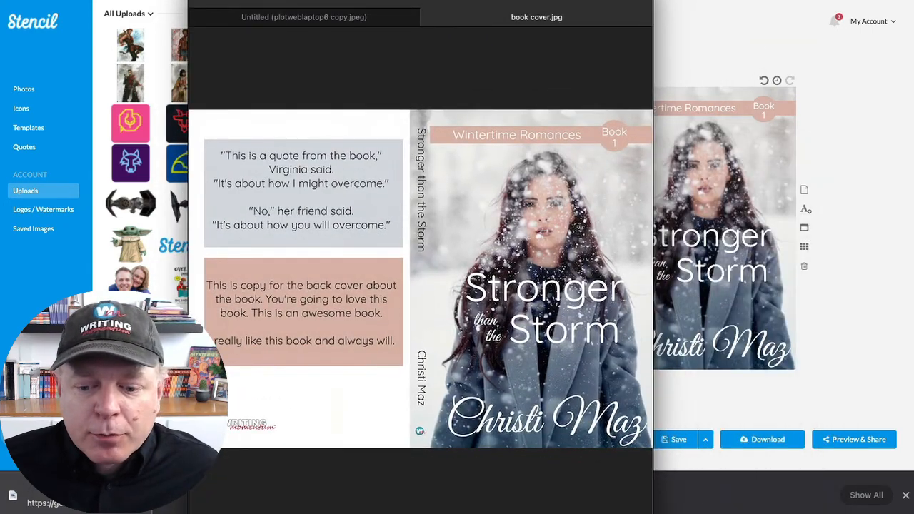
# - In the image viewer, check the downloaded book cover.jpg and save it as a PDF named book cover.pdf on the Desktop
pyautogui.moveTo(652, 513); pyautogui.dragTo(844, 474)
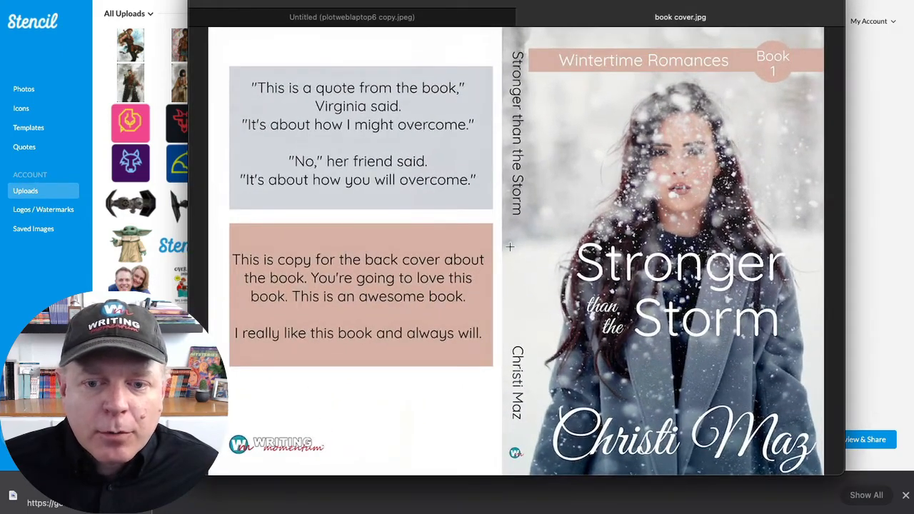
pyautogui.scroll(-2, 510, 246)
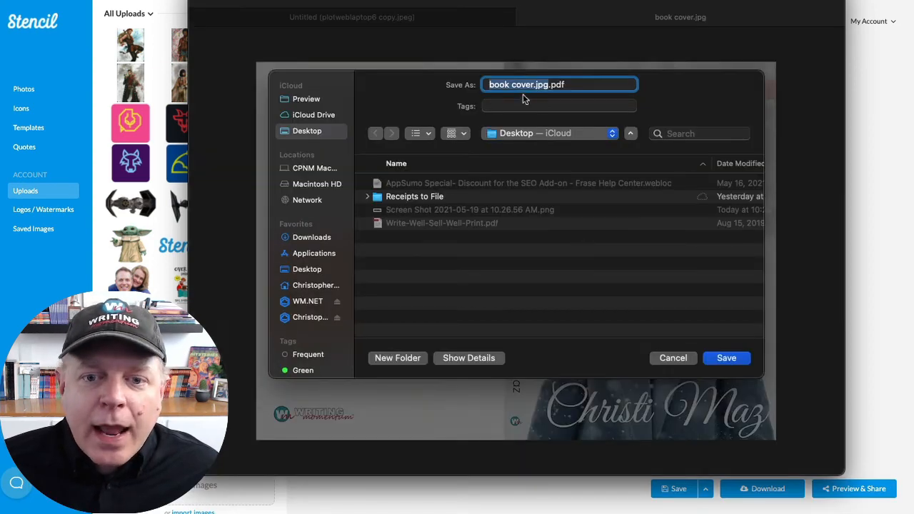
pyautogui.click(311, 272)
pyautogui.moveTo(538, 85); pyautogui.dragTo(550, 85)
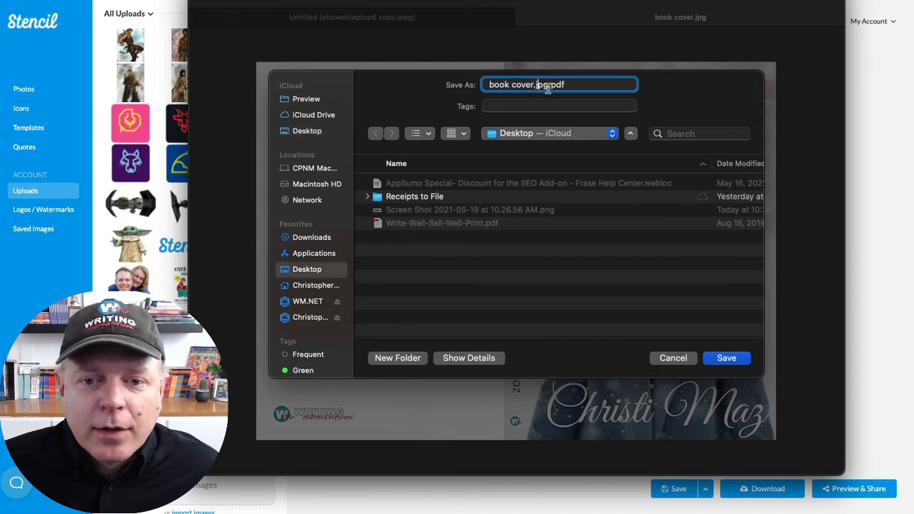
pyautogui.press('BackSpace')
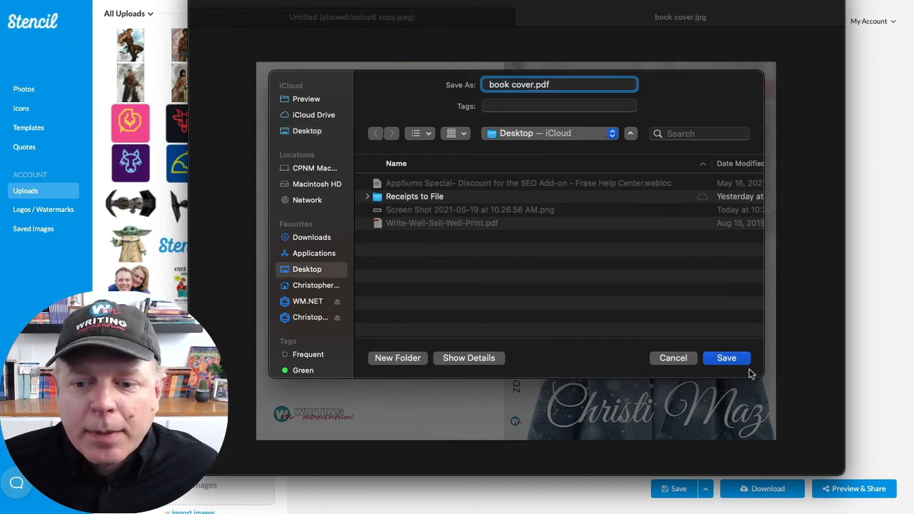
pyautogui.click(734, 359)
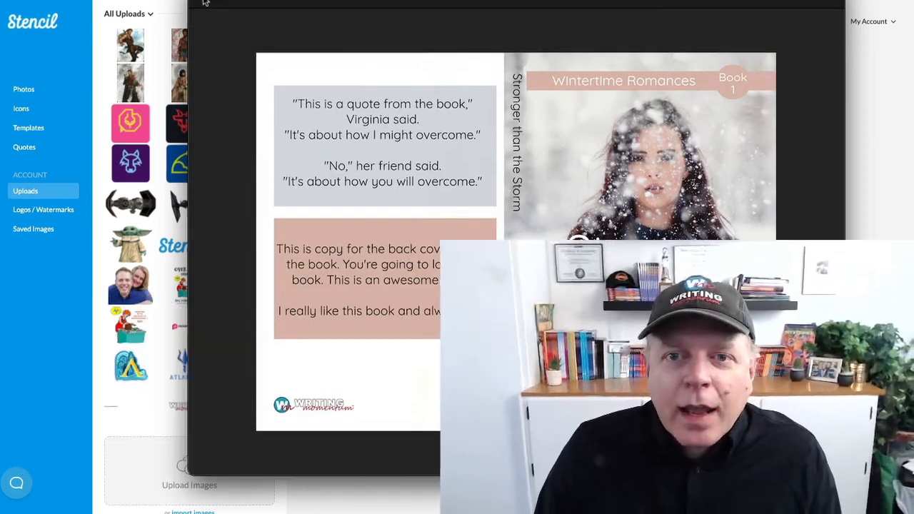